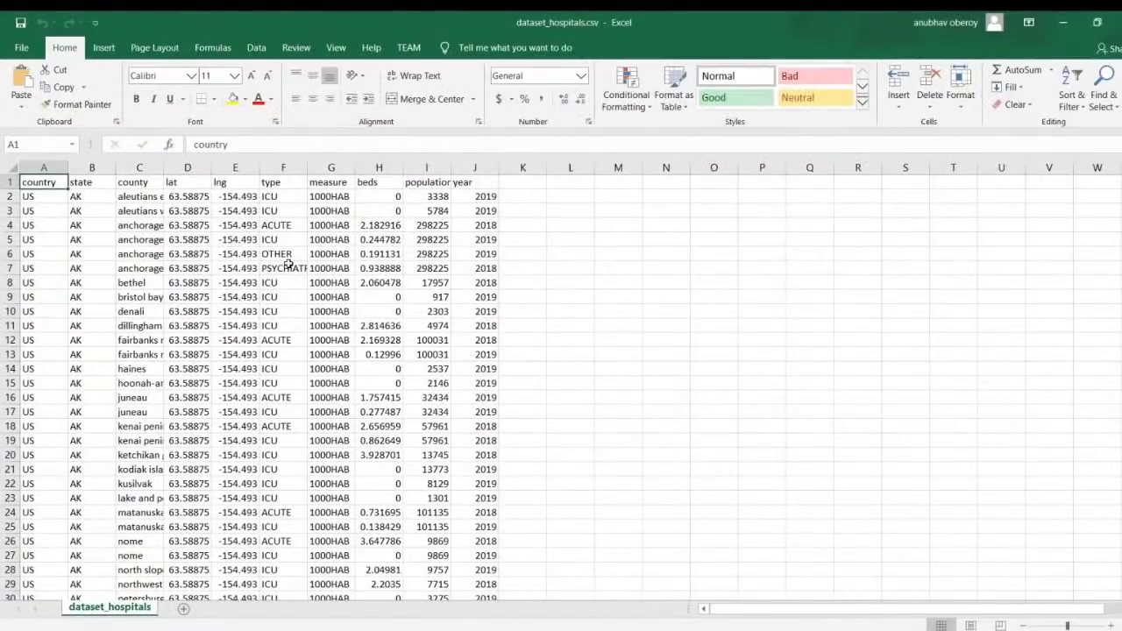
Widen the county column in dataset_hospitals.csv to fit the full county names
left_click(283, 269)
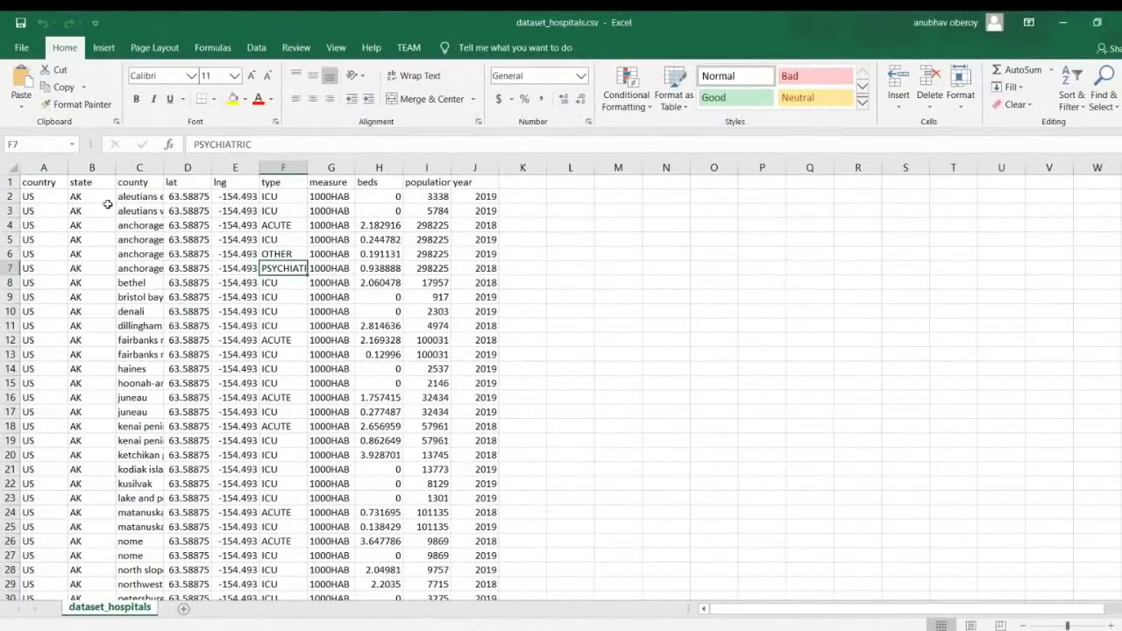
left_click(48, 199)
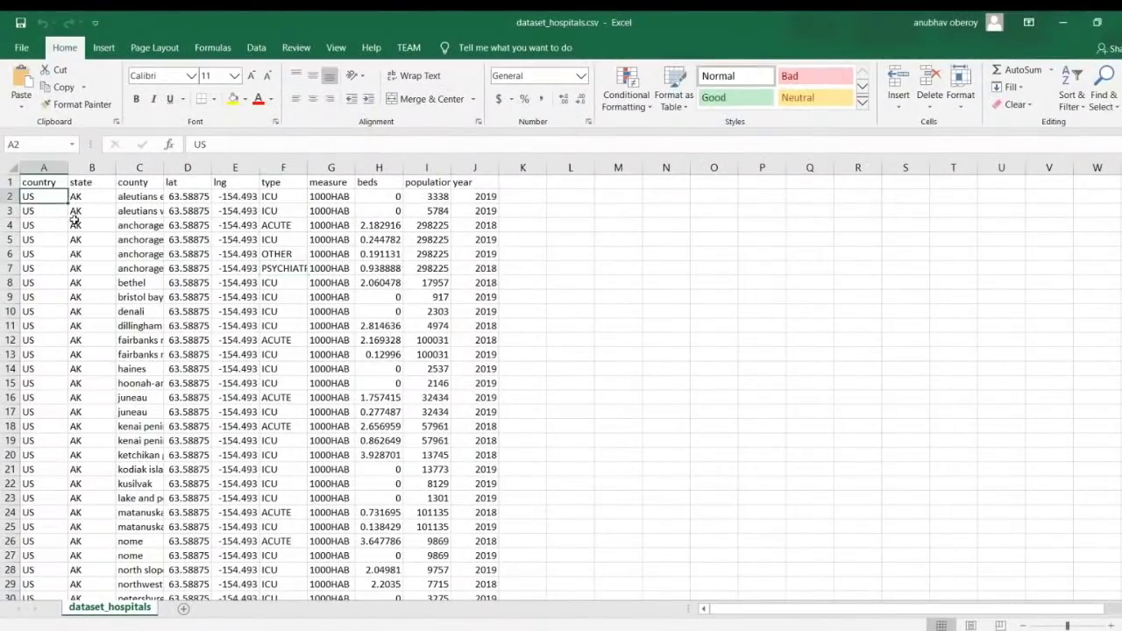
double_click(163, 168)
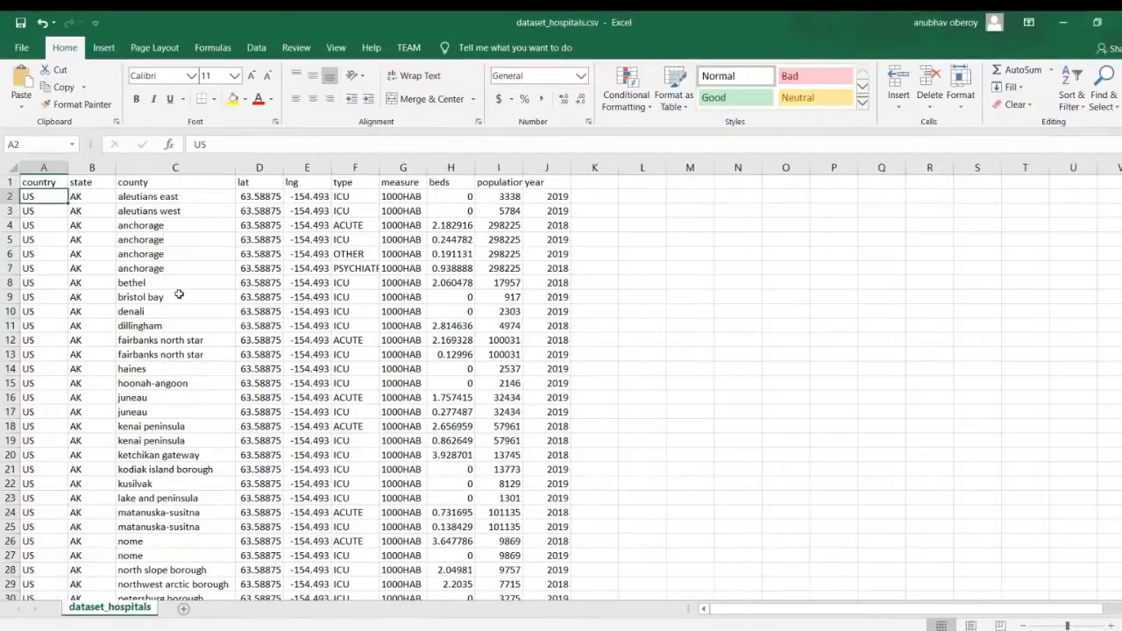
left_click(179, 296)
Review the country, state, county, latitude, longitude and type columns of the hospital dataset
left_click(44, 180)
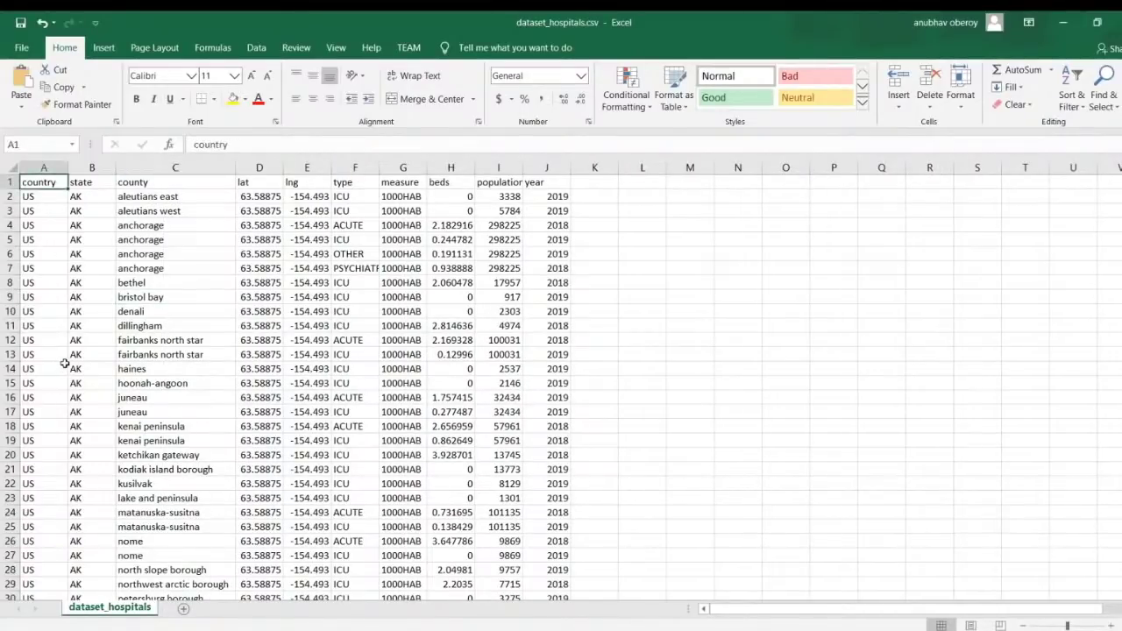
left_click(91, 183)
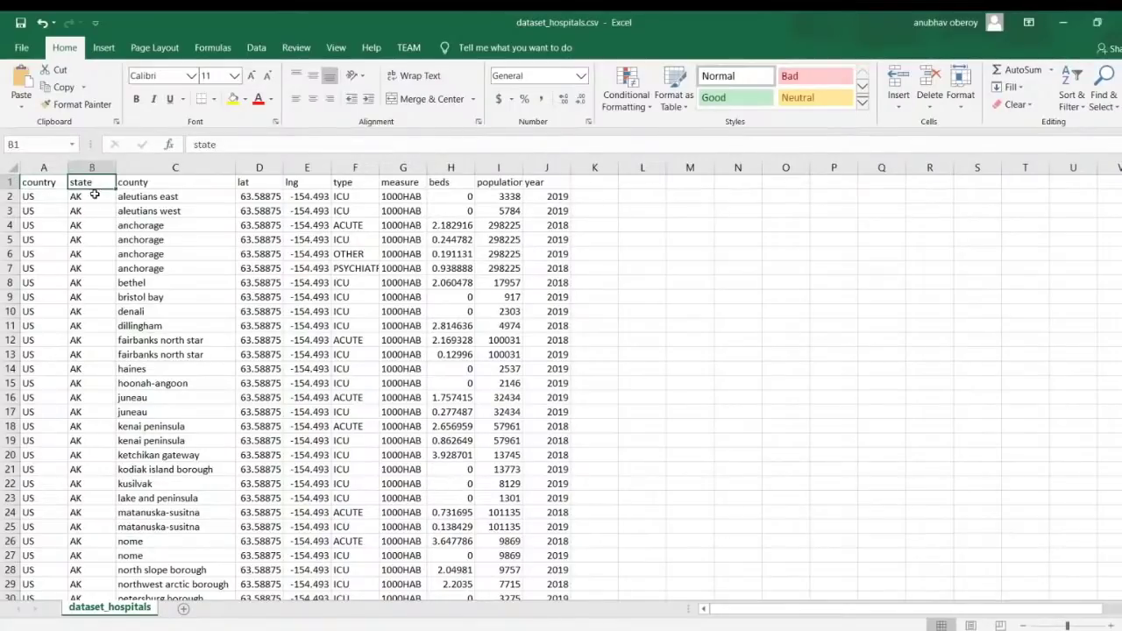
left_click(149, 183)
scroll(192, 285, "down", 10)
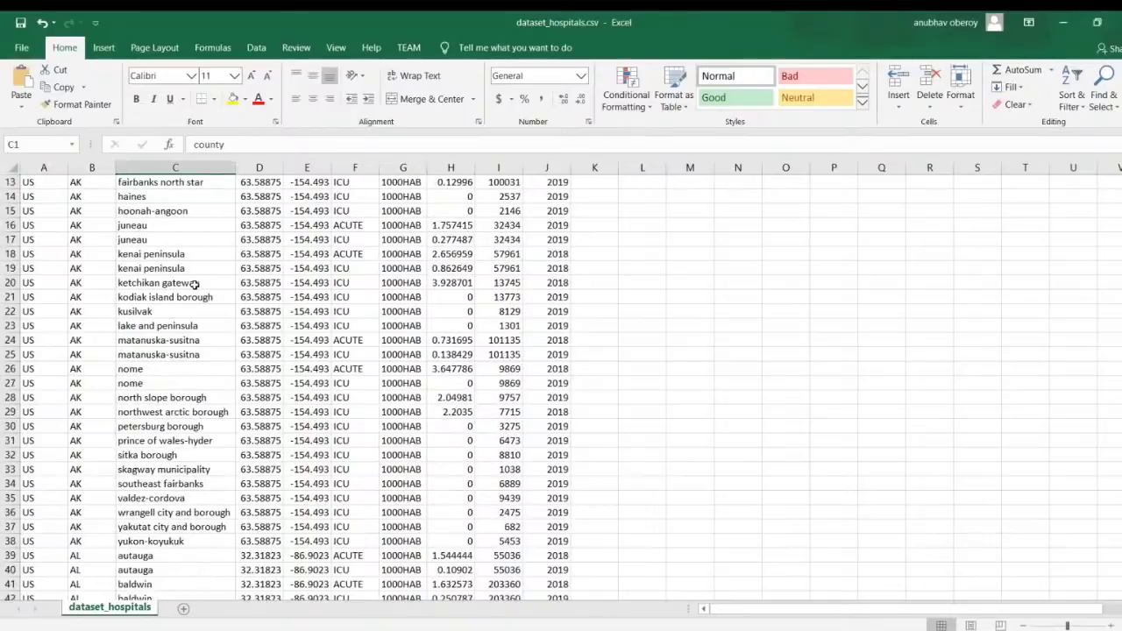
scroll(194, 291, "down", 13)
scroll(195, 291, "up", 20)
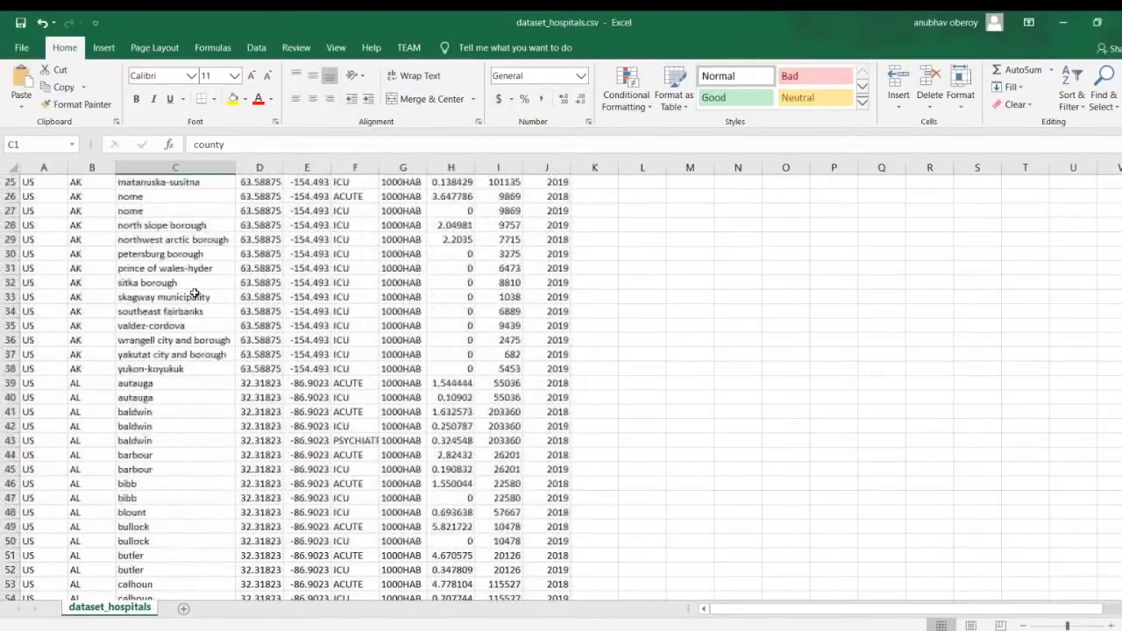
left_click_drag(263, 196, 343, 397)
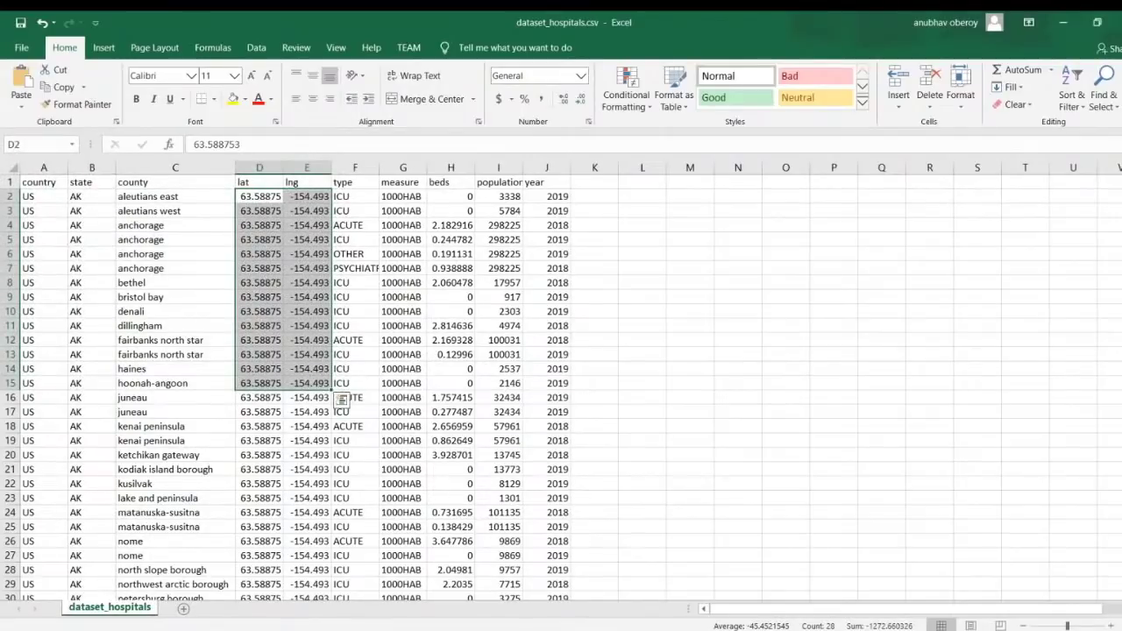
left_click(307, 340)
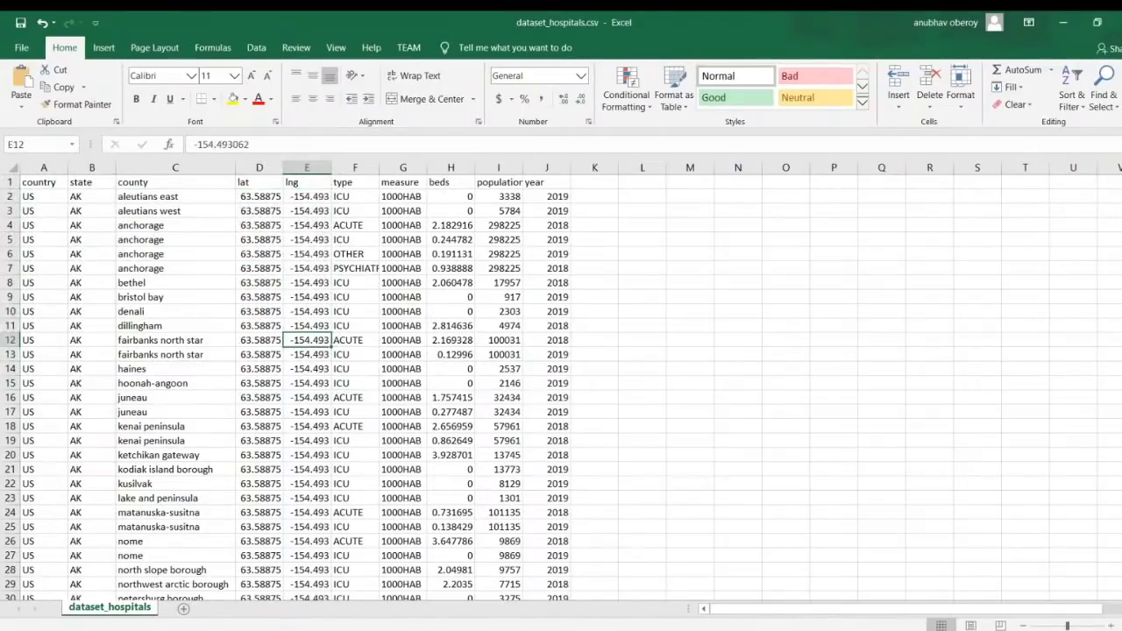
left_click(352, 197)
left_click_drag(352, 196, 360, 399)
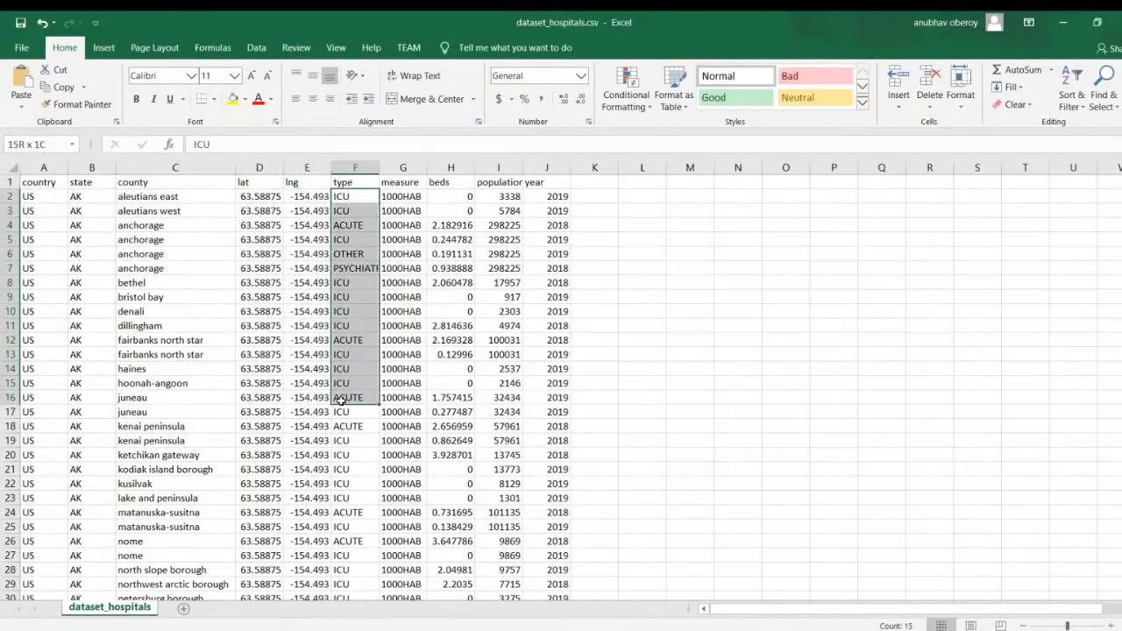
Examine how the measure and beds columns relate to the bed type and county, using the anchorage ACUTE row
left_click(396, 298)
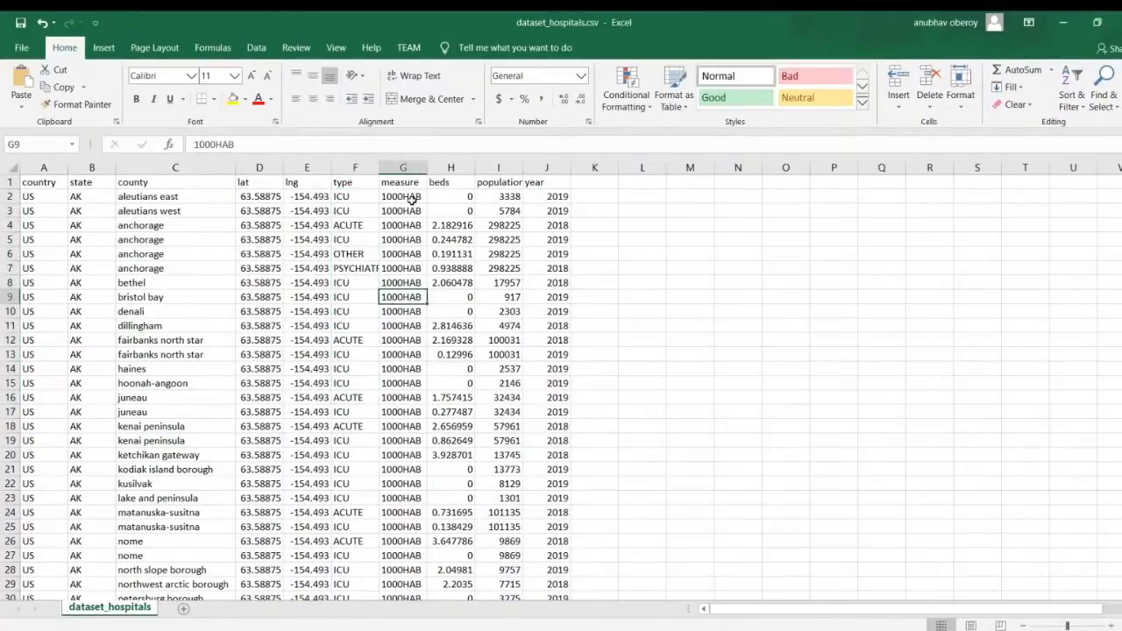
left_click_drag(450, 184, 451, 412)
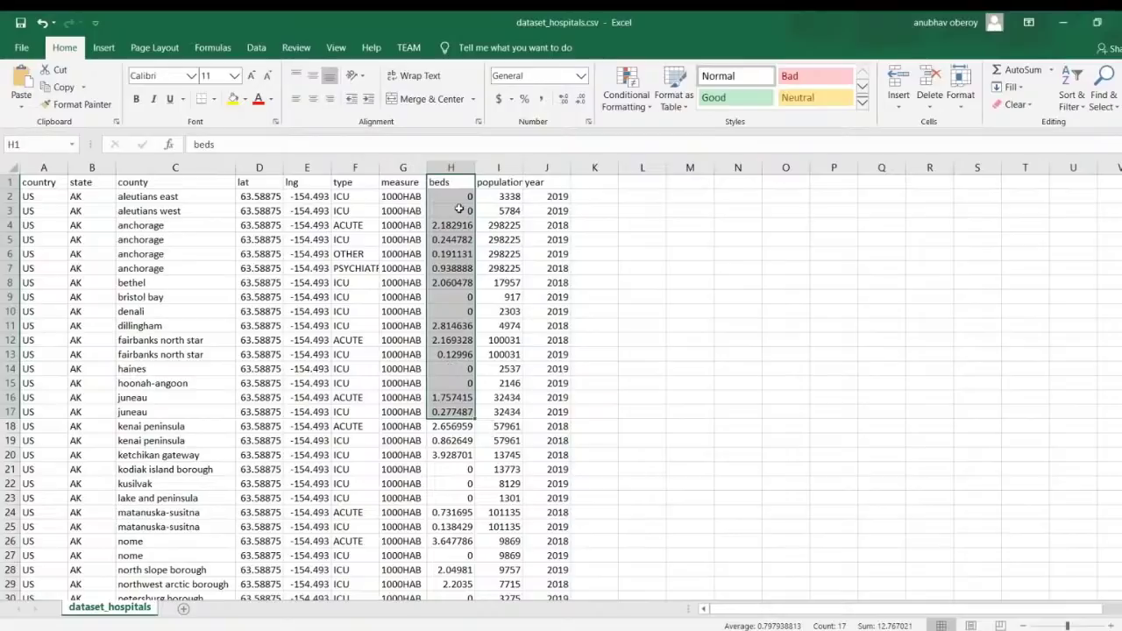
left_click(456, 270)
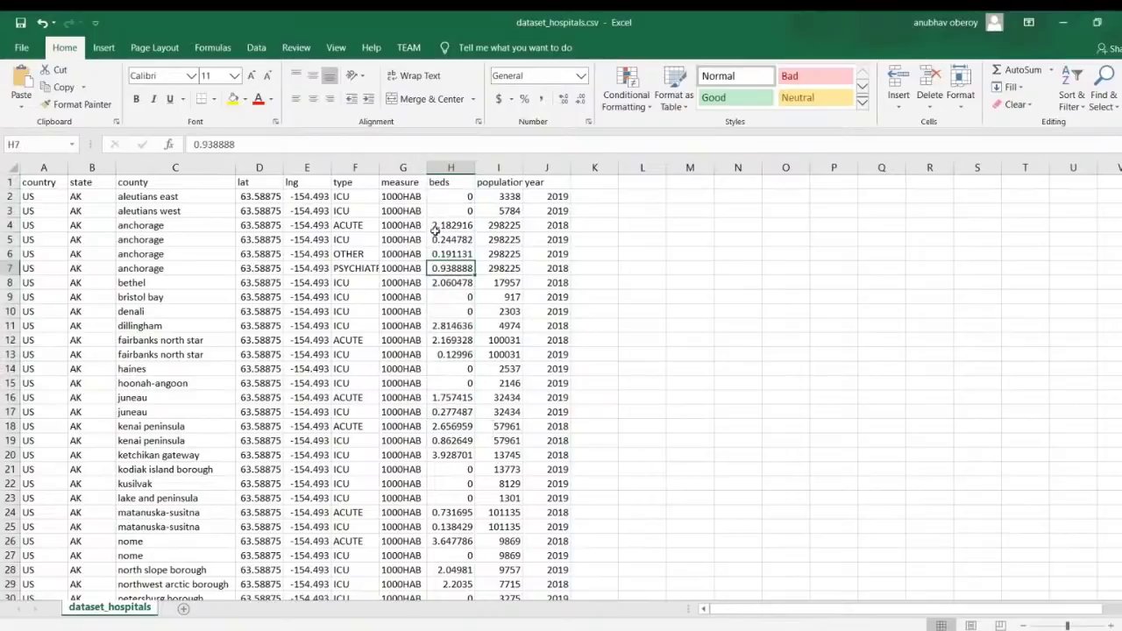
left_click(404, 199)
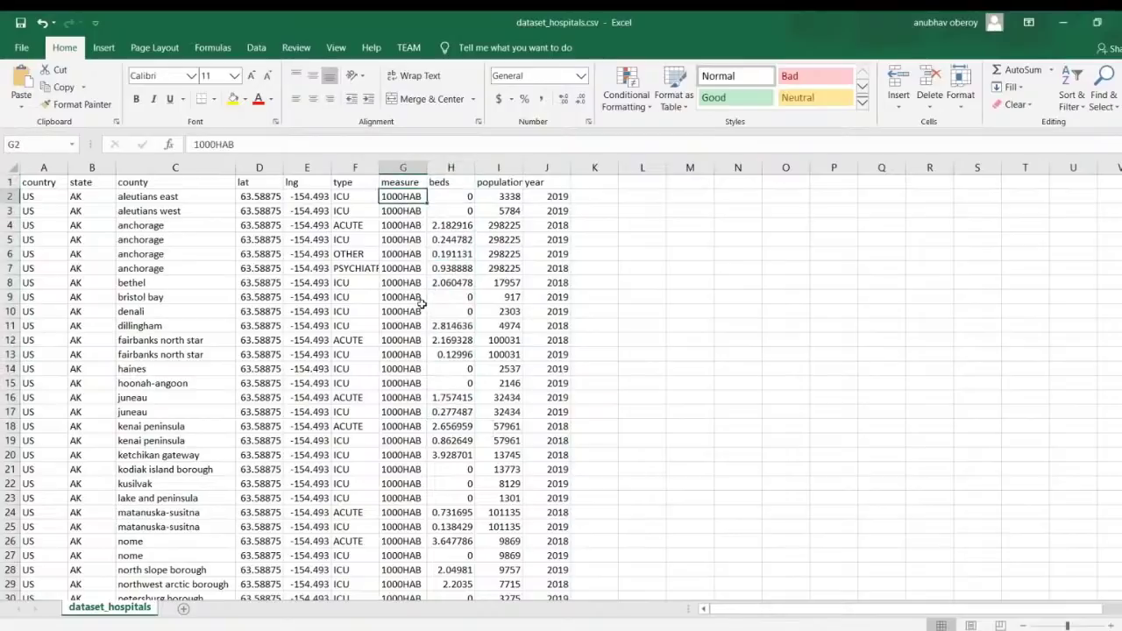
left_click(449, 228)
left_click(403, 226)
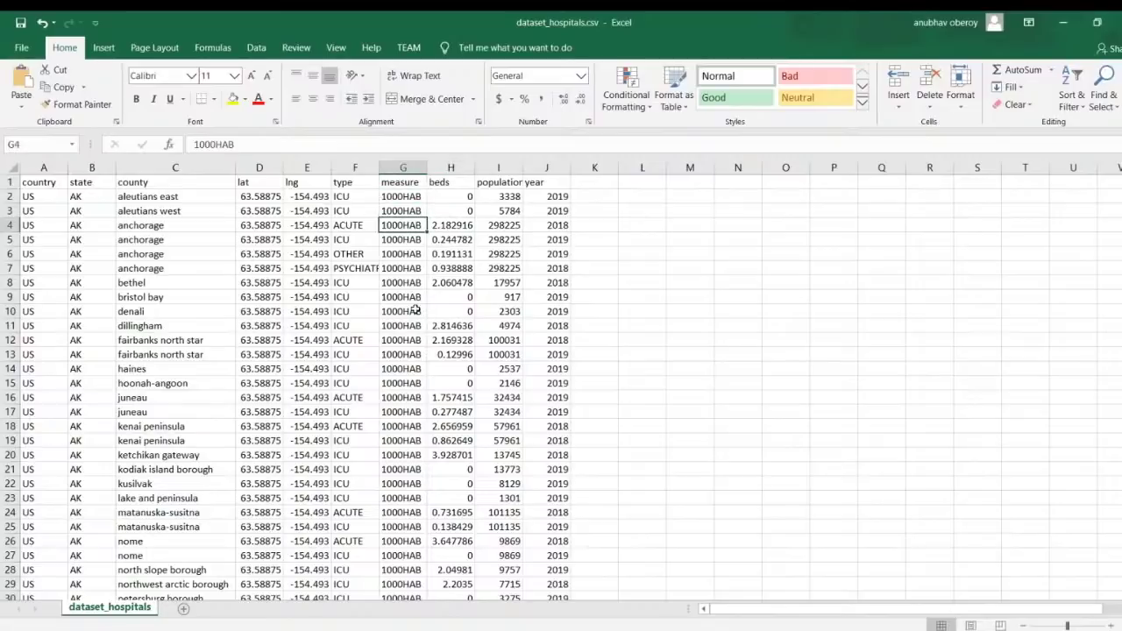
left_click(451, 226)
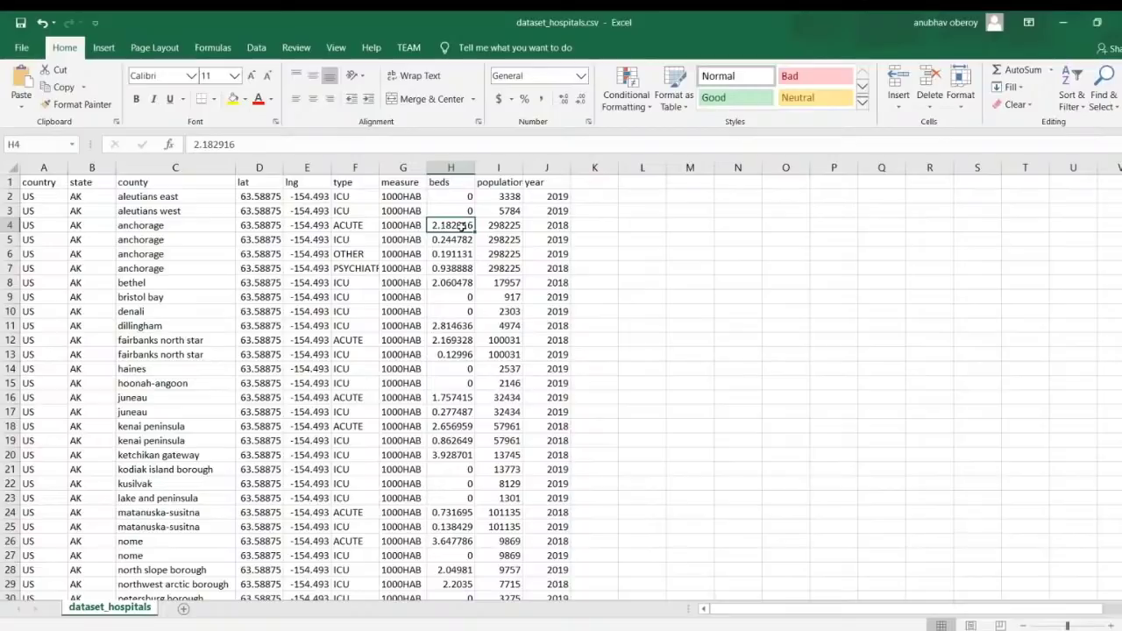
left_click(355, 226)
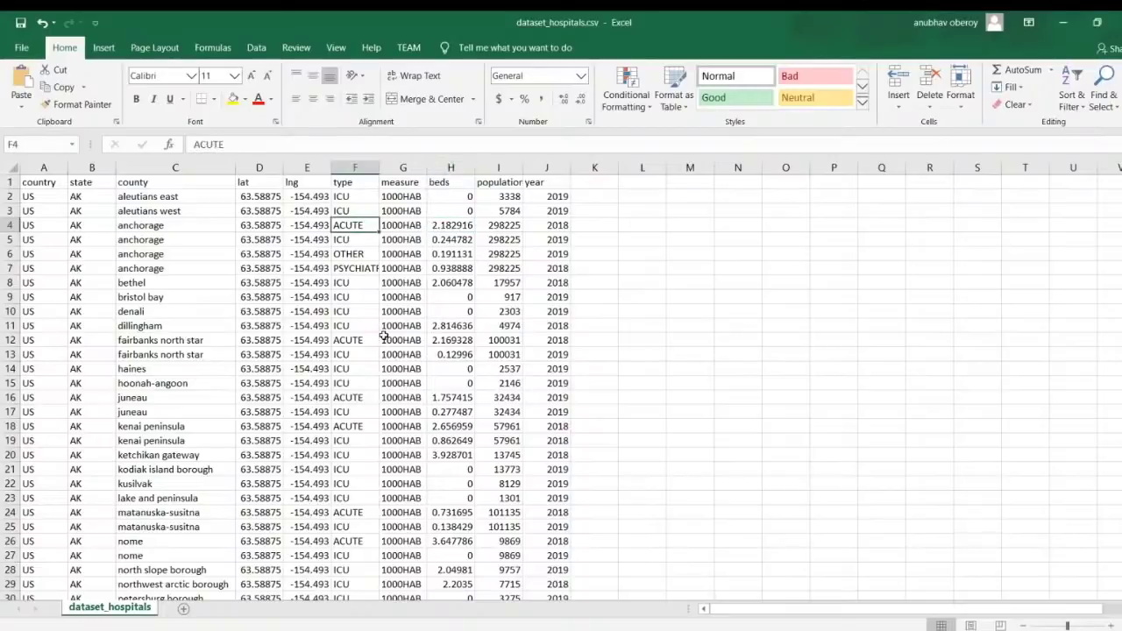
left_click(162, 227)
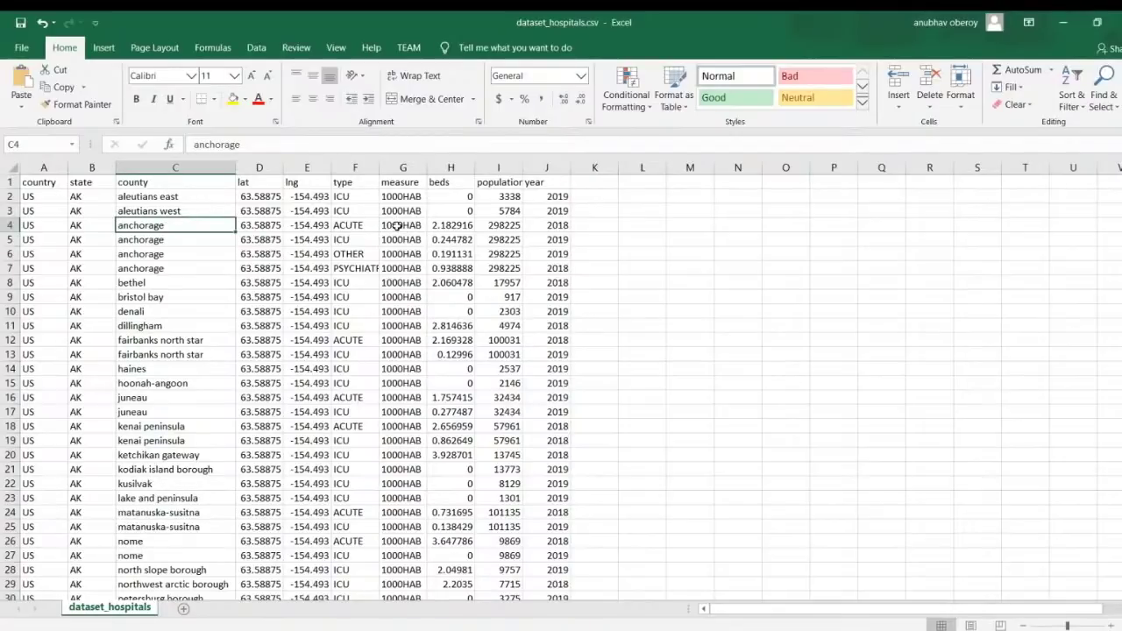
Calculate the number of ACUTE beds for anchorage in K4 with the formula =I4*H4/1000
left_click(591, 226)
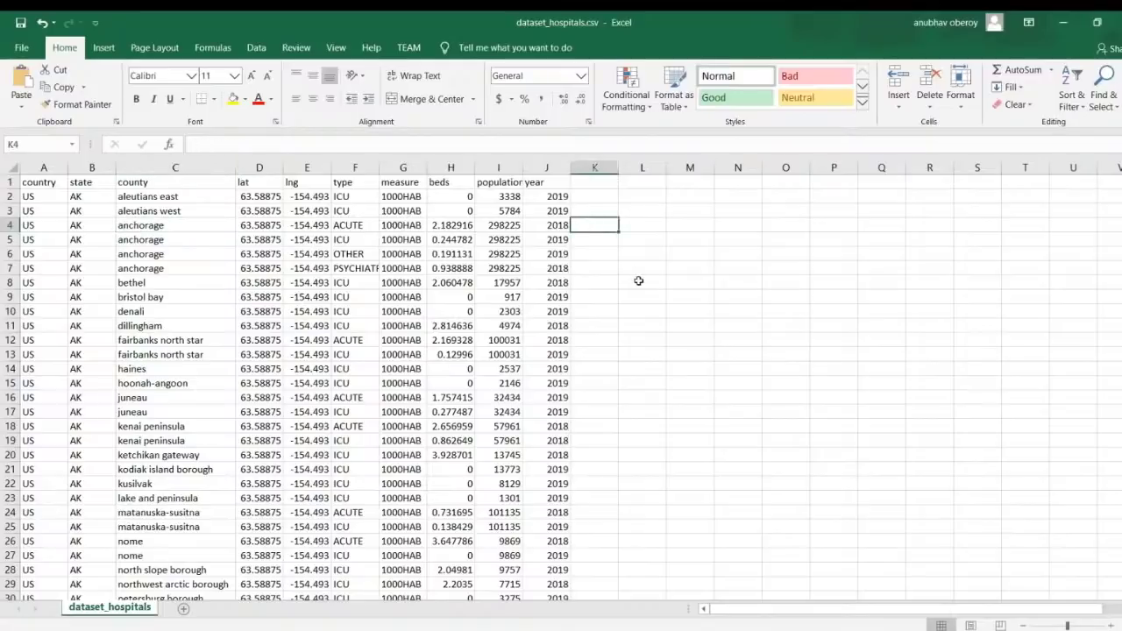
type("=")
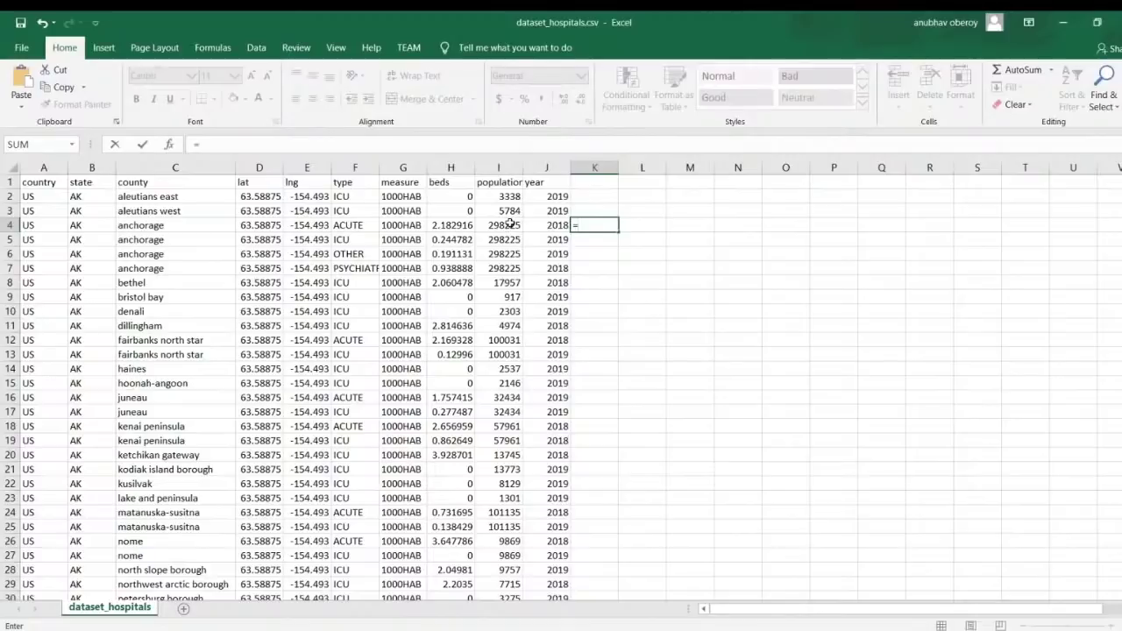
left_click(510, 225)
type("*")
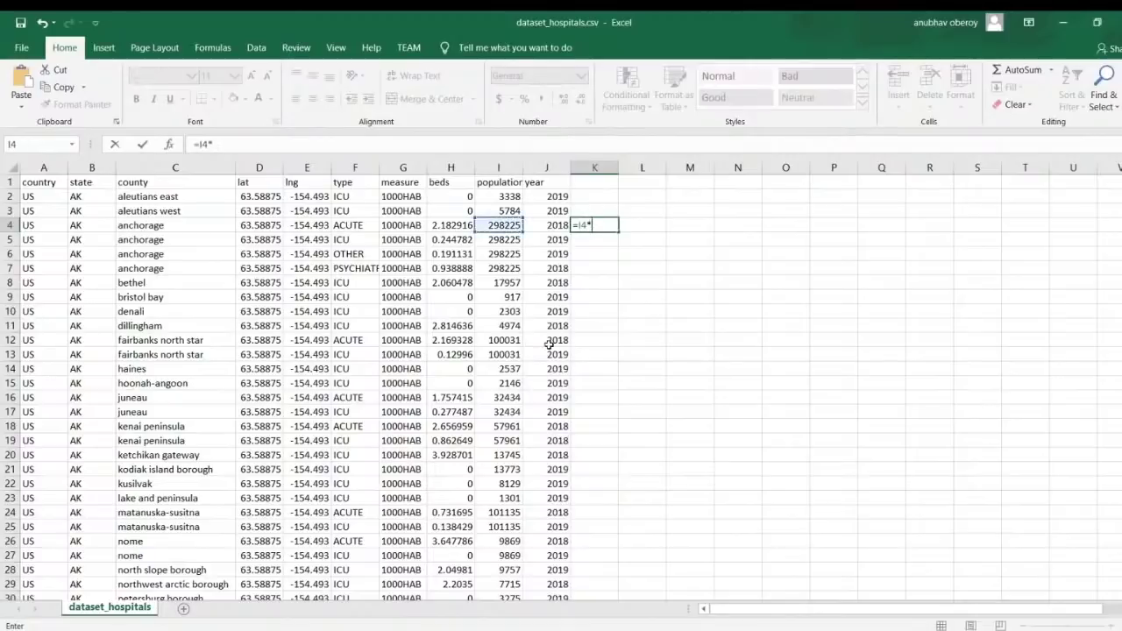
left_click(448, 225)
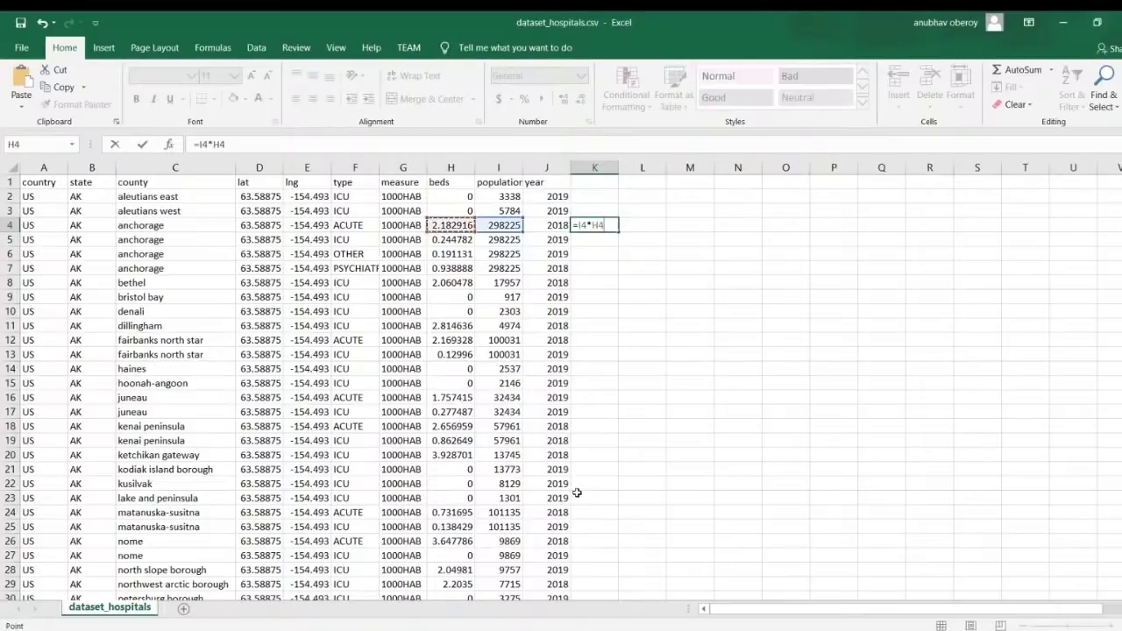
type("/1000")
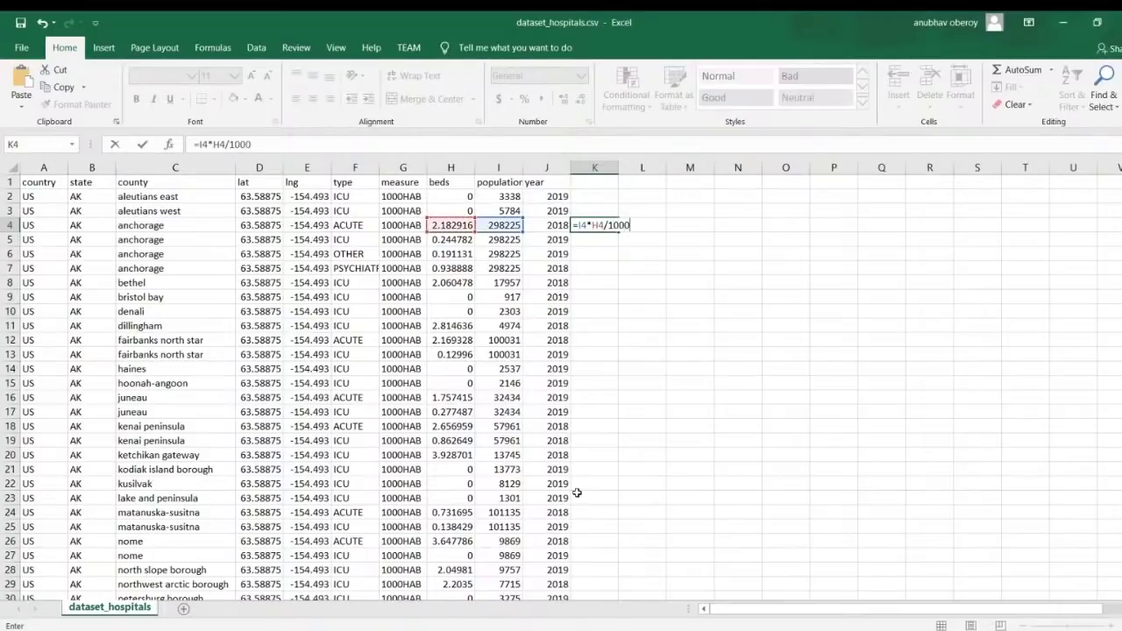
key("Return")
Clear the trial formula from K4 and save dataset_hospitals.csv
left_click(596, 231)
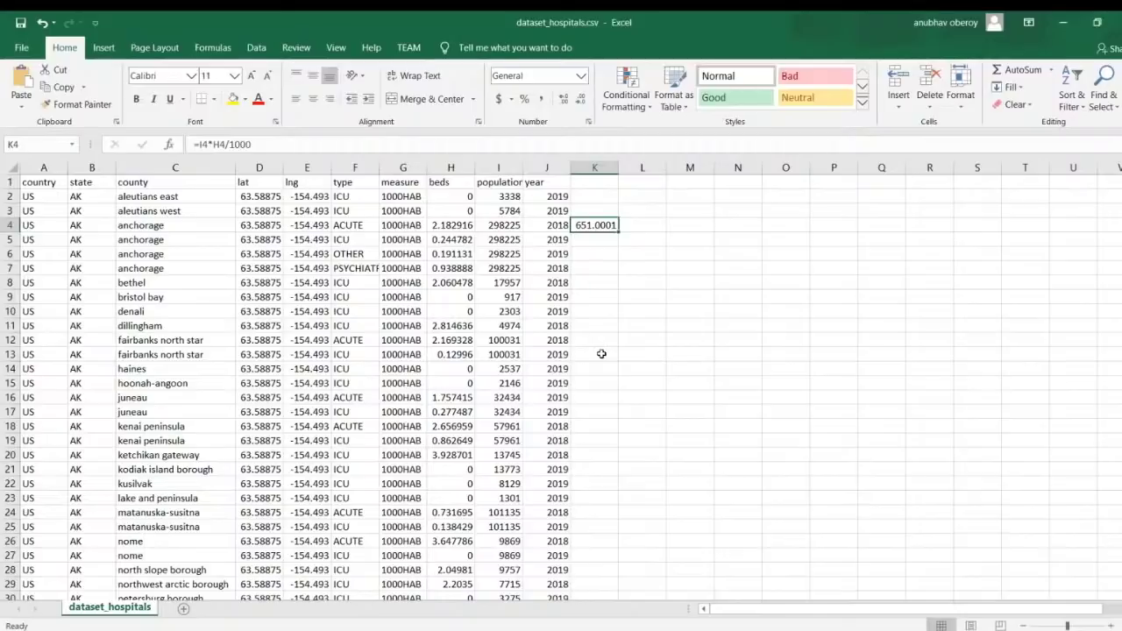
key("Delete")
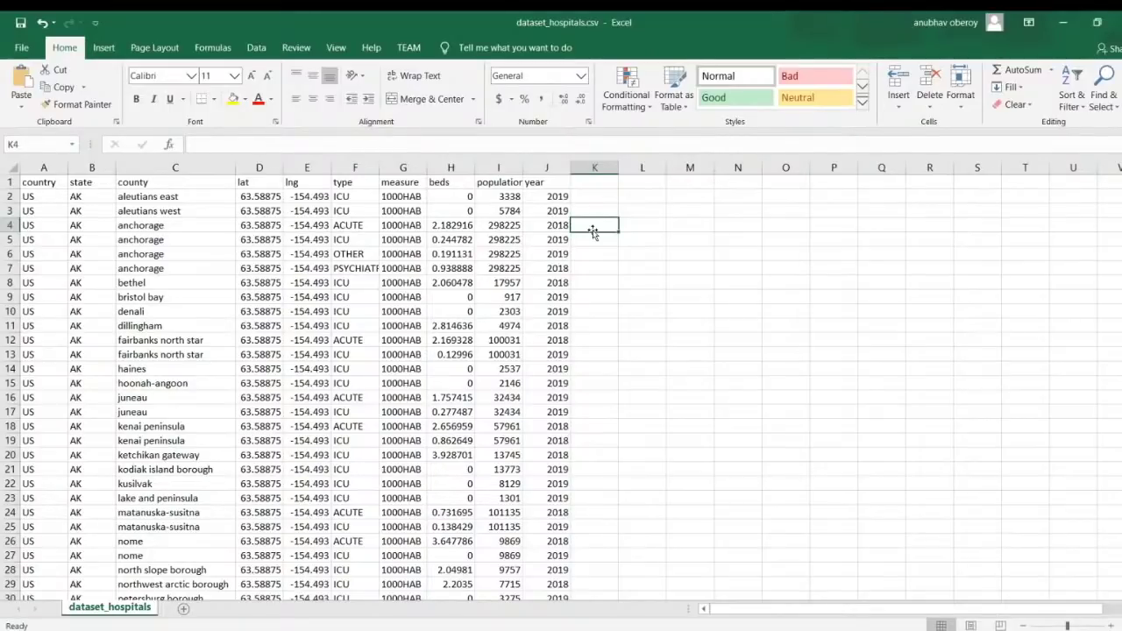
key("ctrl+s")
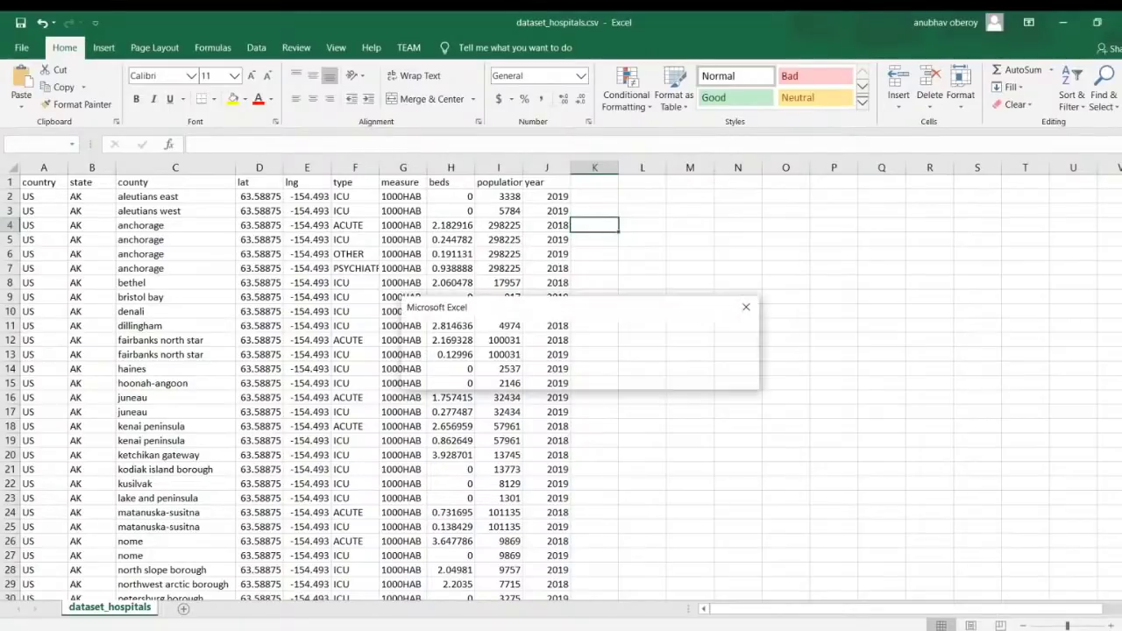
key("n")
key("Escape")
key("ctrl+s")
key("Return")
left_click(640, 326)
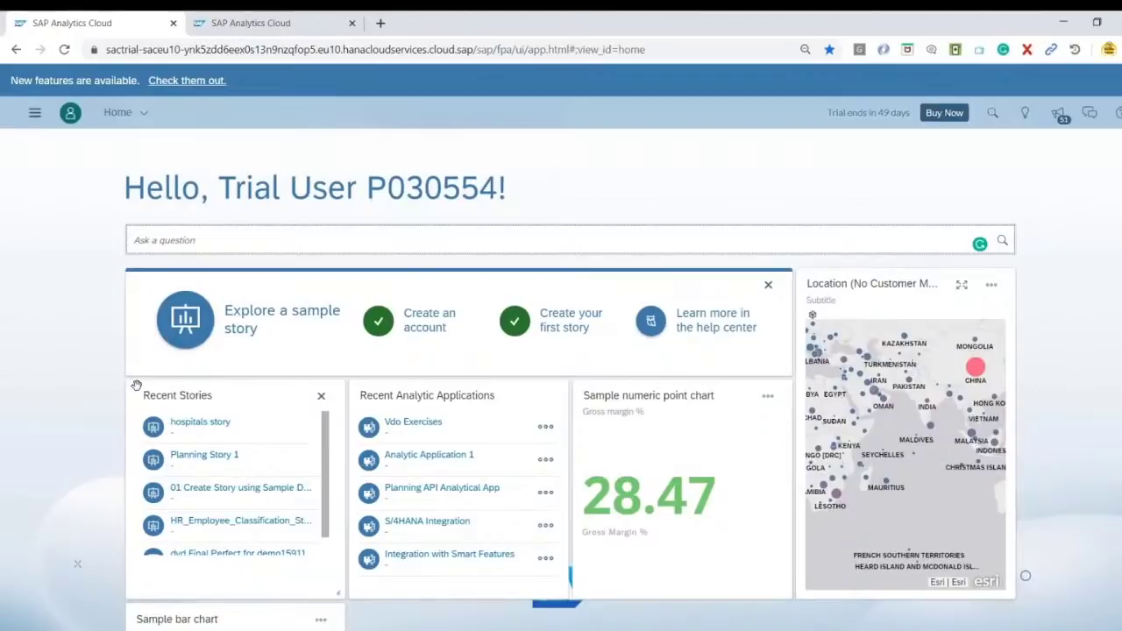
Close the Excel window holding dataset_hospitals.csv
scroll(137, 383, "down", 3)
scroll(138, 384, "up", 3)
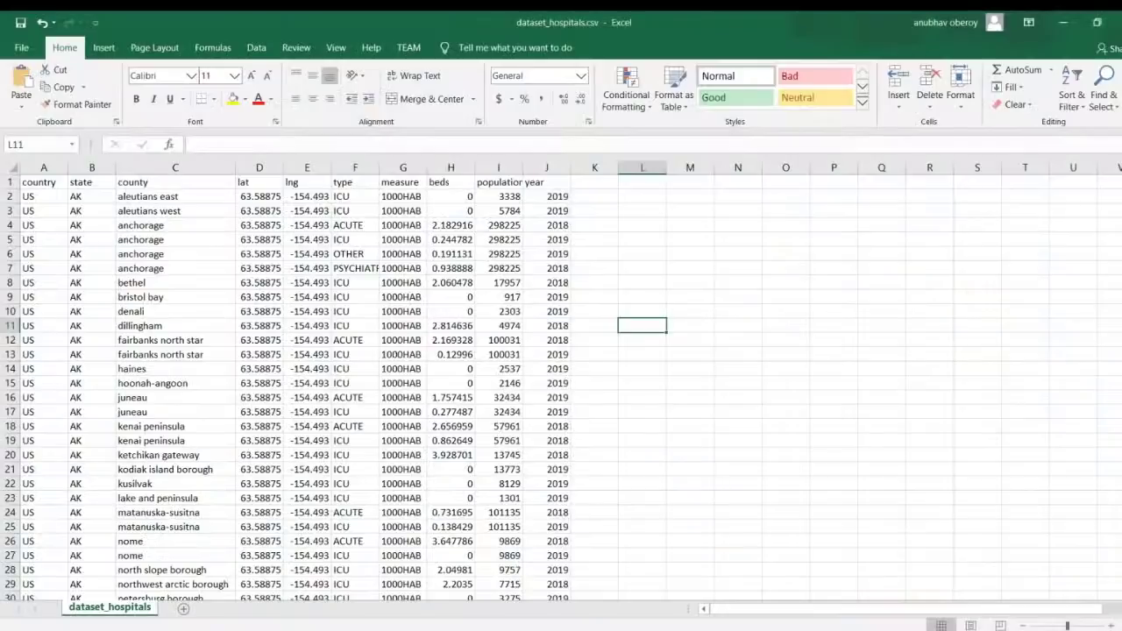
right_click(669, 628)
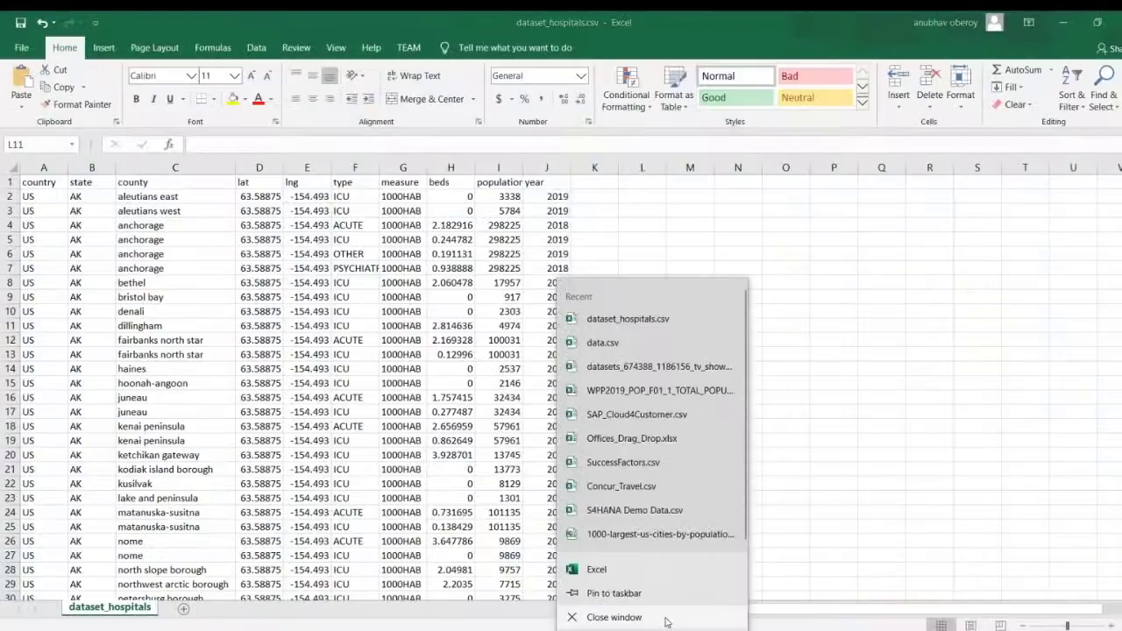
left_click(664, 619)
Load the dataset_hospitals file into a story in SAP Analytics Cloud and dismiss the Sampled Data notice
key("alt+Tab")
left_click_drag(197, 130, 673, 334)
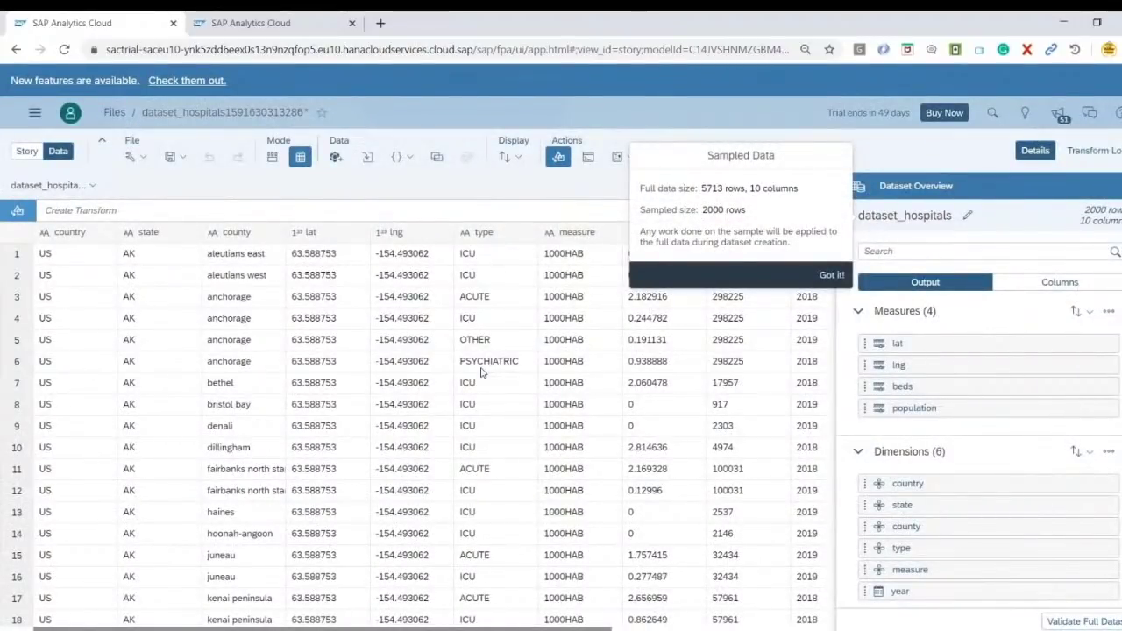
left_click(840, 281)
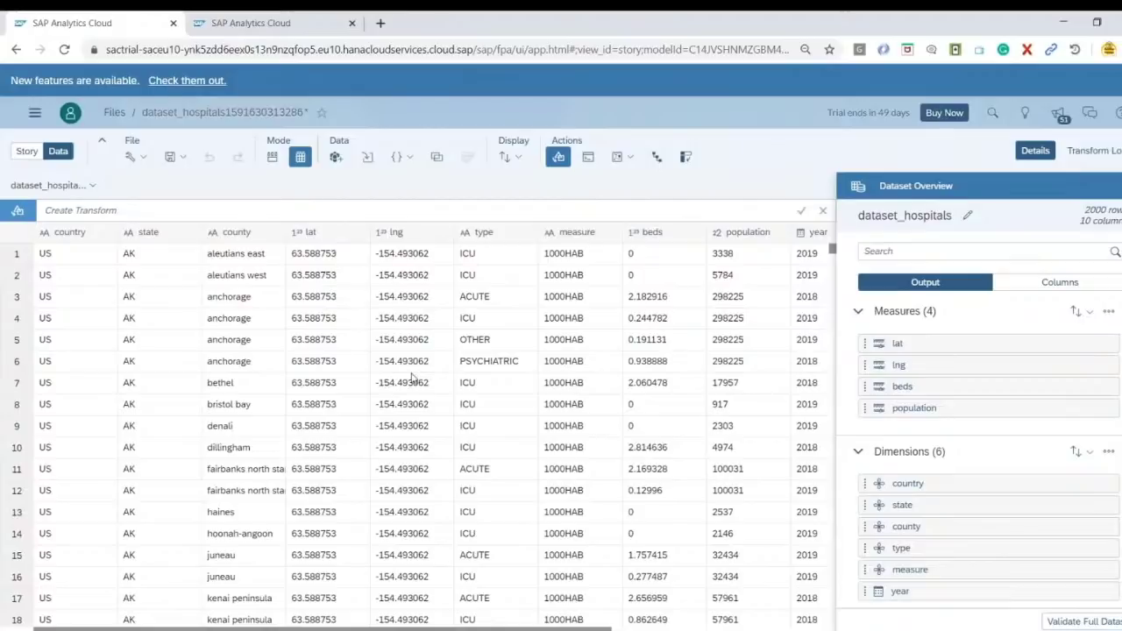
Geo-enrich the dataset by coordinates, creating a new Location dimension from the lat column as latitude and the lng column as longitude
left_click(333, 237)
left_click(408, 399, "ctrl")
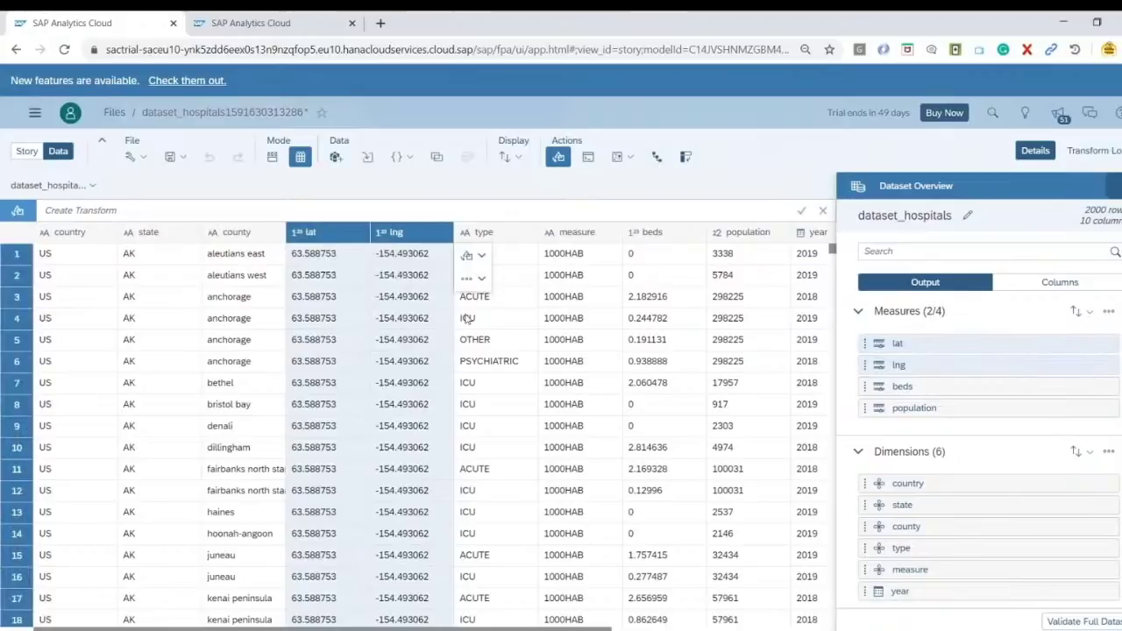
left_click(619, 158)
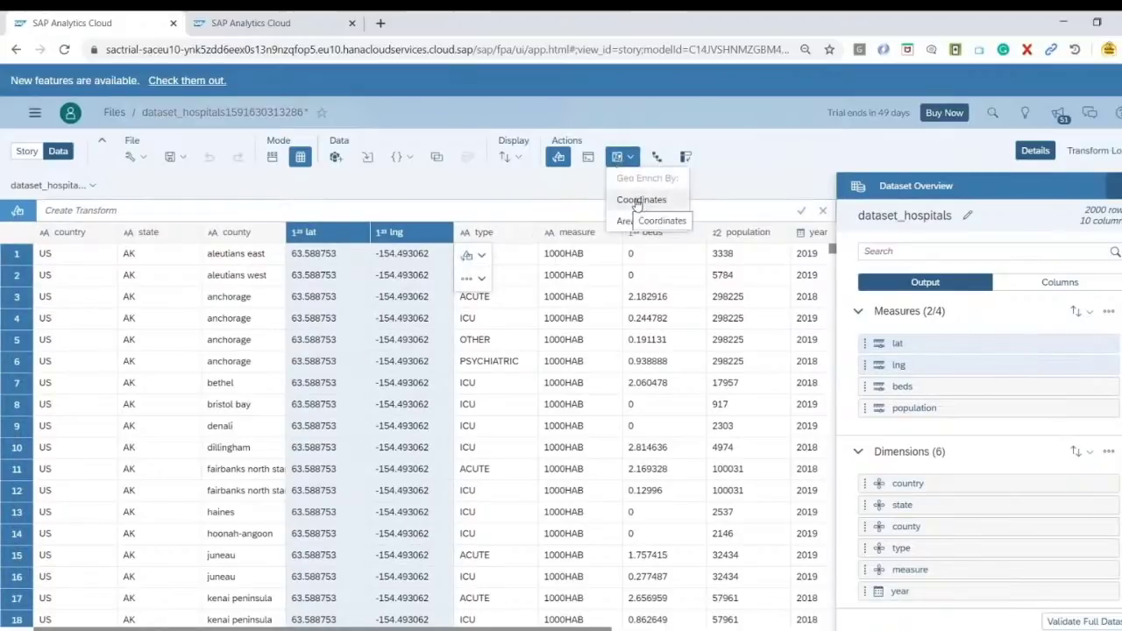
left_click(640, 200)
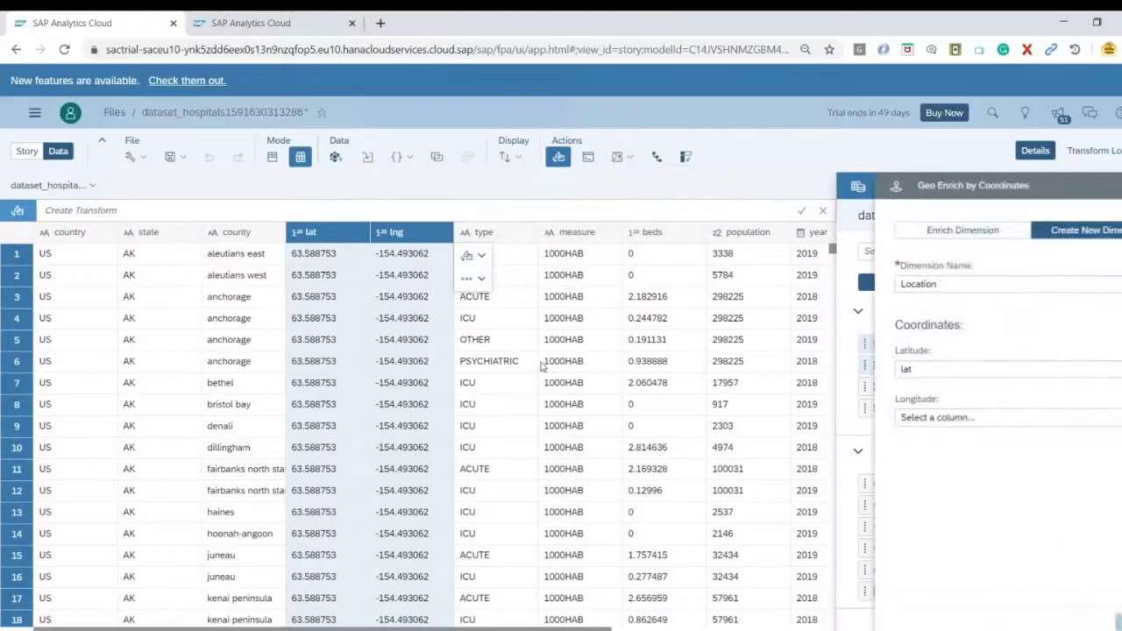
left_click(941, 283)
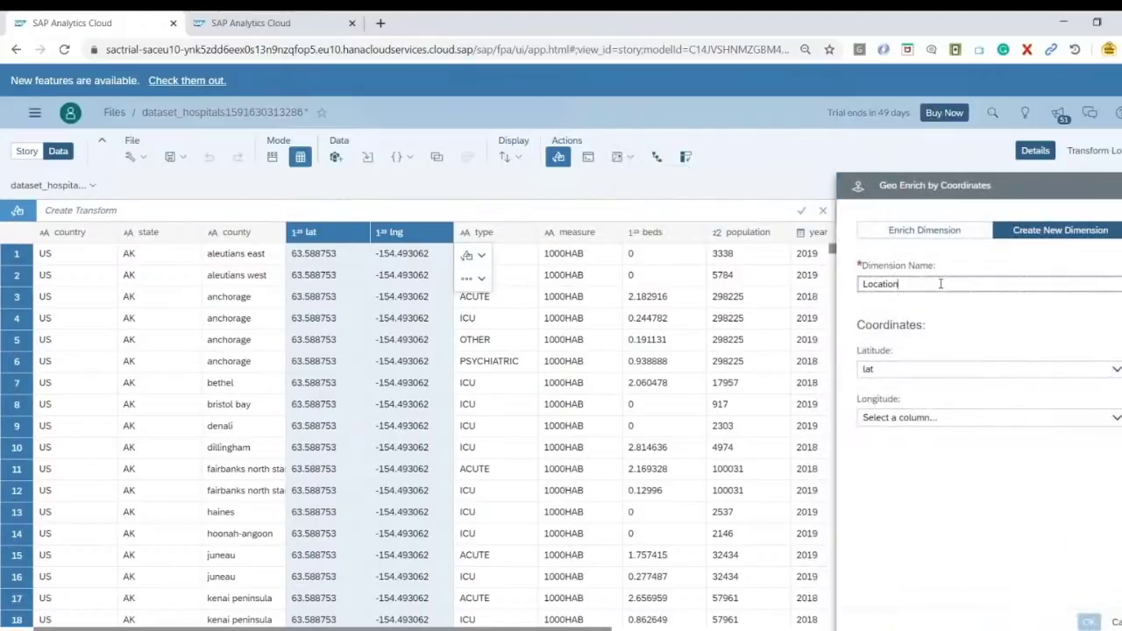
double_click(921, 284)
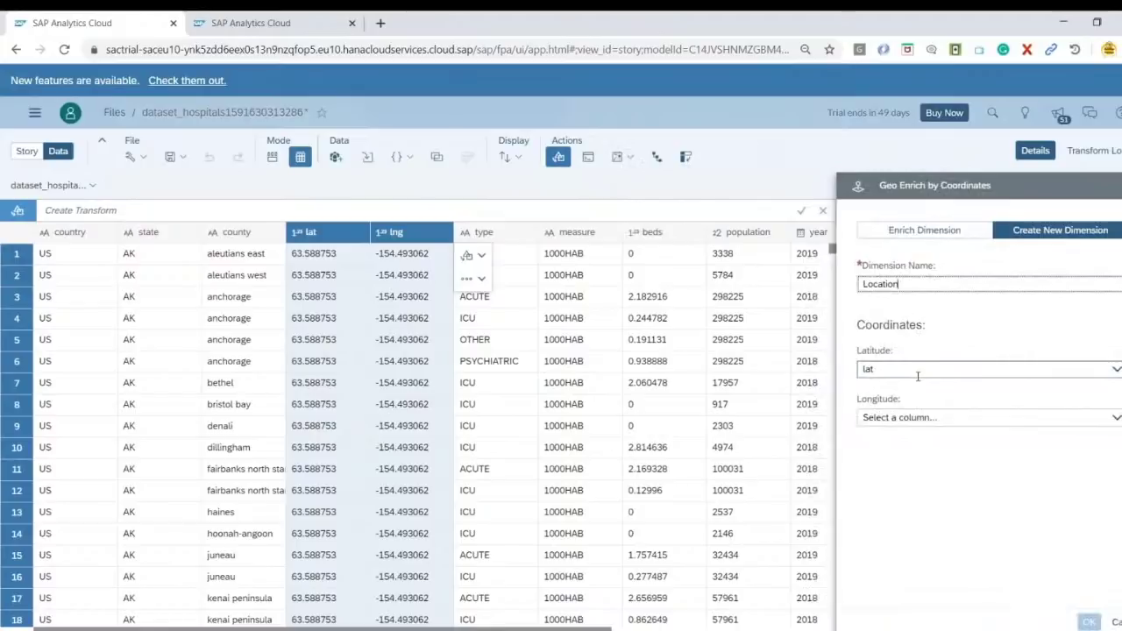
left_click(1116, 419)
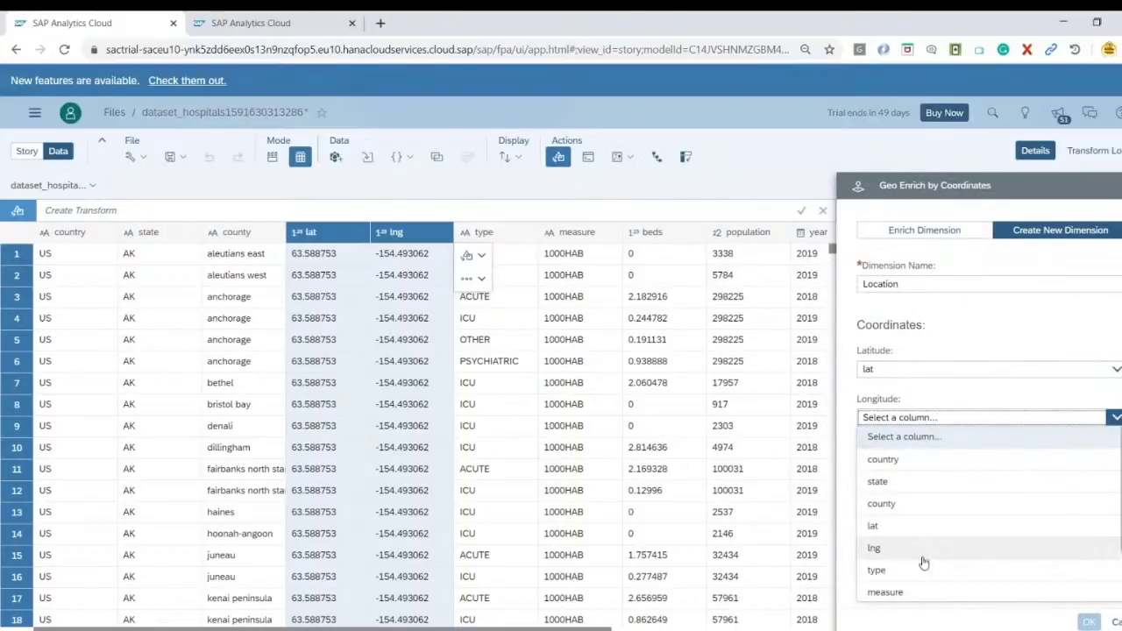
left_click(923, 549)
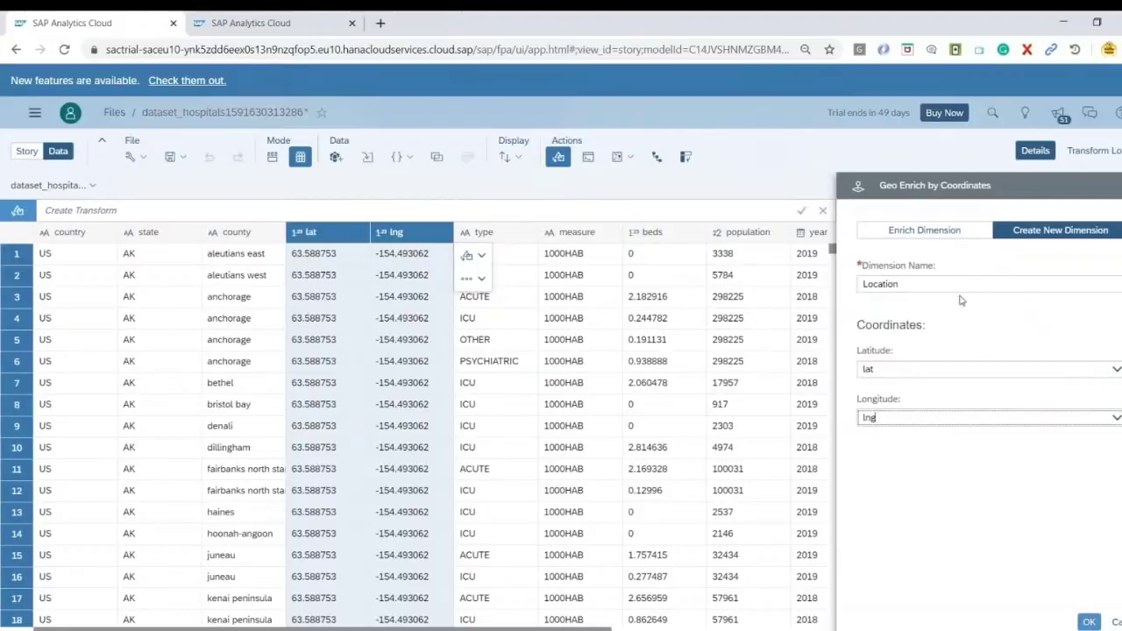
left_click(1089, 623)
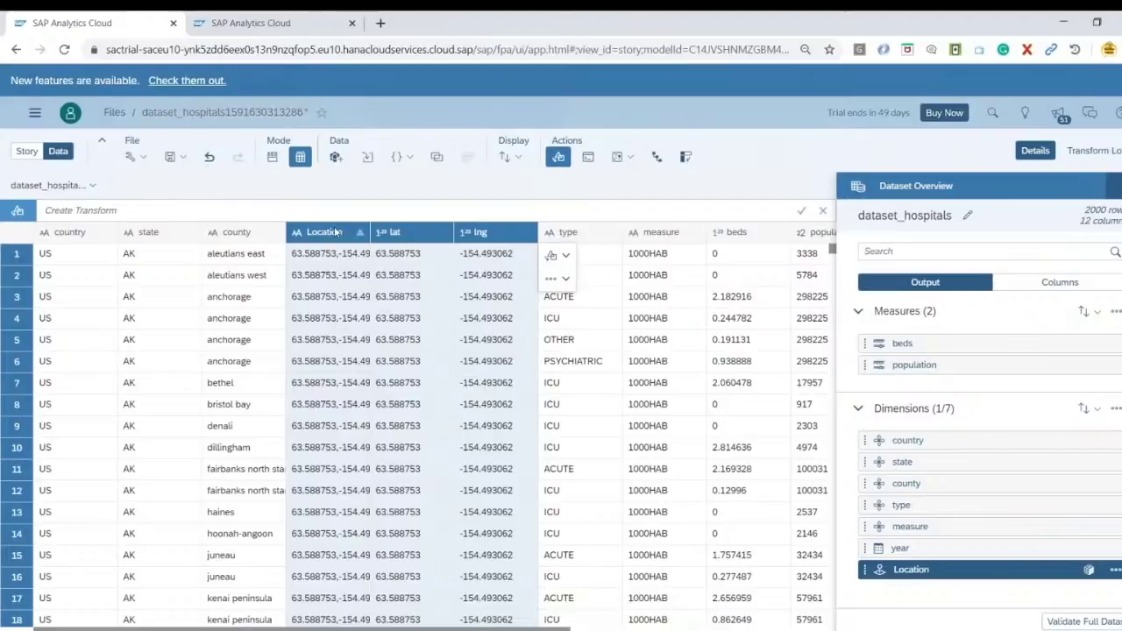
Review the Location column's details and grouped values, and set the state column as the Location dimension's description
left_click(336, 230)
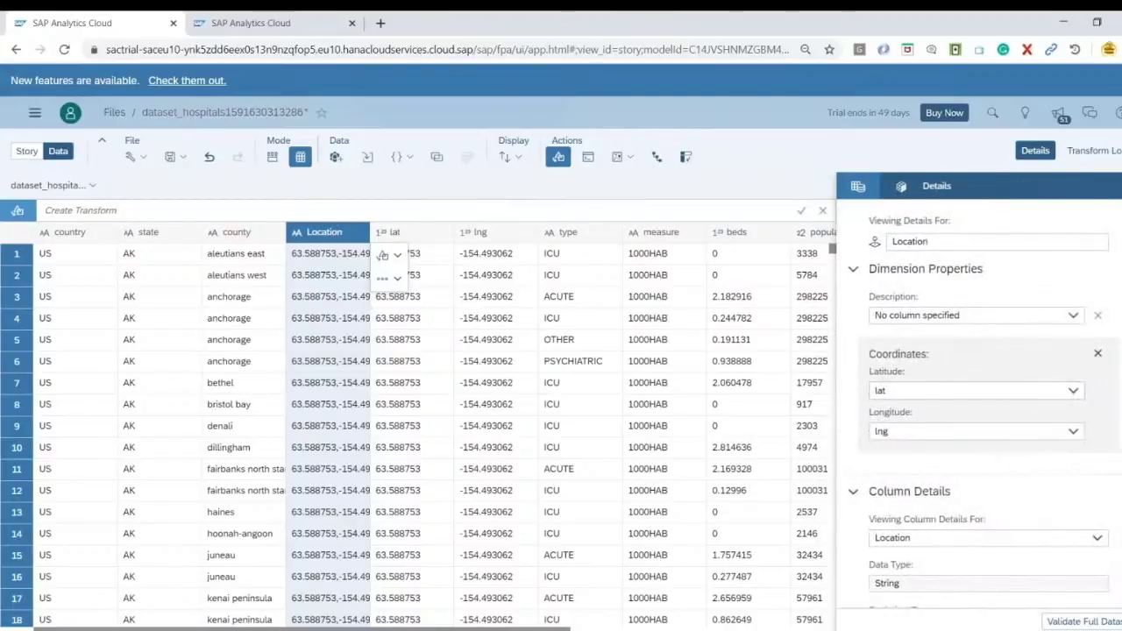
scroll(1010, 363, "down", 2)
scroll(1010, 377, "down", 5)
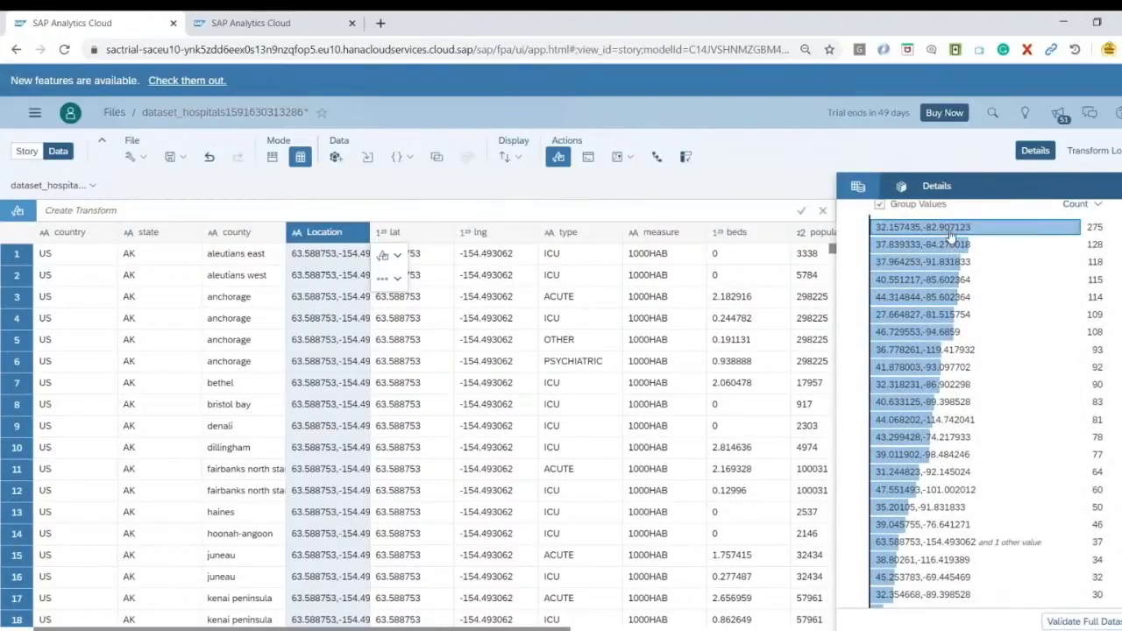
left_click(921, 228)
scroll(996, 300, "down", 2)
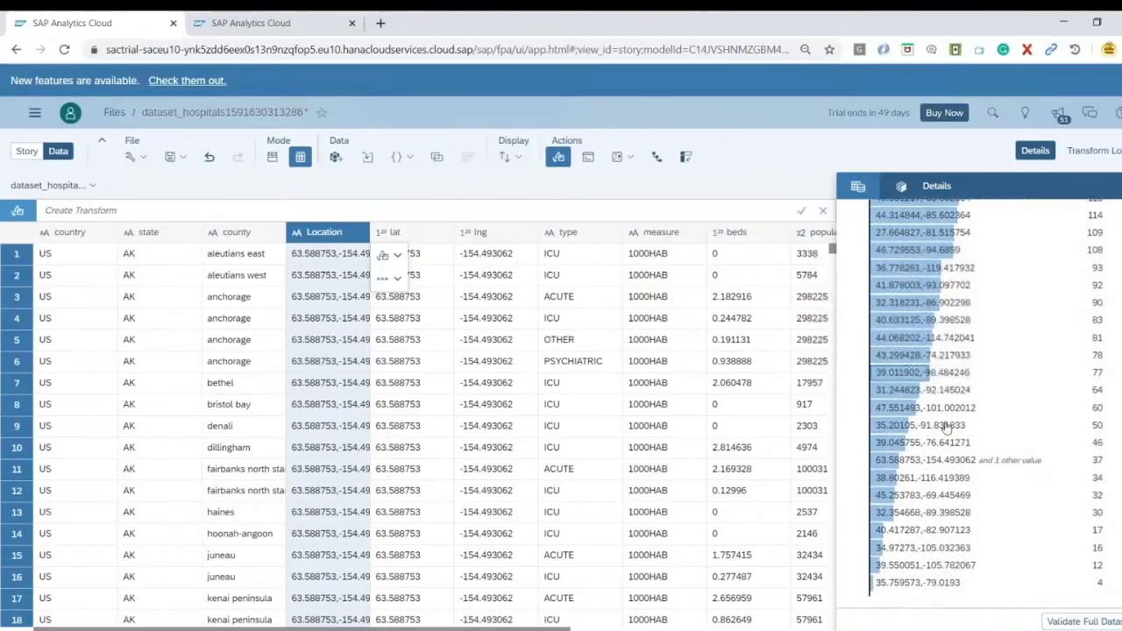
scroll(997, 351, "up", 10)
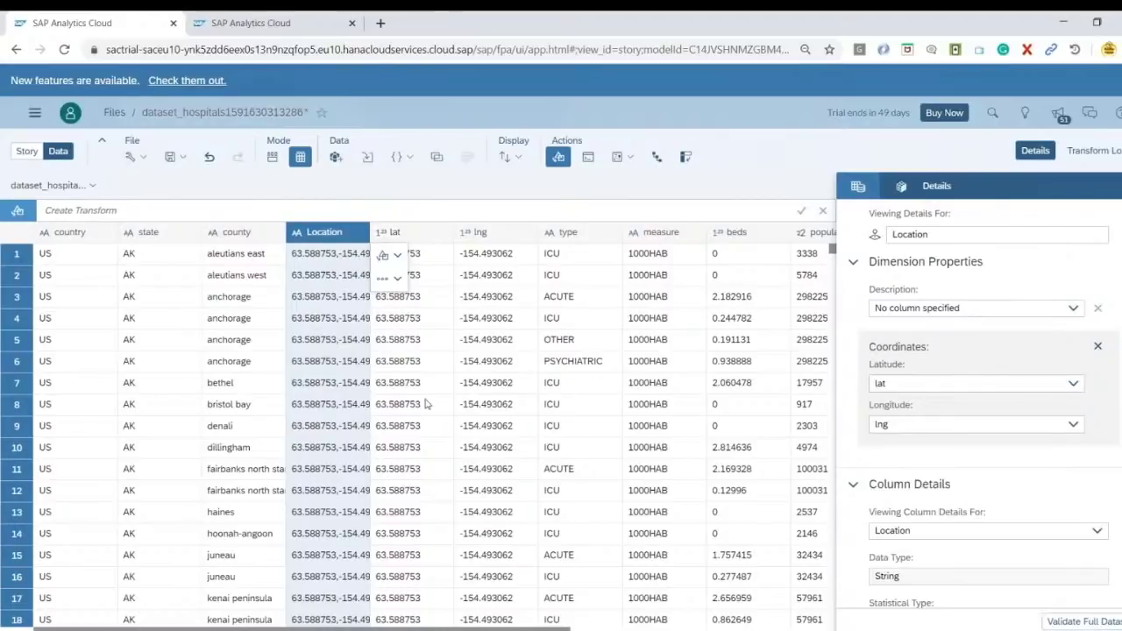
left_click(1073, 310)
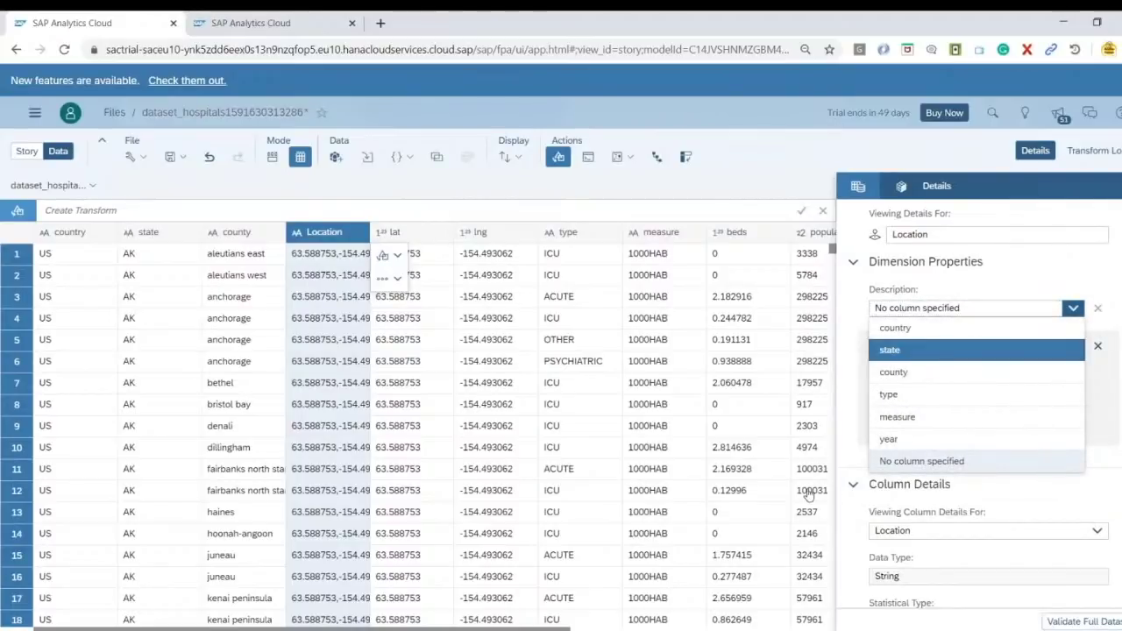
left_click(947, 350)
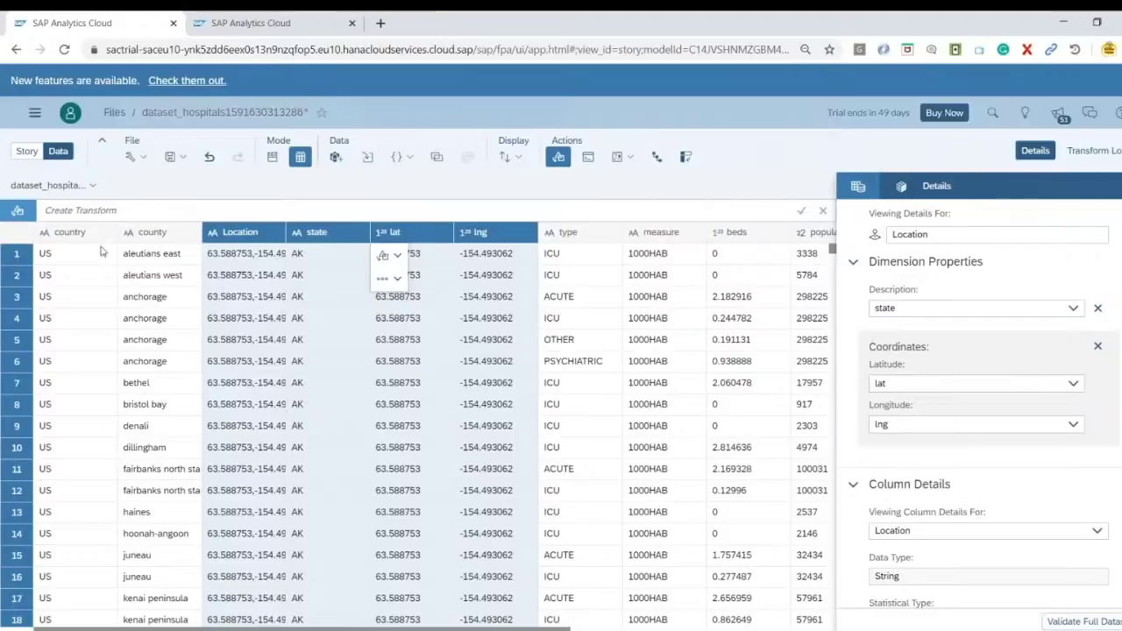
Switch to the story view and save the story in My Files as Stroy_Hospital_beds_USA
left_click(25, 152)
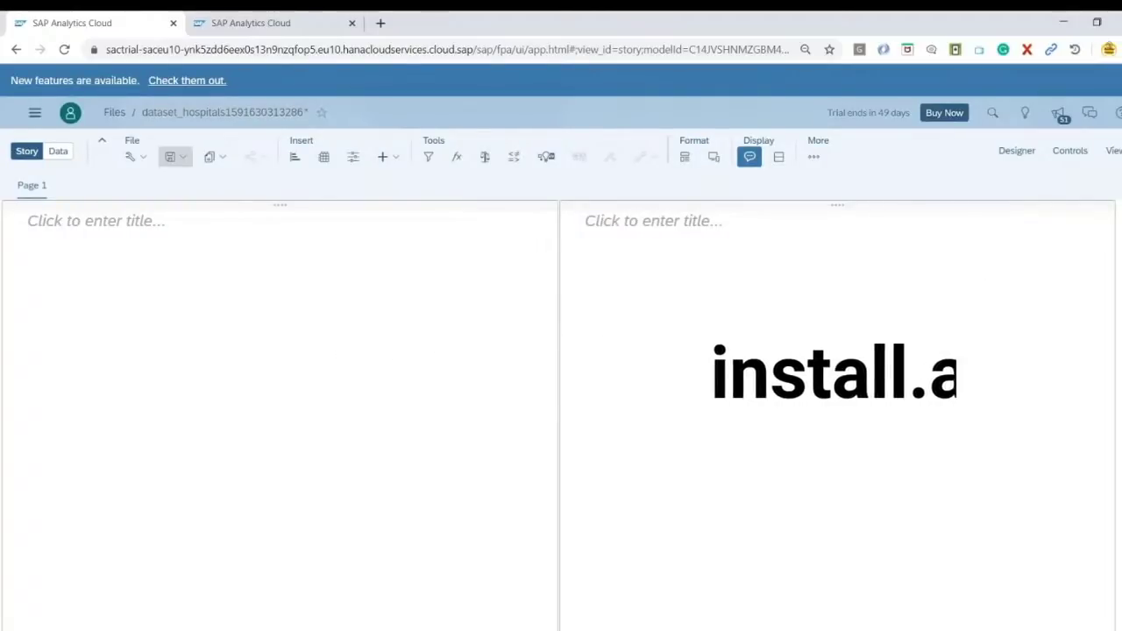
left_click(176, 156)
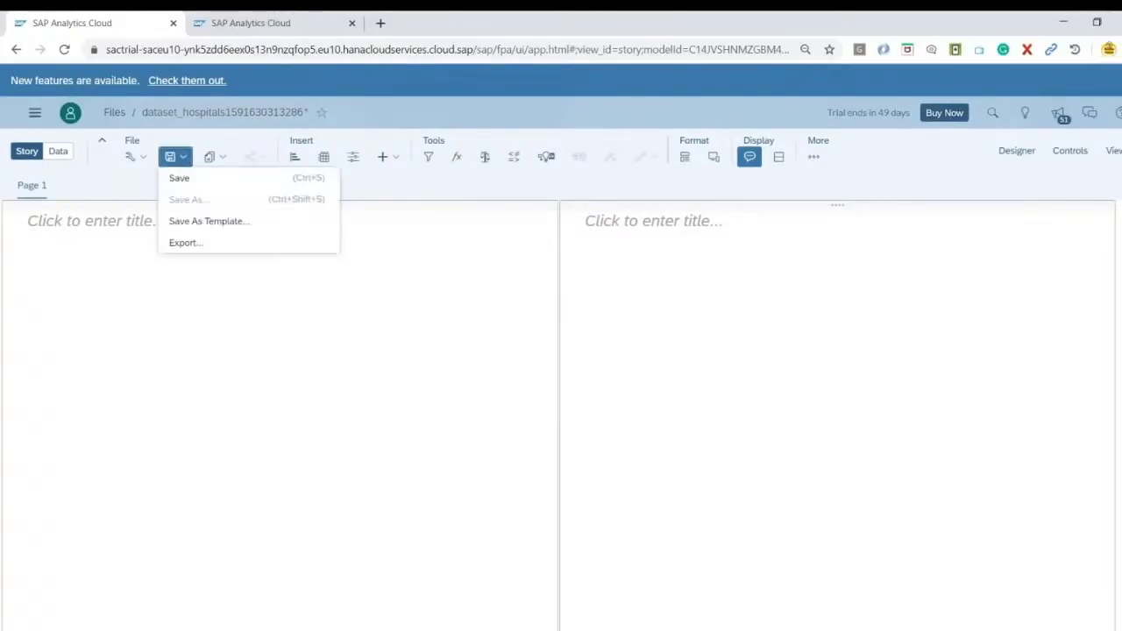
left_click(216, 186)
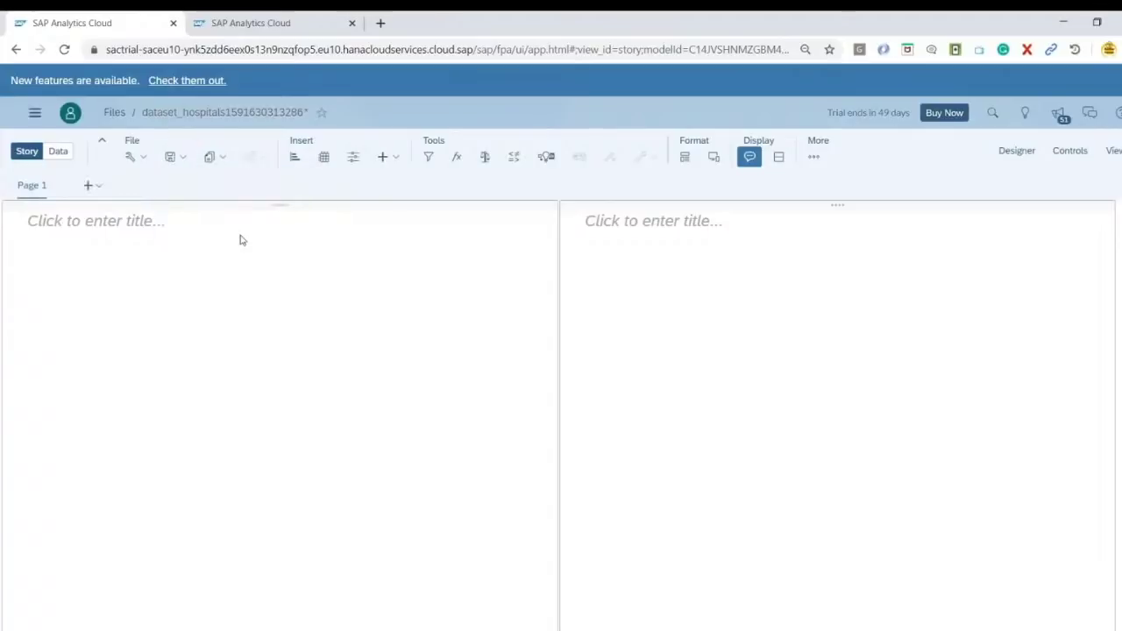
left_click(483, 445)
double_click(481, 449)
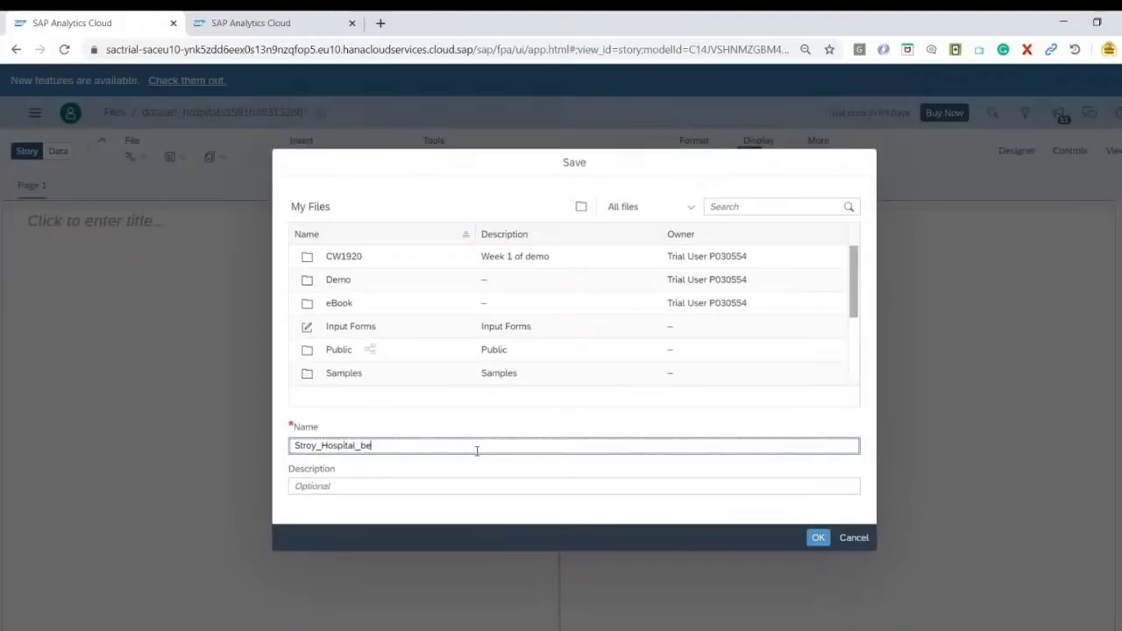
type("IS")
left_click(818, 537)
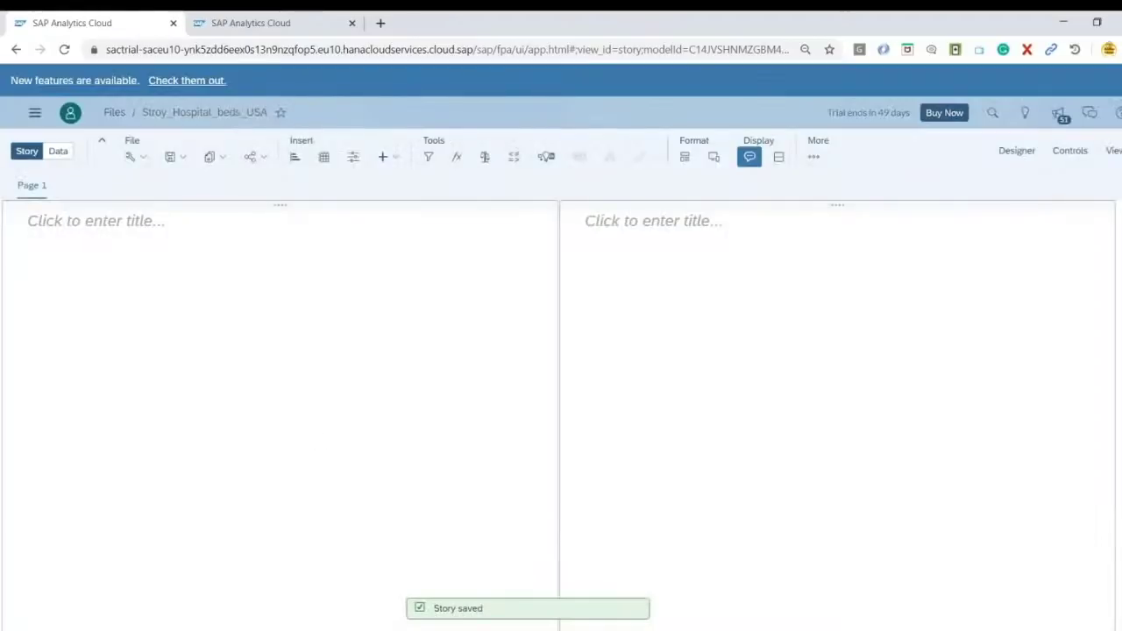
Narrow and remove the first lane of Page 1, and delete the title placeholder of the remaining lane
left_click_drag(553, 298, 163, 282)
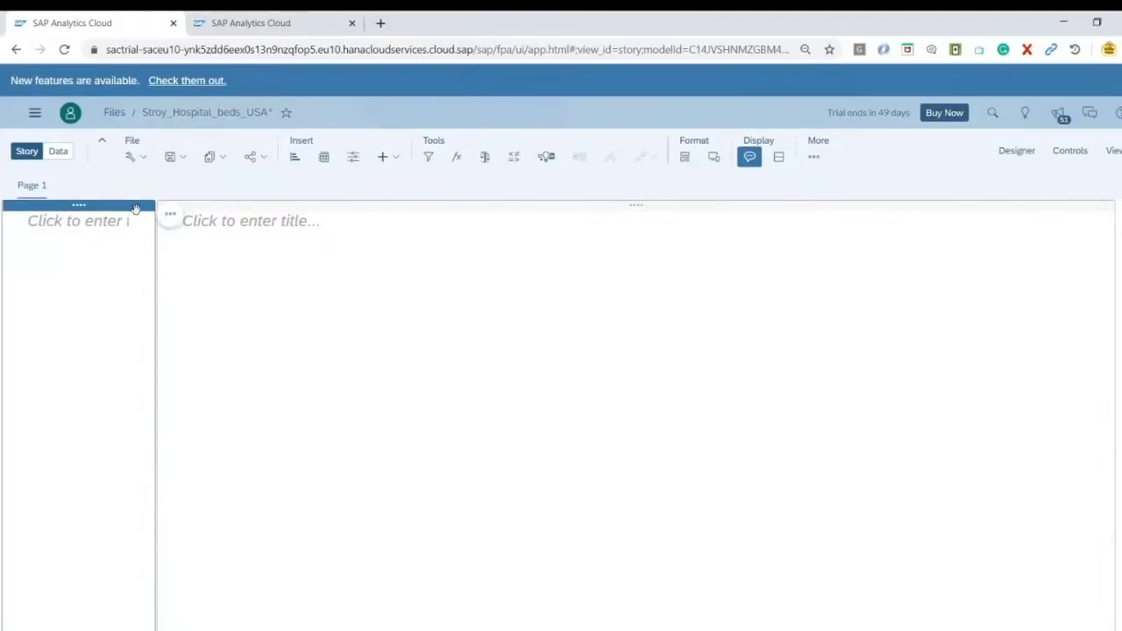
left_click(170, 217)
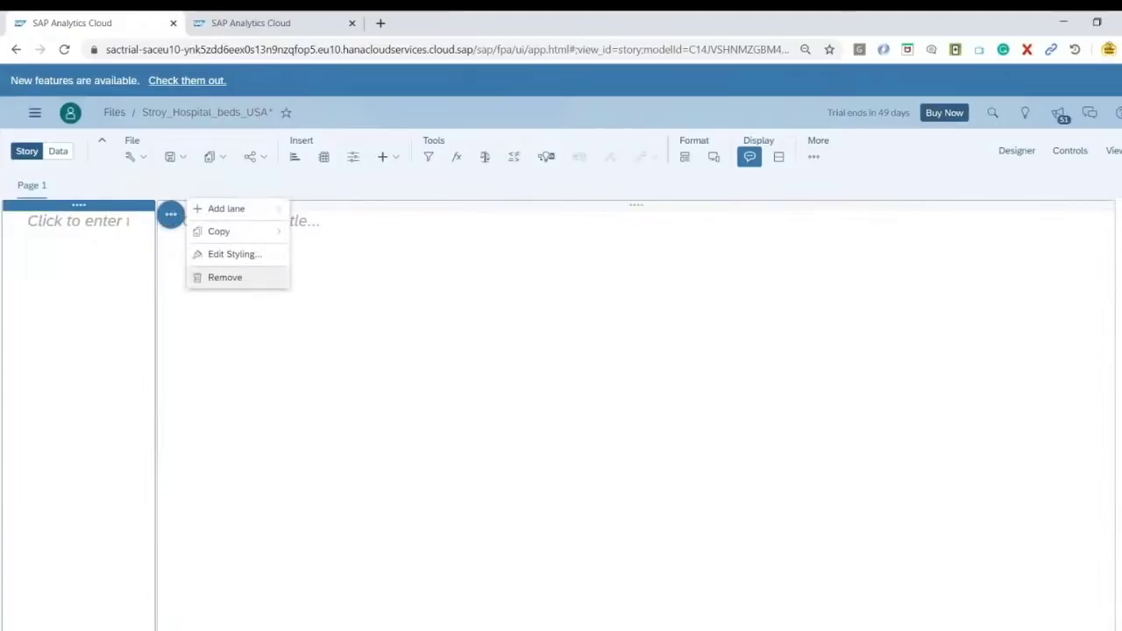
left_click(223, 278)
mouse_move(128, 225)
left_click(1099, 227)
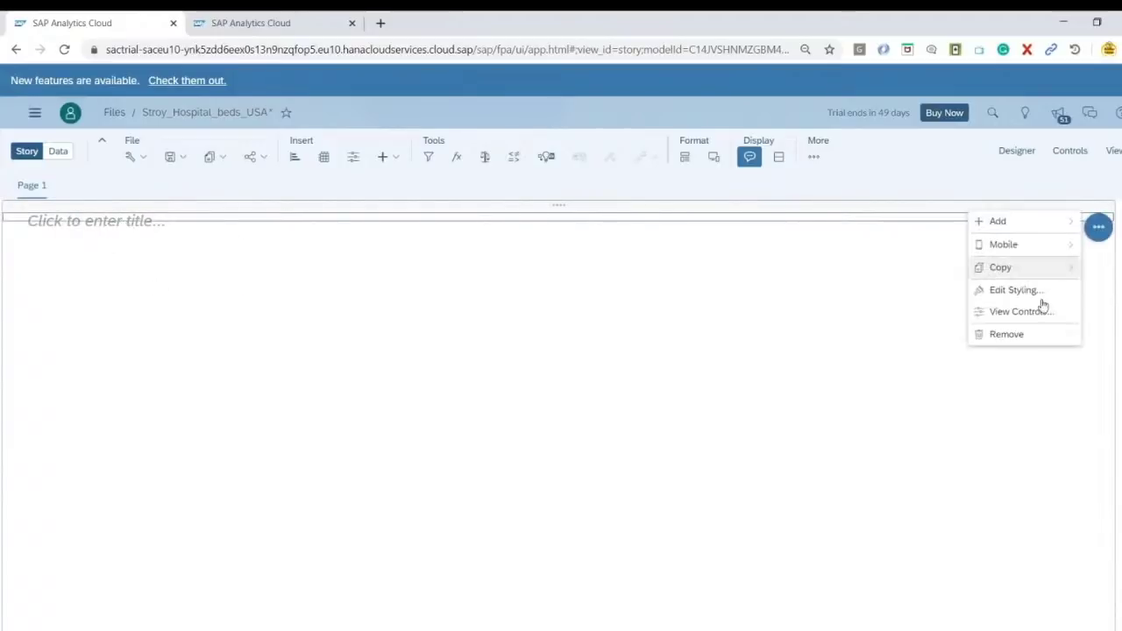
left_click(1010, 337)
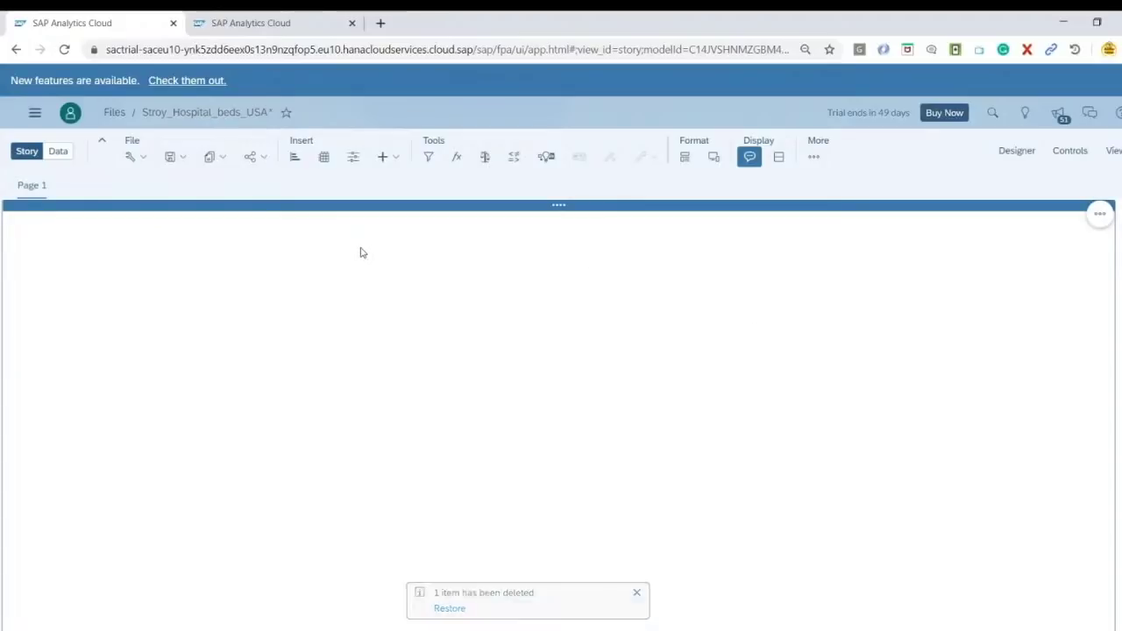
Insert a geo map on Page 1 and enlarge it to cover more of the lane
left_click(395, 160)
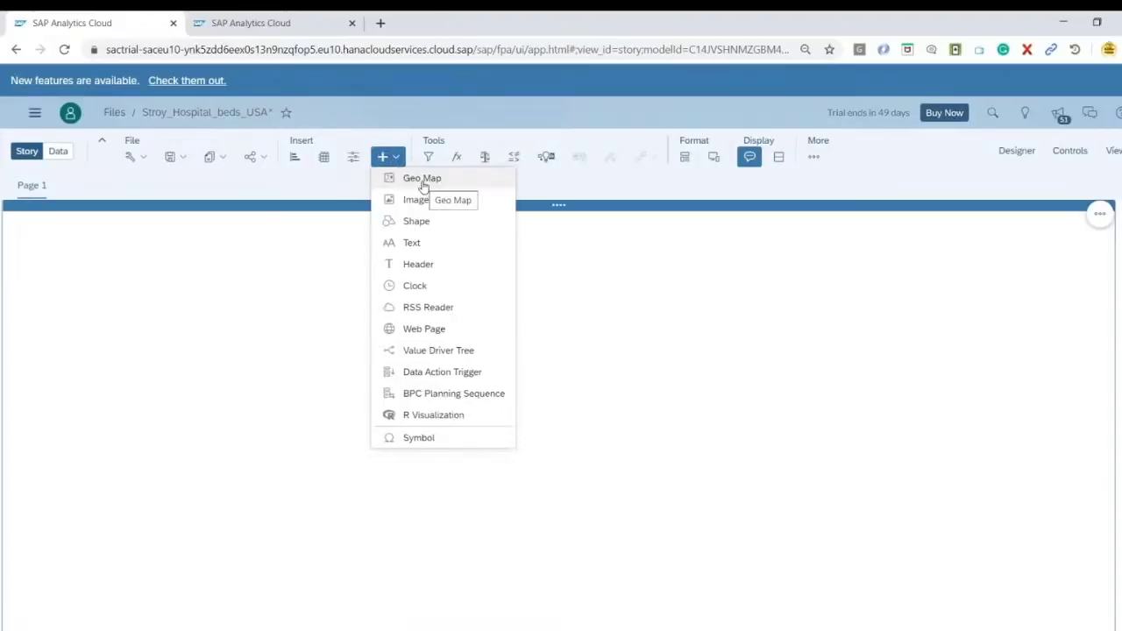
left_click(423, 179)
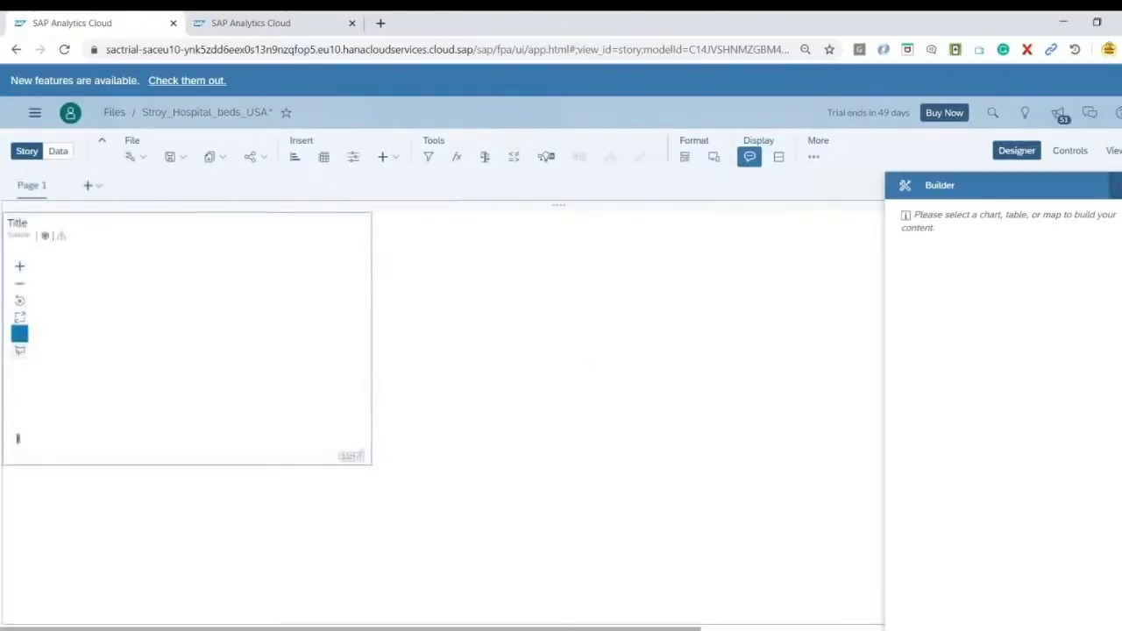
left_click_drag(370, 462, 526, 538)
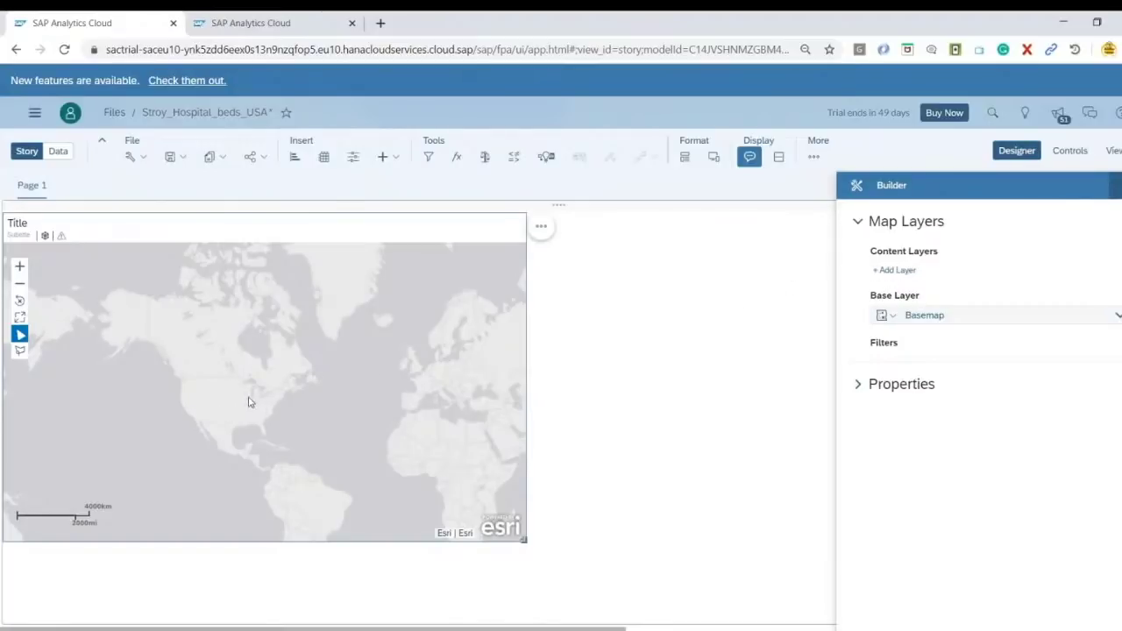
Add a bubble layer based on dataset_hospitals to the geo map, using Location as its location dimension
left_click(898, 271)
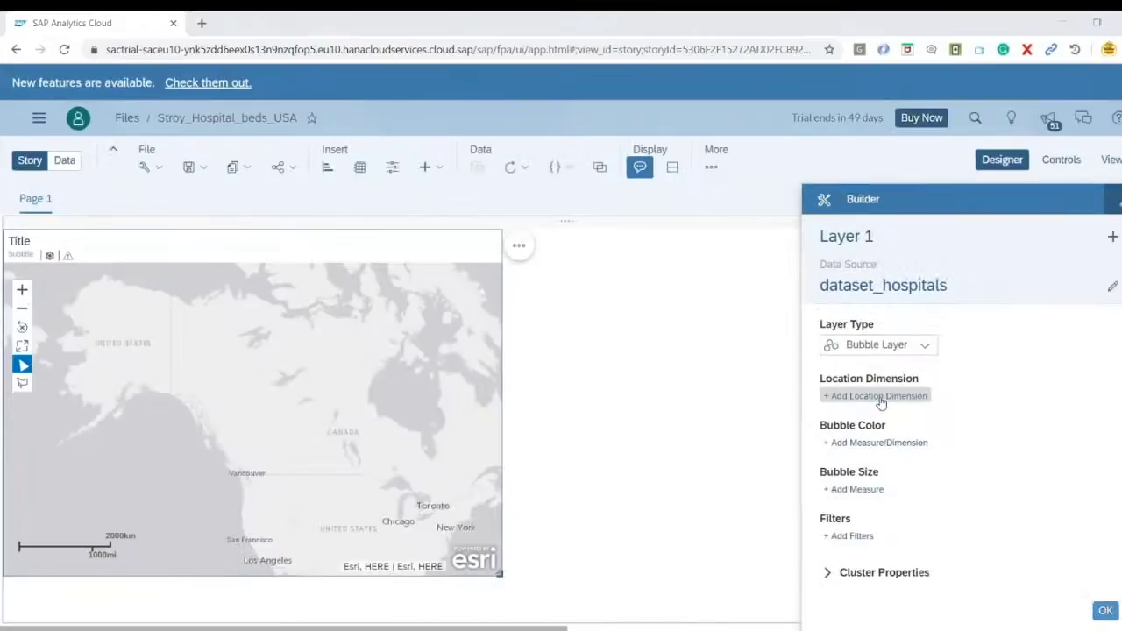
left_click(880, 397)
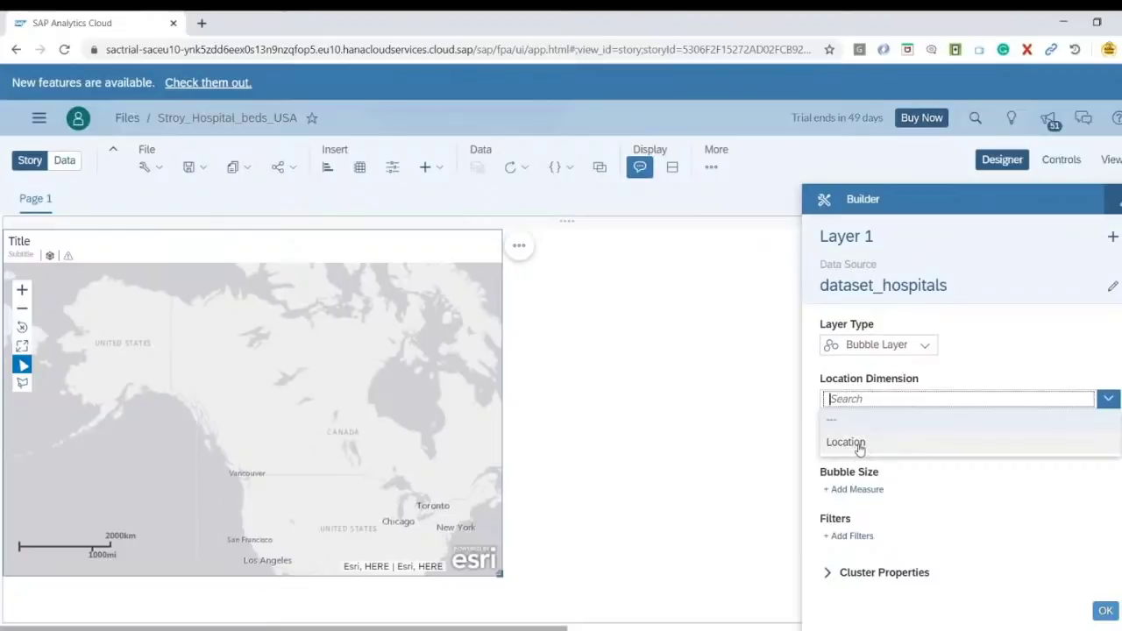
left_click(856, 445)
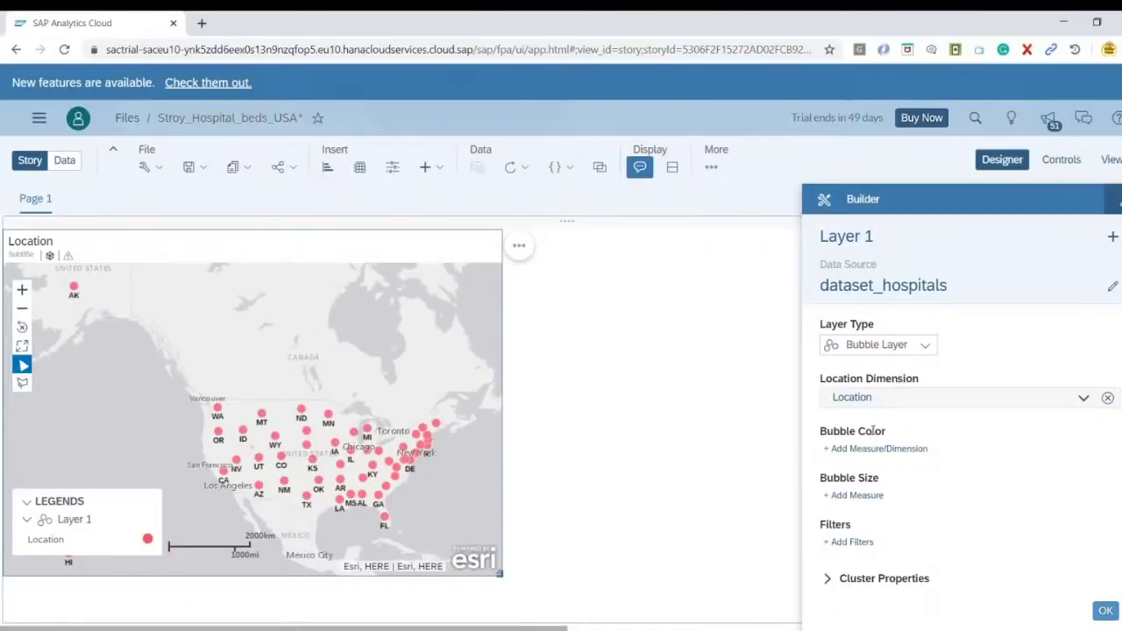
Set both the bubble size and the bubble color of Layer 1 to the population measure
left_click(855, 496)
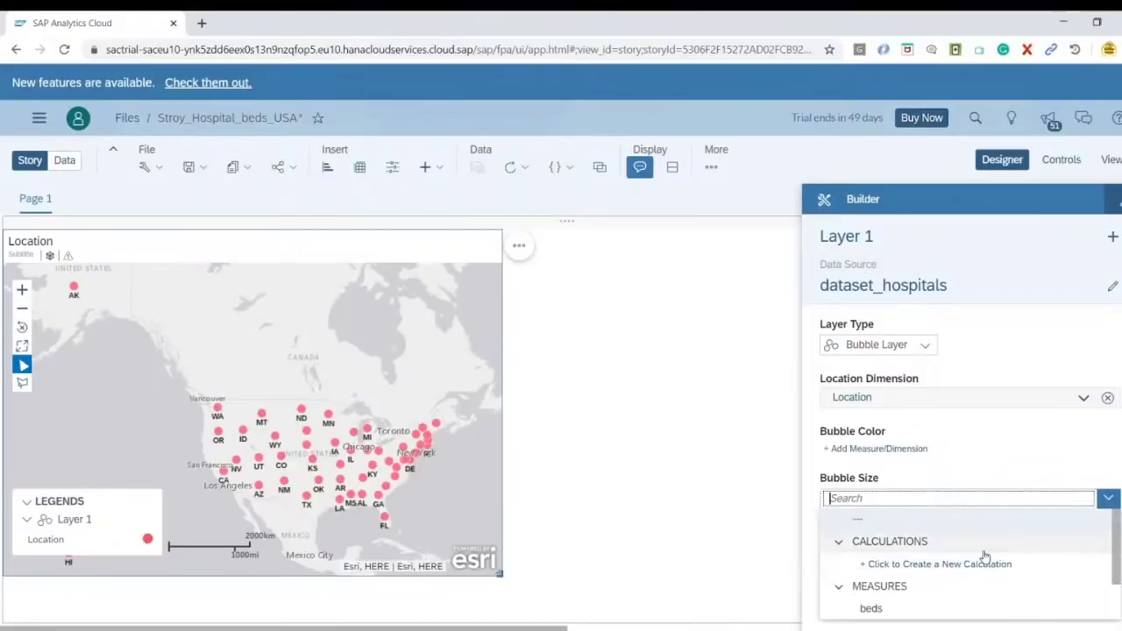
scroll(985, 557, "down", 1)
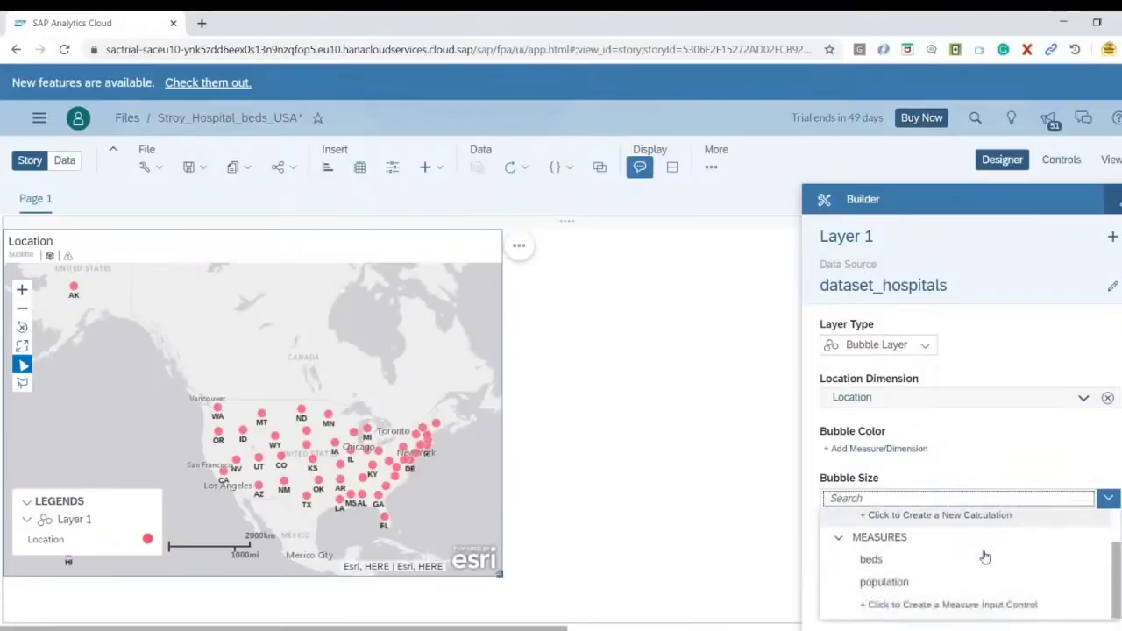
left_click(885, 582)
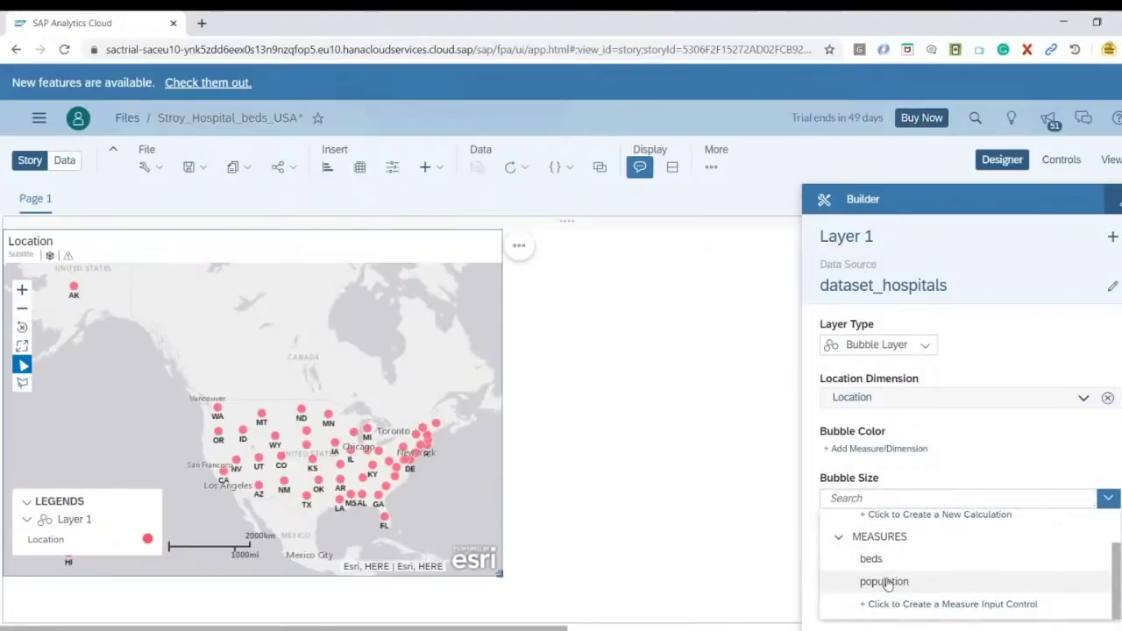
left_click(886, 582)
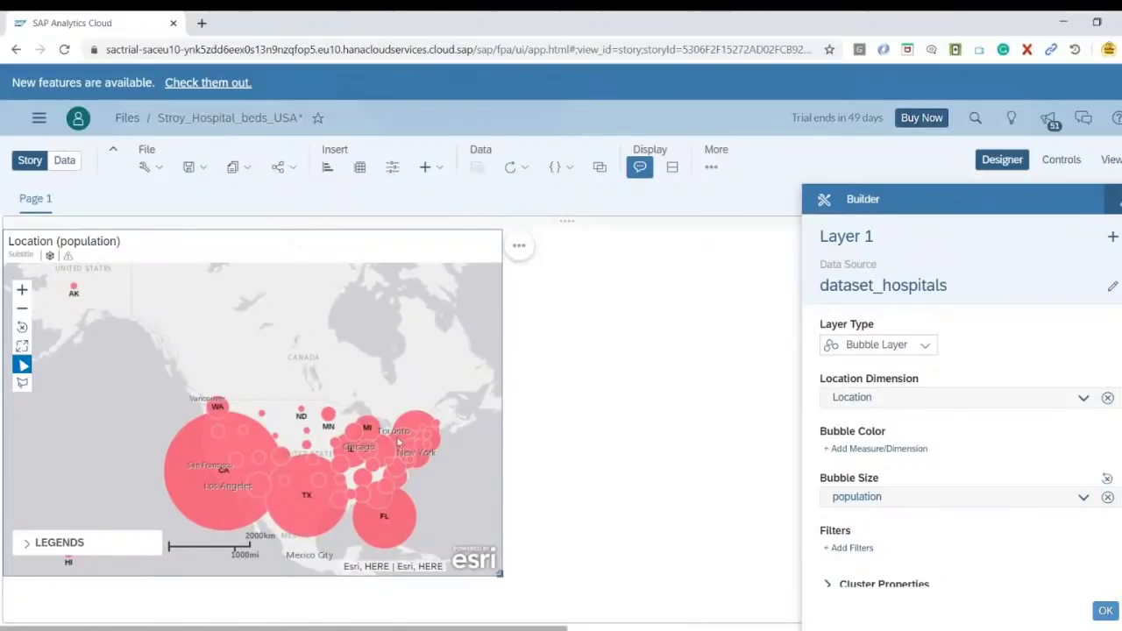
left_click(903, 449)
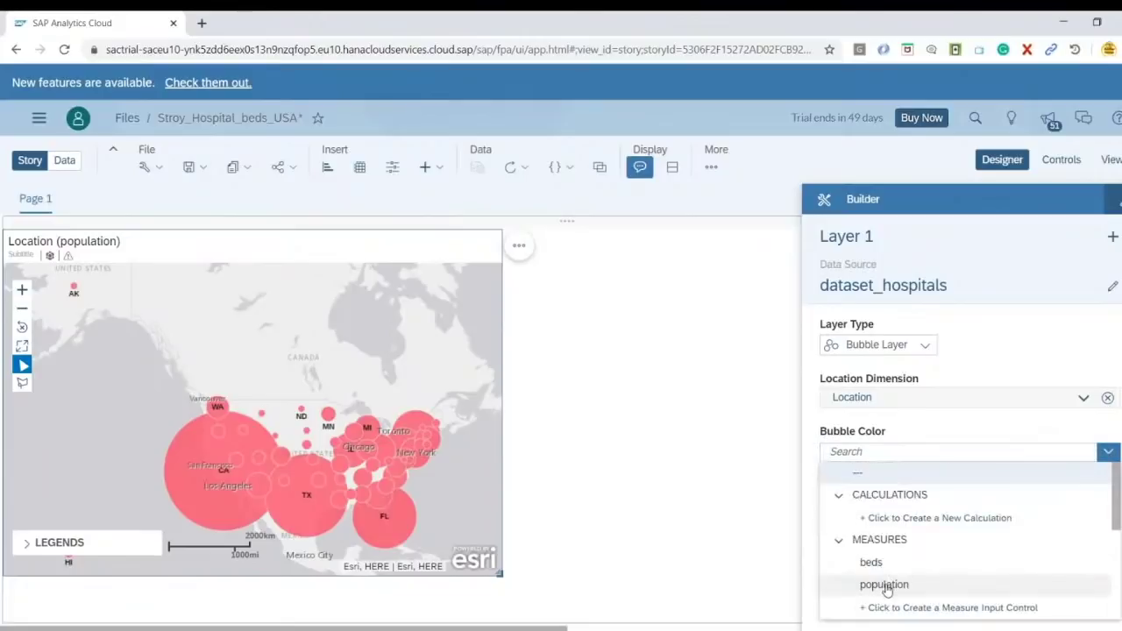
left_click(886, 586)
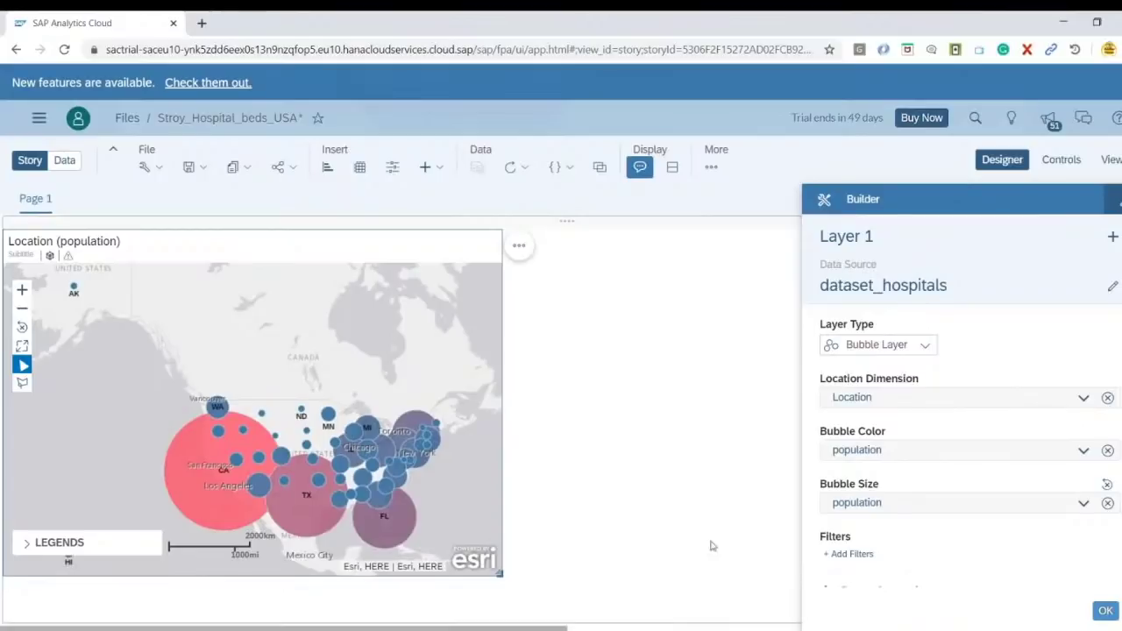
Check the map legend and set the opacity of Layer 1's population bubble color to 65%
left_click(26, 542)
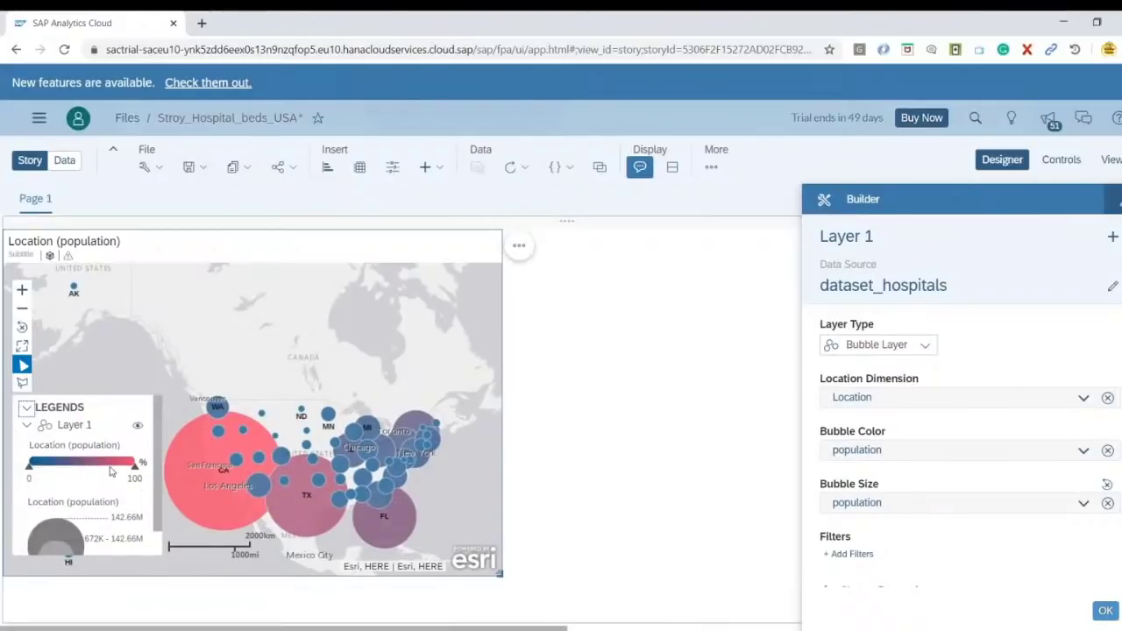
left_click(26, 407)
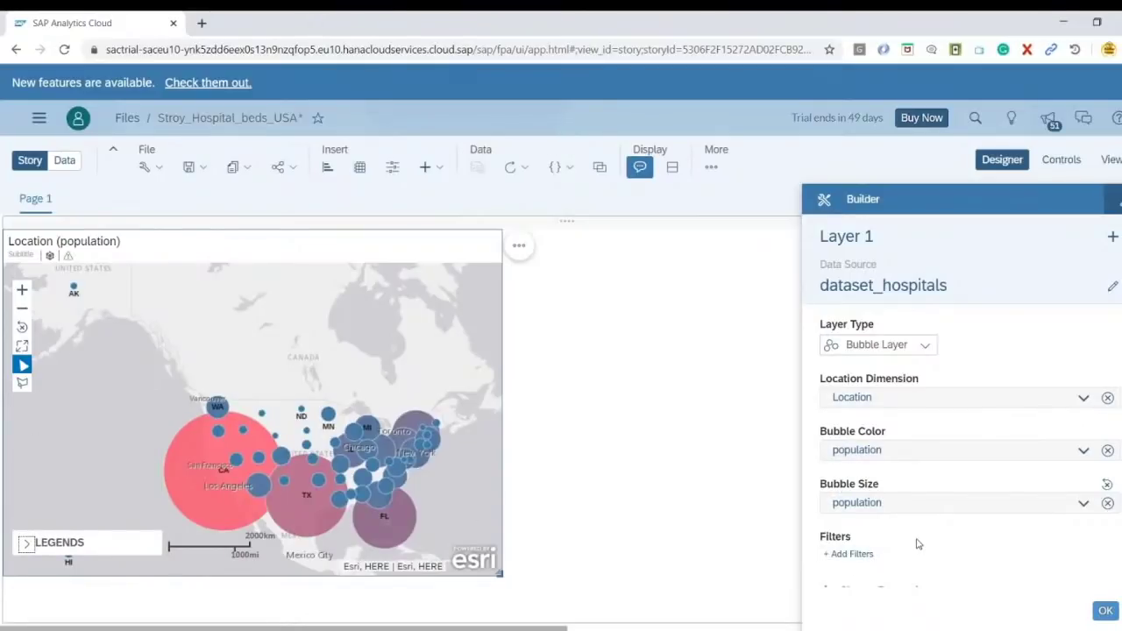
scroll(918, 545, "down", 1)
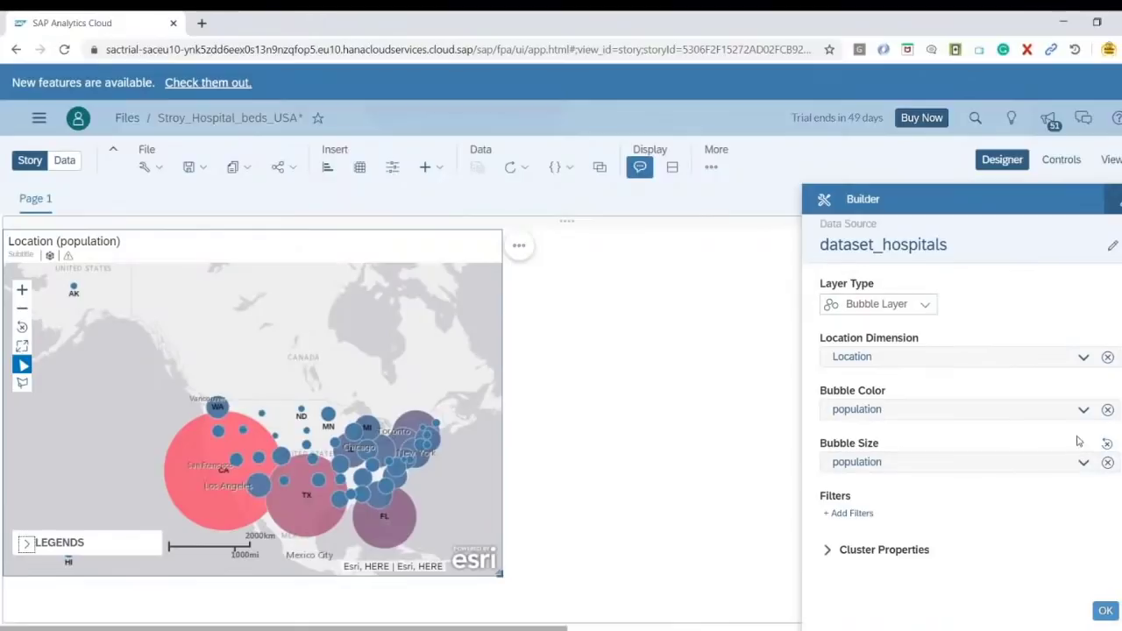
left_click(1084, 410)
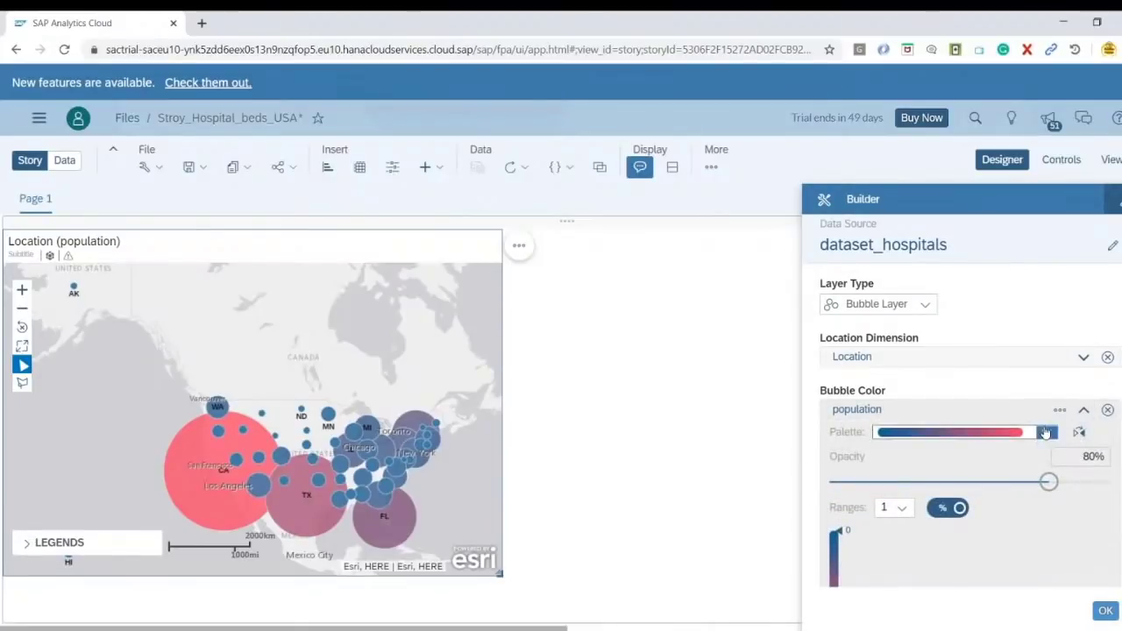
left_click(1046, 432)
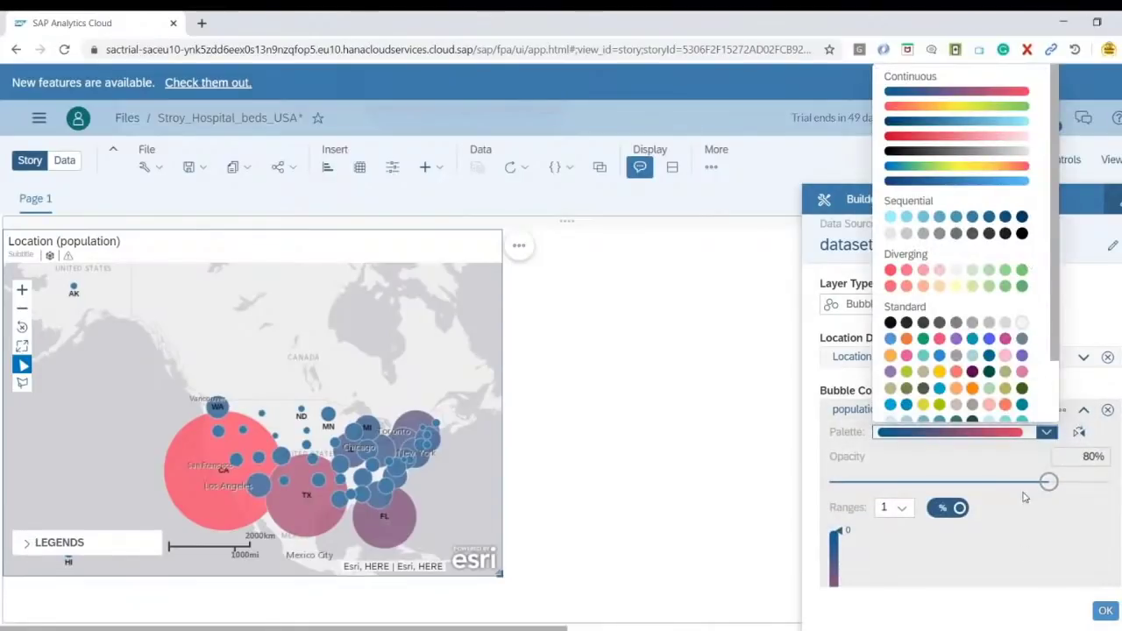
left_click(1057, 525)
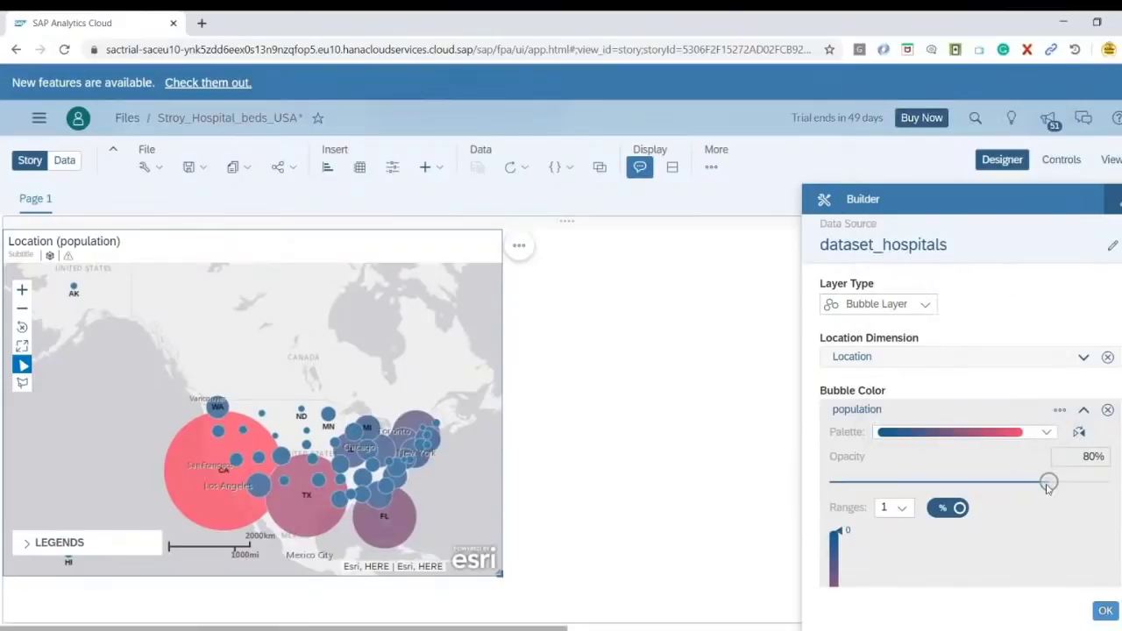
left_click_drag(1049, 487, 1000, 482)
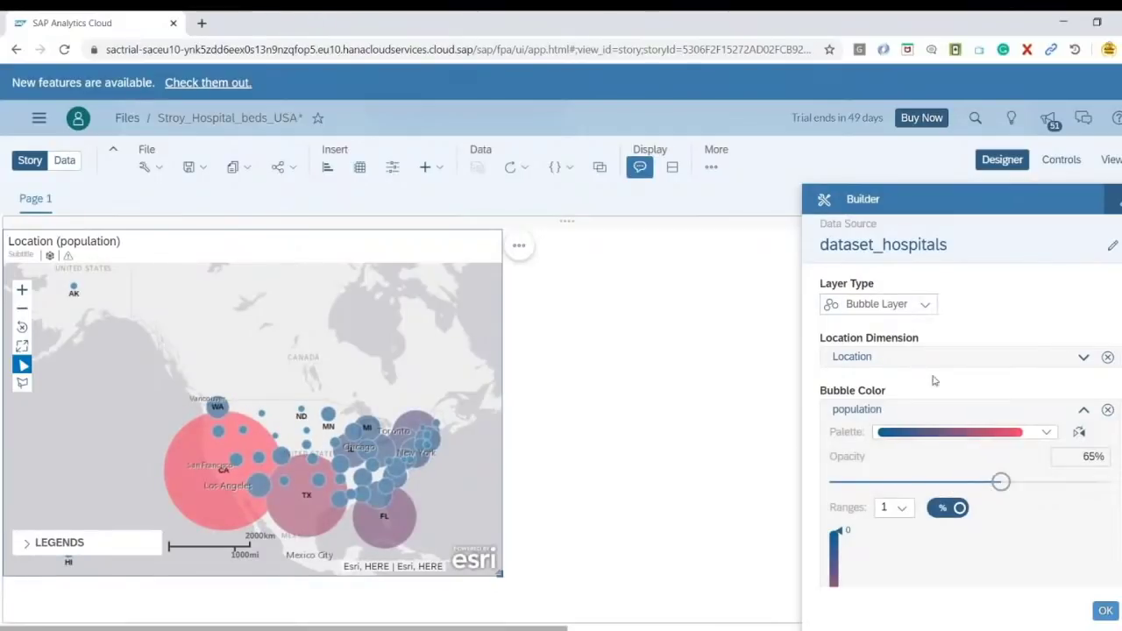
left_click(1083, 409)
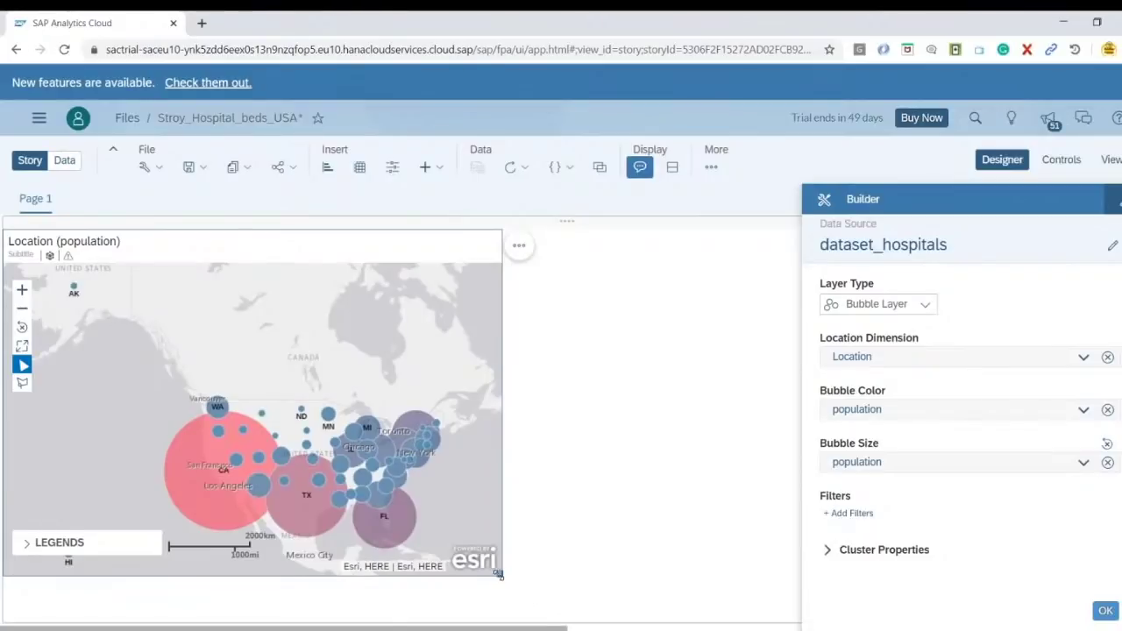
Enlarge the geo map slightly, confirm the bubble layer settings, and change the basemap to Transparent Dark Gray
left_click_drag(503, 575, 534, 604)
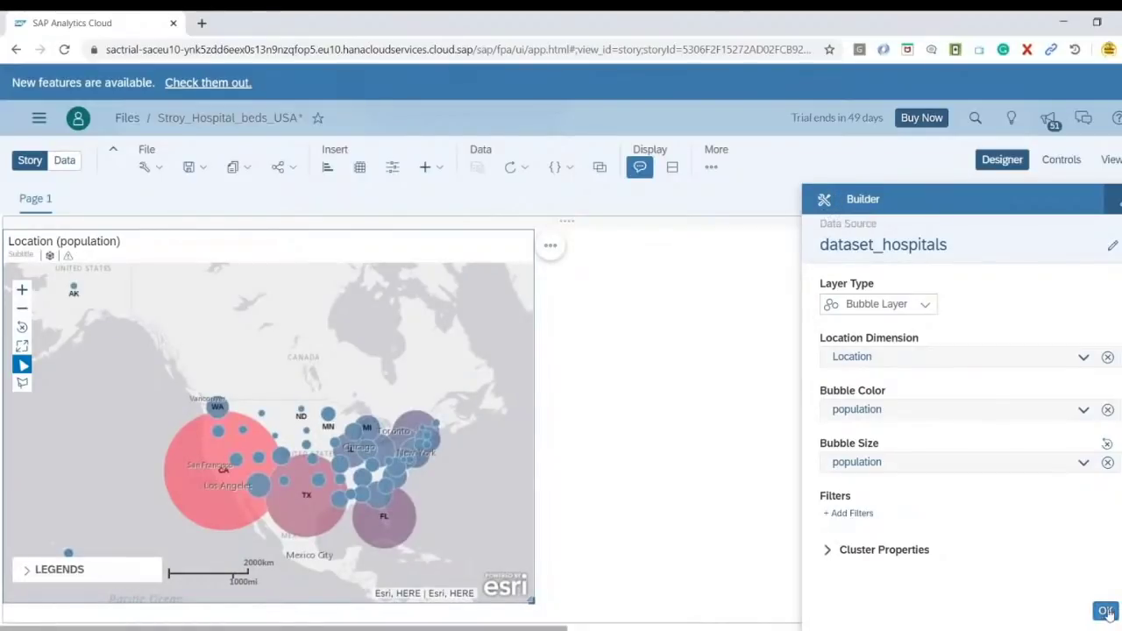
left_click(1105, 611)
left_click(858, 368)
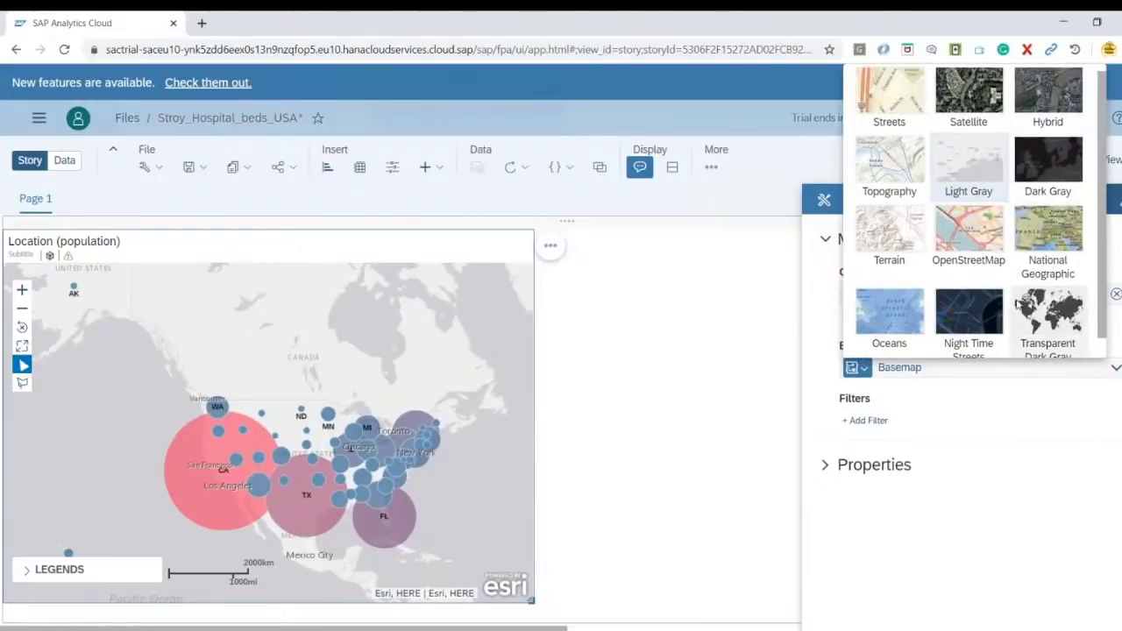
scroll(960, 316, "down", 1)
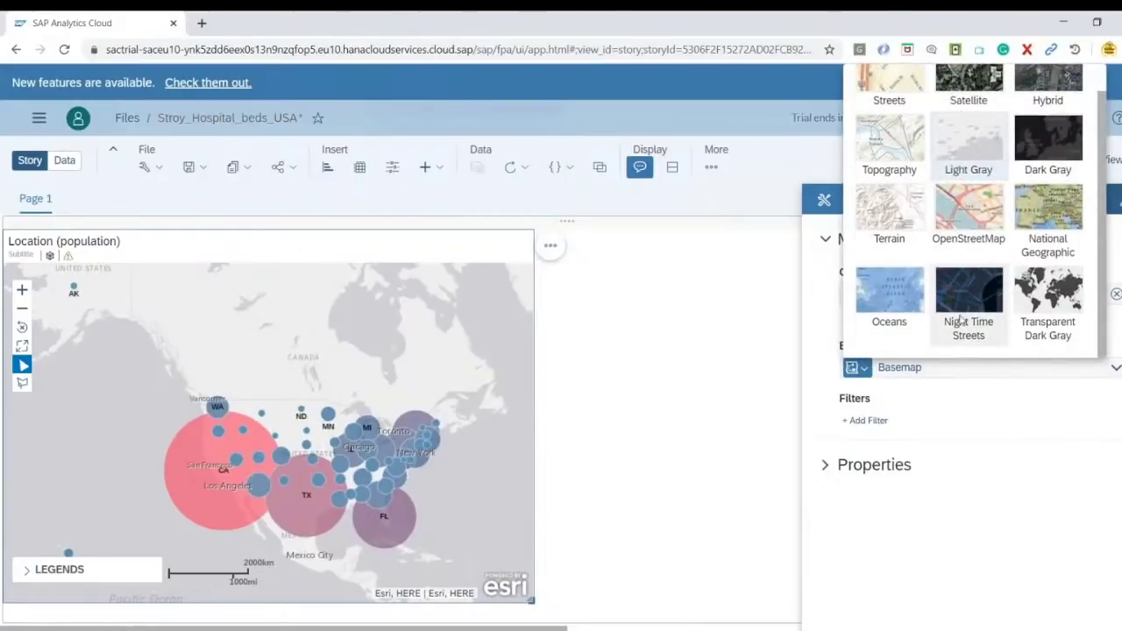
left_click(1055, 312)
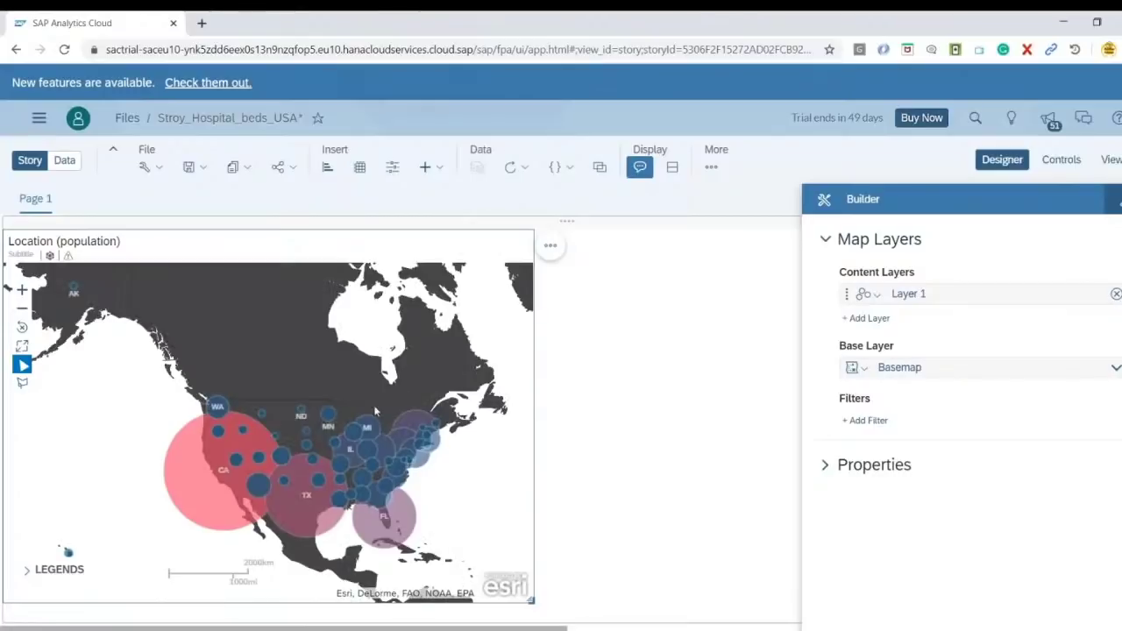
Focus the geo map on the contiguous United States and enlarge its frame to take in the East Coast states
scroll(300, 455, "up", 5)
scroll(301, 461, "down", 5)
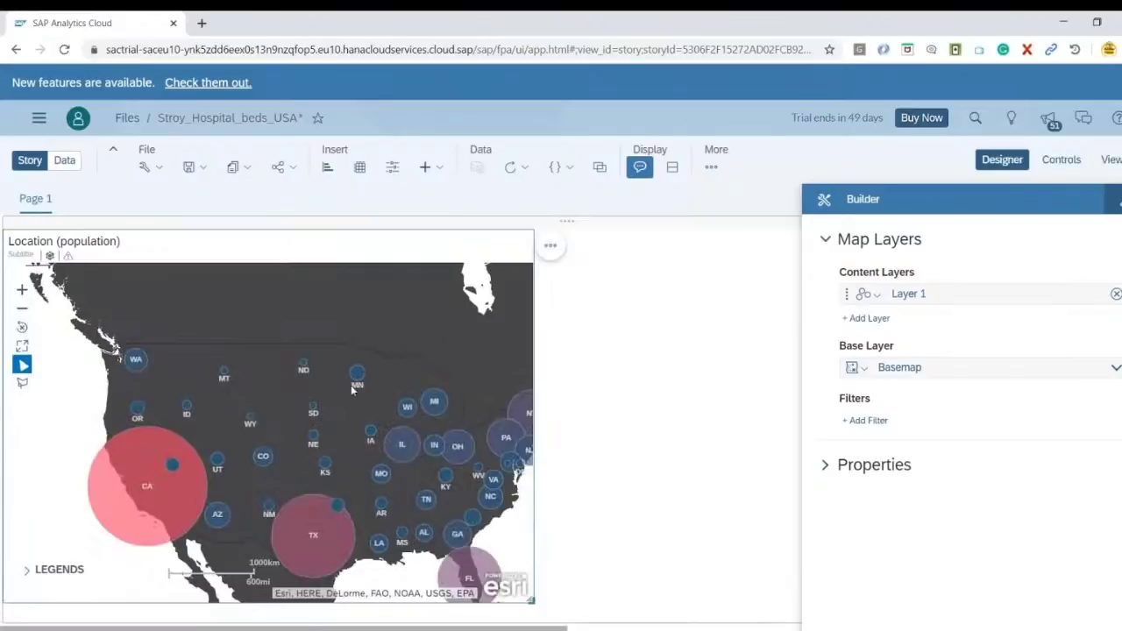
left_click_drag(532, 603, 566, 619)
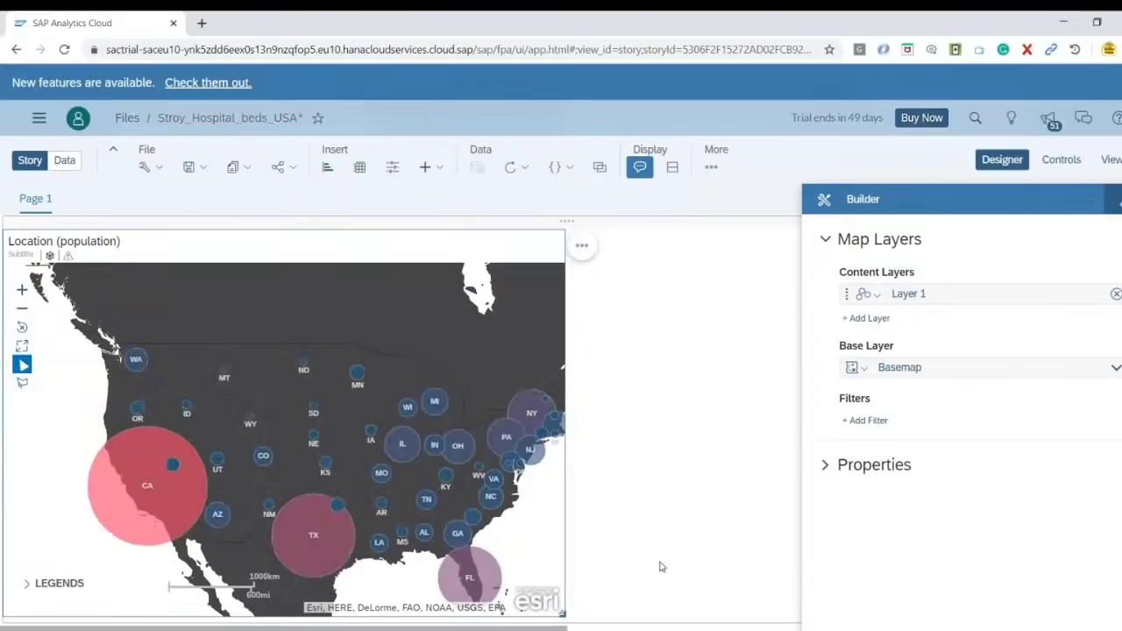
Save the story and rename Page 1 to "Beds Analysis"
left_click(202, 172)
left_click(206, 188)
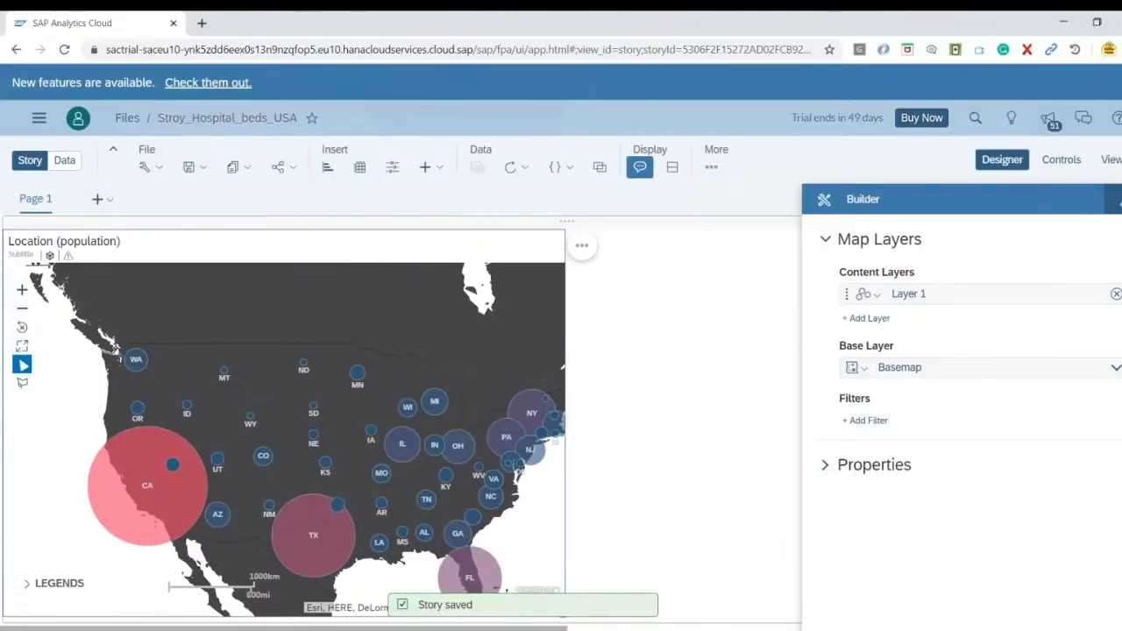
left_click(57, 200)
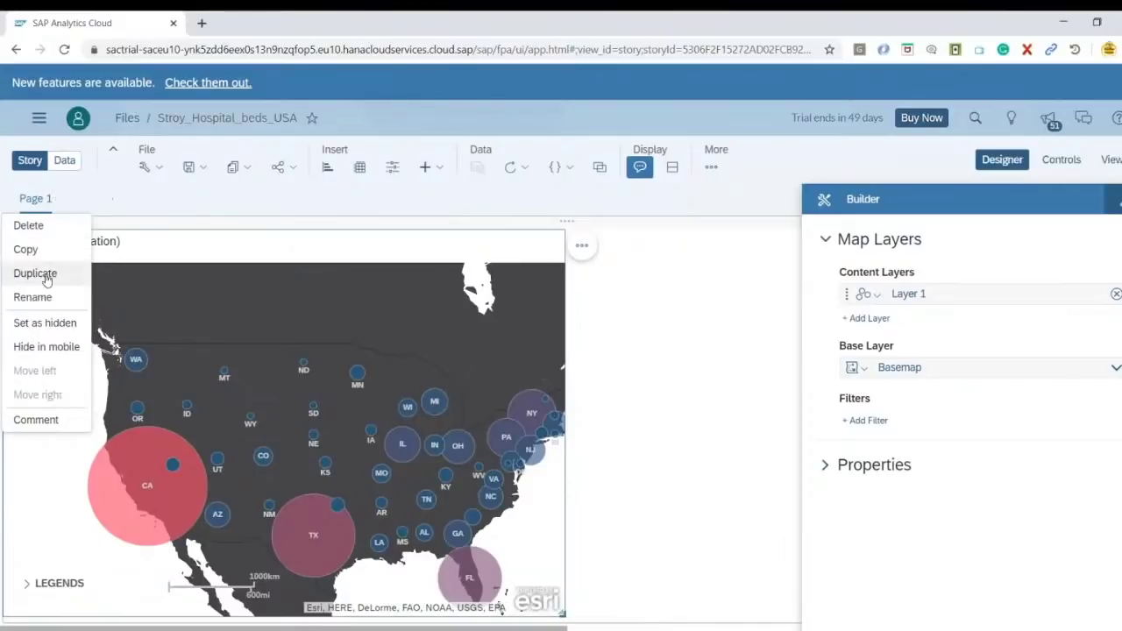
left_click(32, 299)
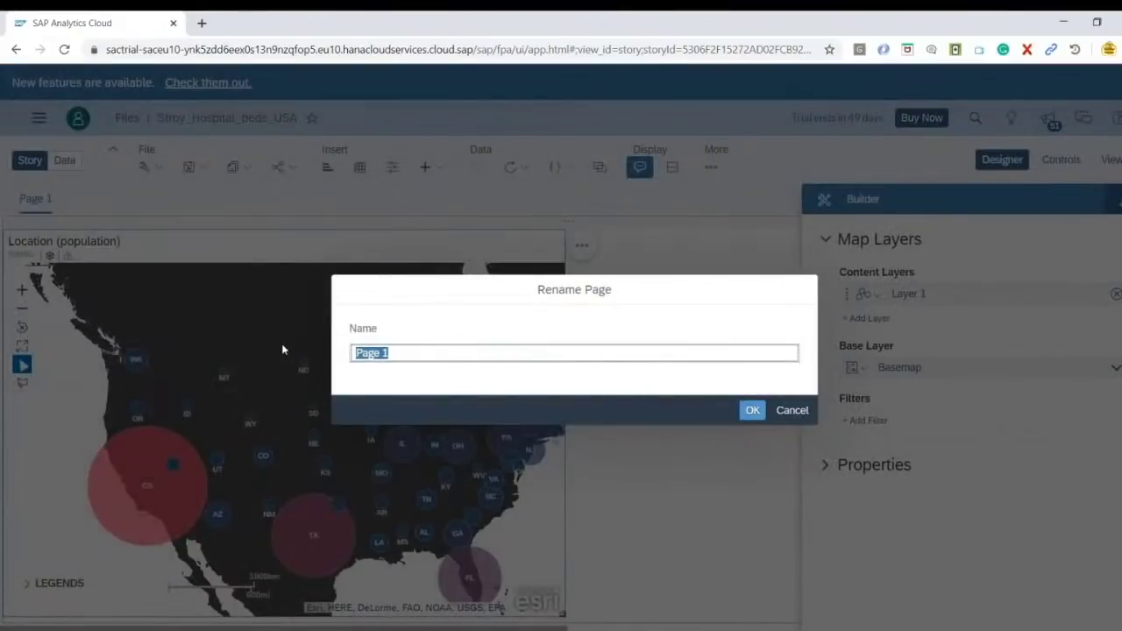
type("Beds Analysis")
left_click(753, 409)
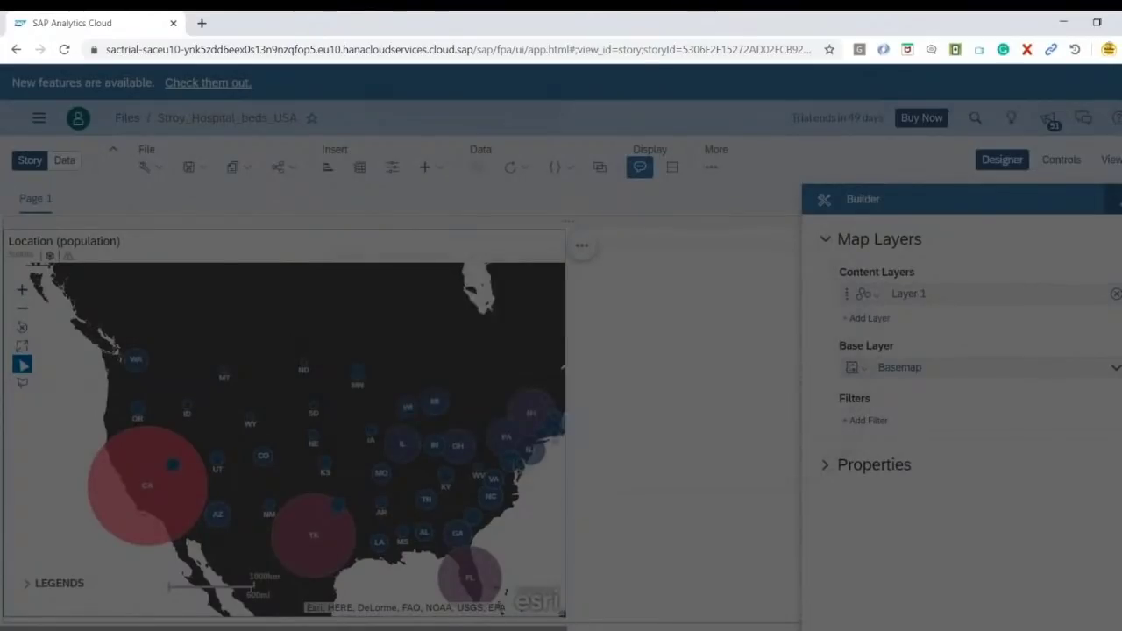
Insert a Bar/Column chart based on dataset_hospitals beside the geo map and enlarge its frame
left_click(652, 406)
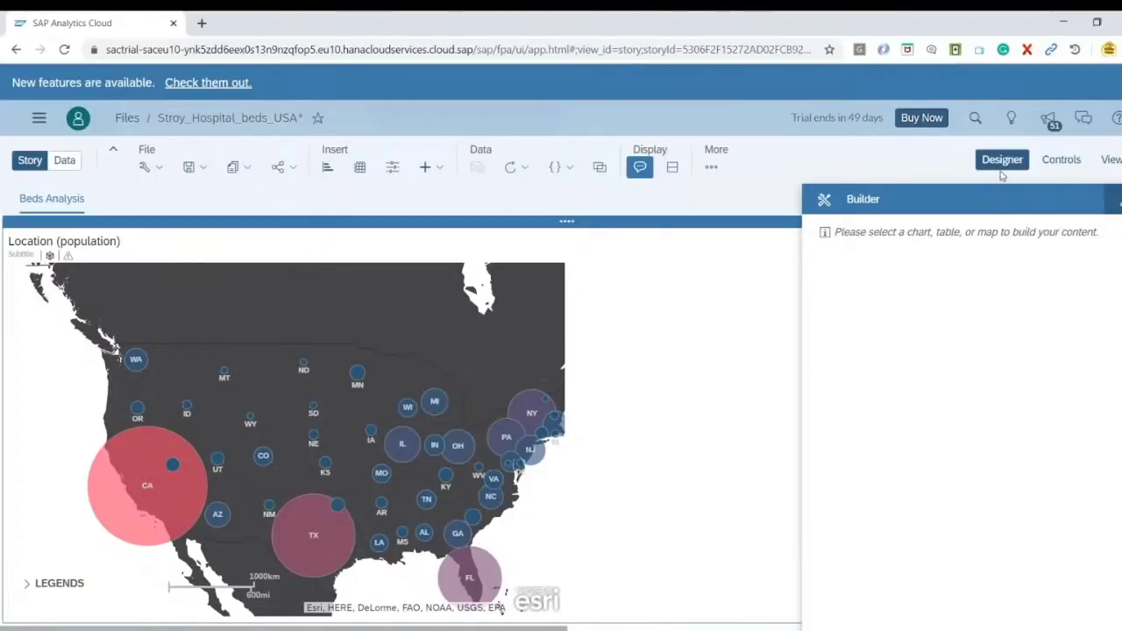
left_click(329, 168)
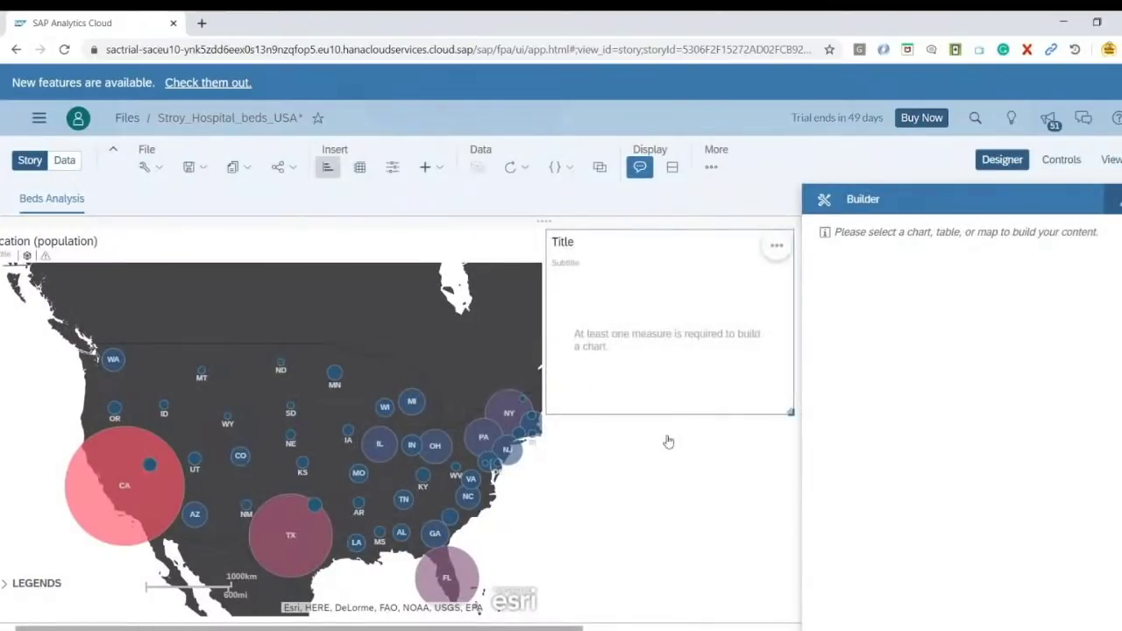
left_click_drag(790, 412, 831, 482)
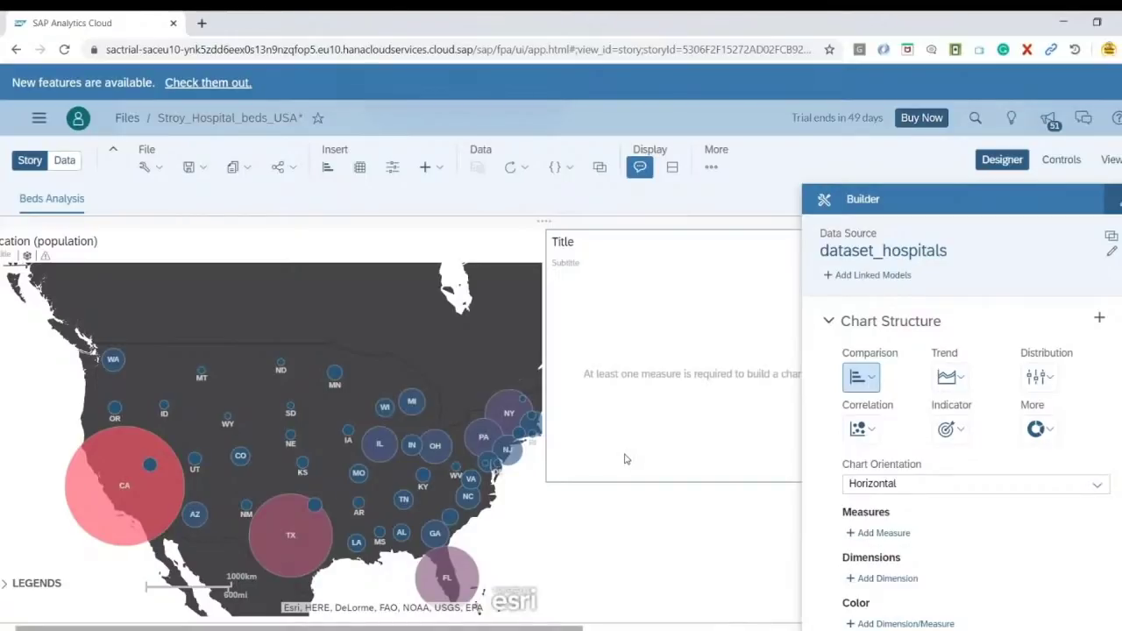
left_click_drag(574, 629, 734, 629)
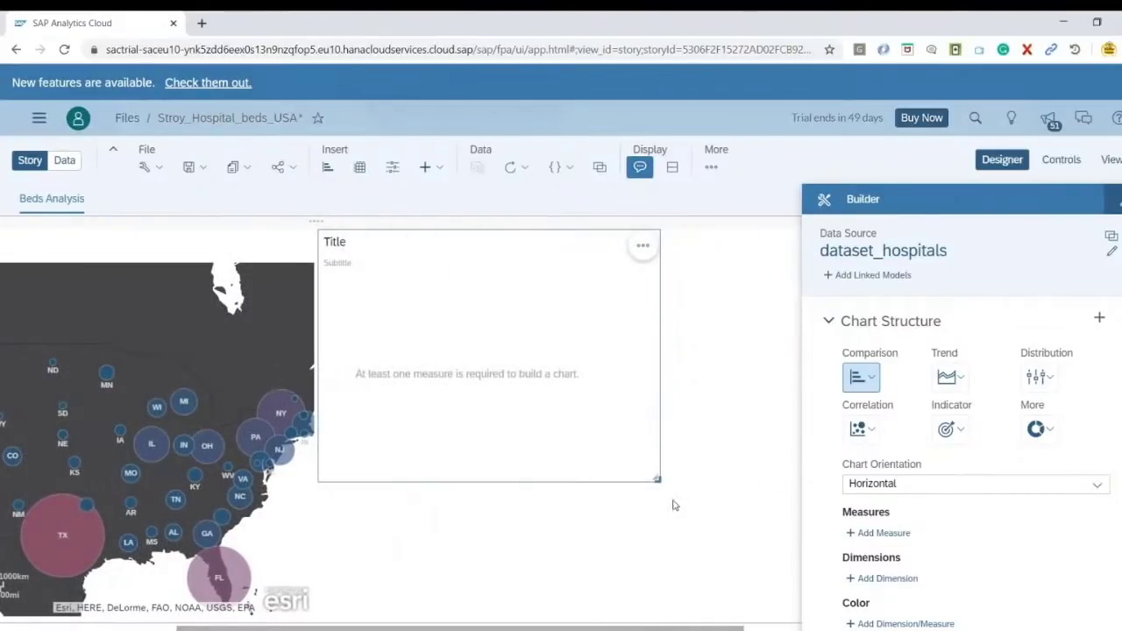
left_click_drag(662, 480, 738, 483)
left_click(864, 377)
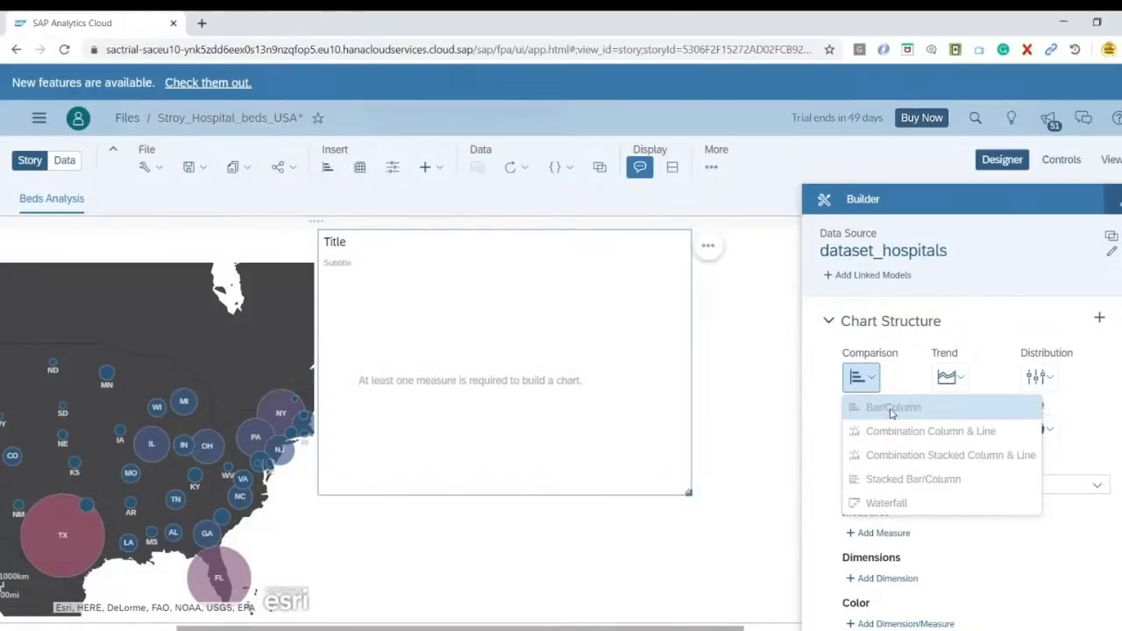
left_click(892, 409)
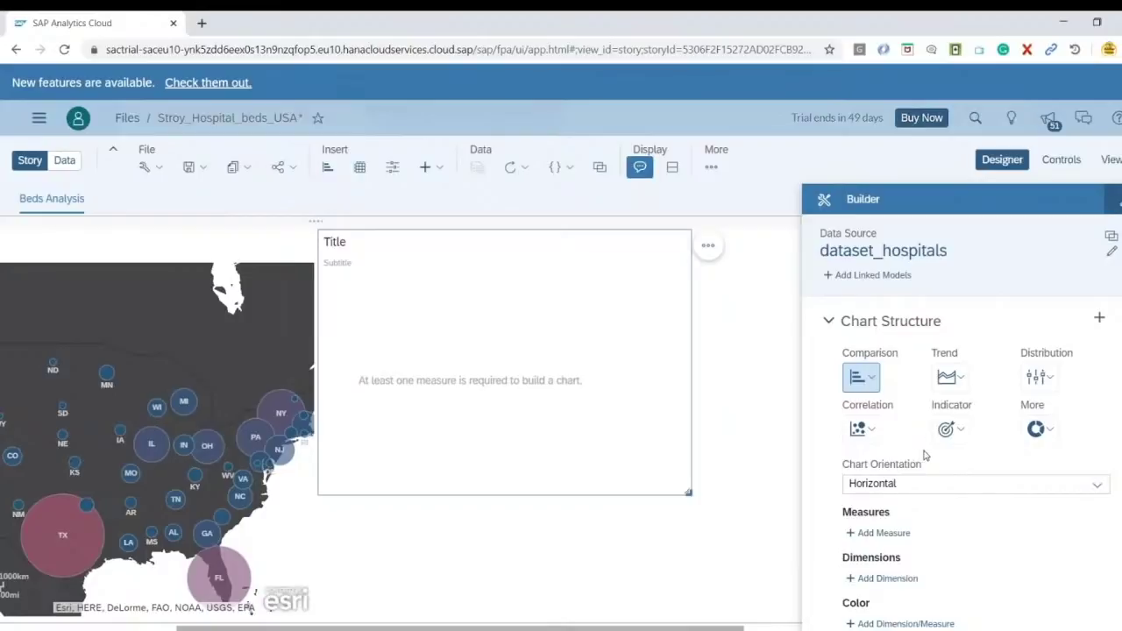
Start a new calculated measure for the chart and name it NoOfBeds
scroll(893, 399, "down", 3)
left_click(886, 384)
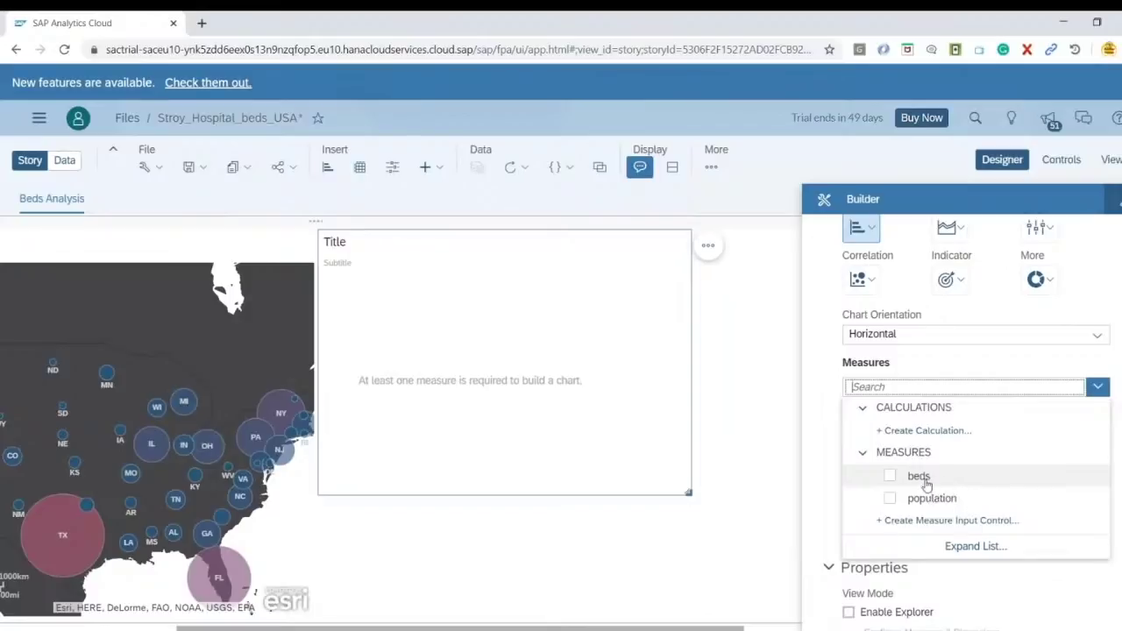
left_click(927, 432)
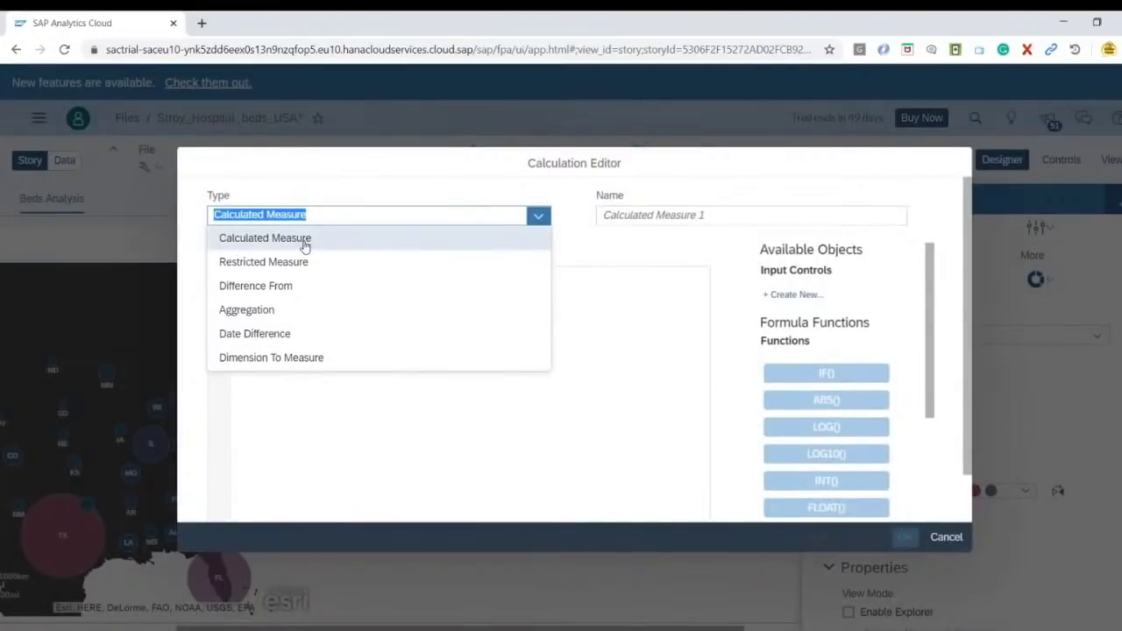
left_click(304, 240)
left_click(668, 214)
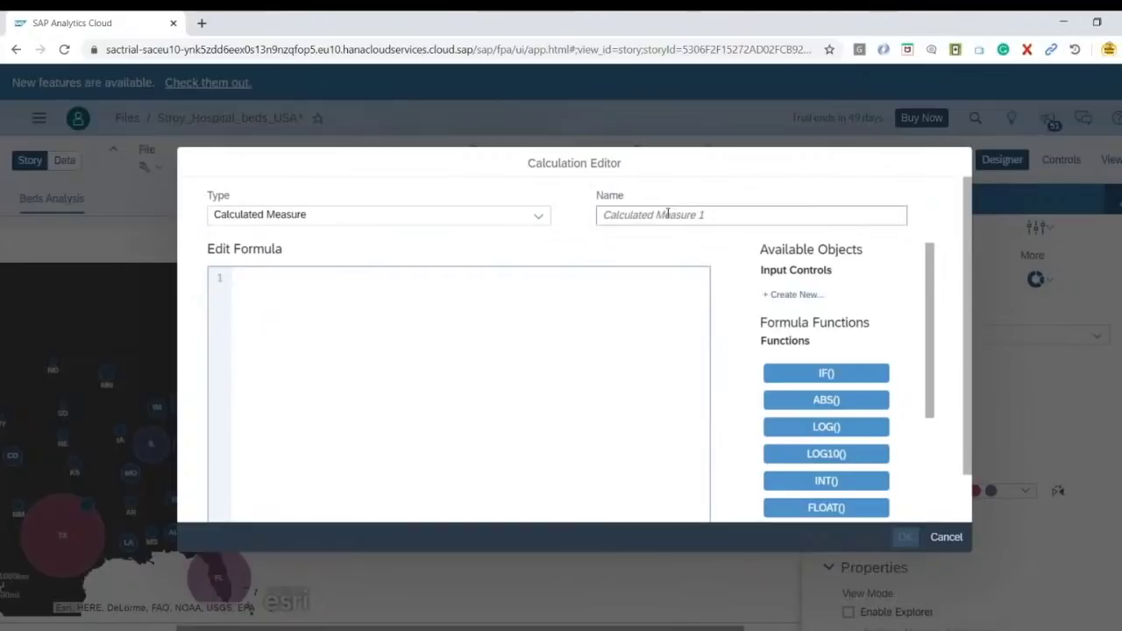
type("NoOfBeds")
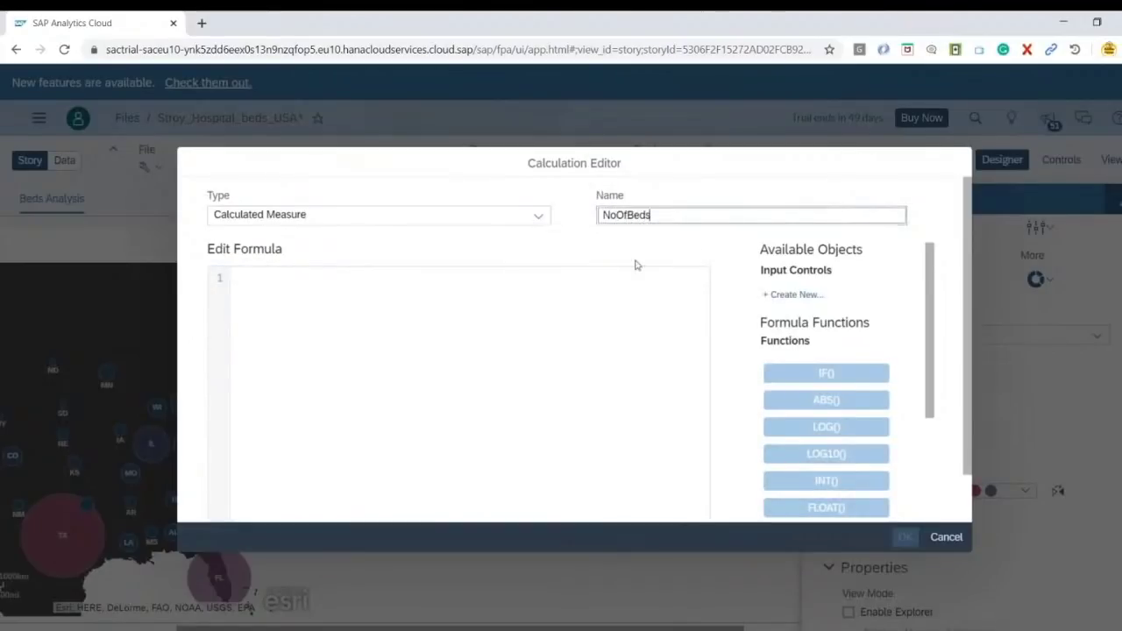
Define the NoOfBeds formula as ["dataset_hospitals":population] * ["dataset_hospitals":beds] / 1000
left_click(550, 309)
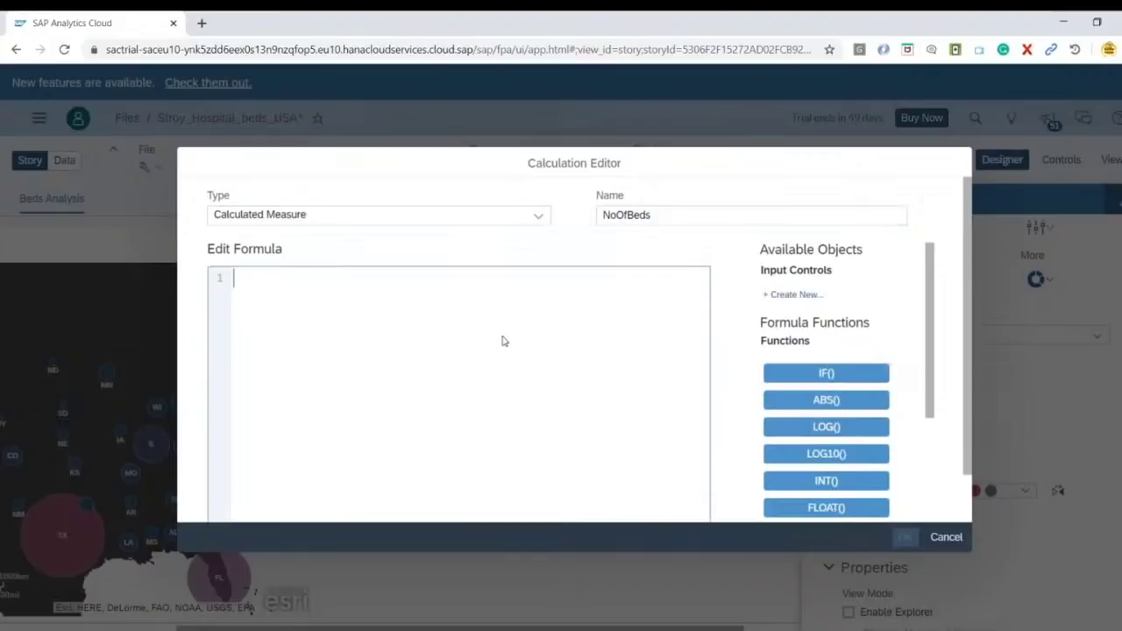
type("[")
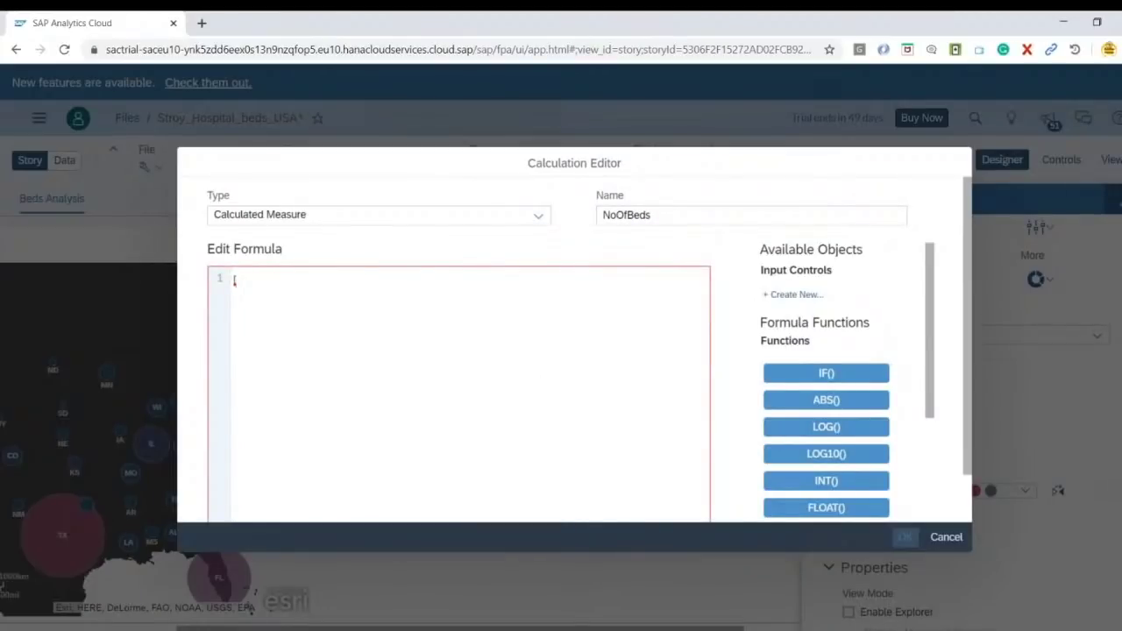
key("Down")
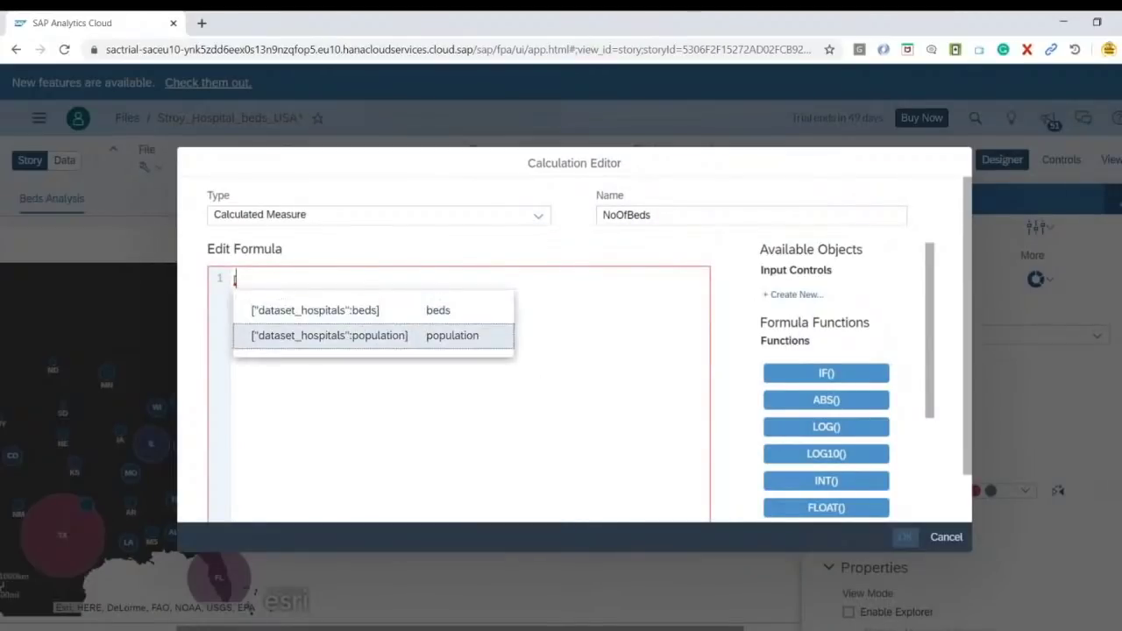
key("Return")
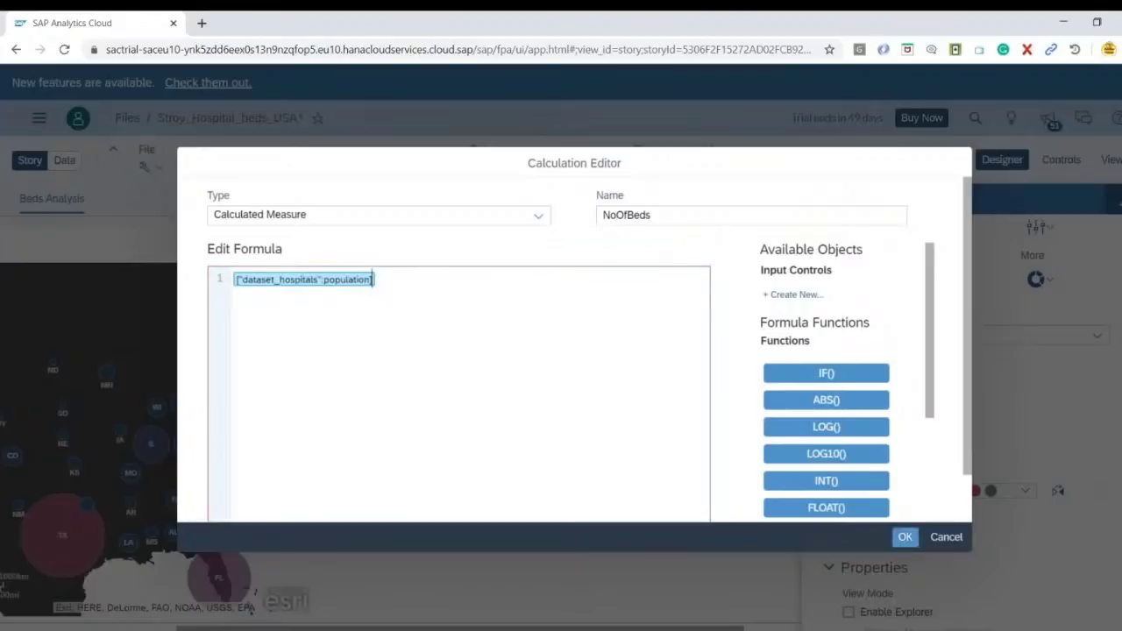
type("* [")
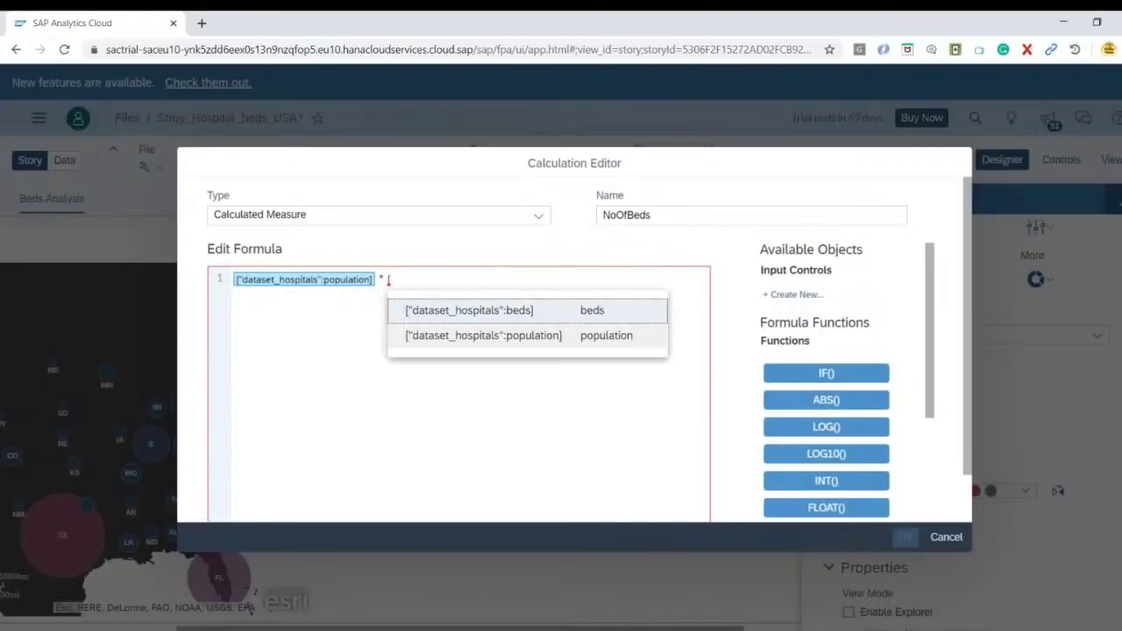
key("Return")
type("/ 1000")
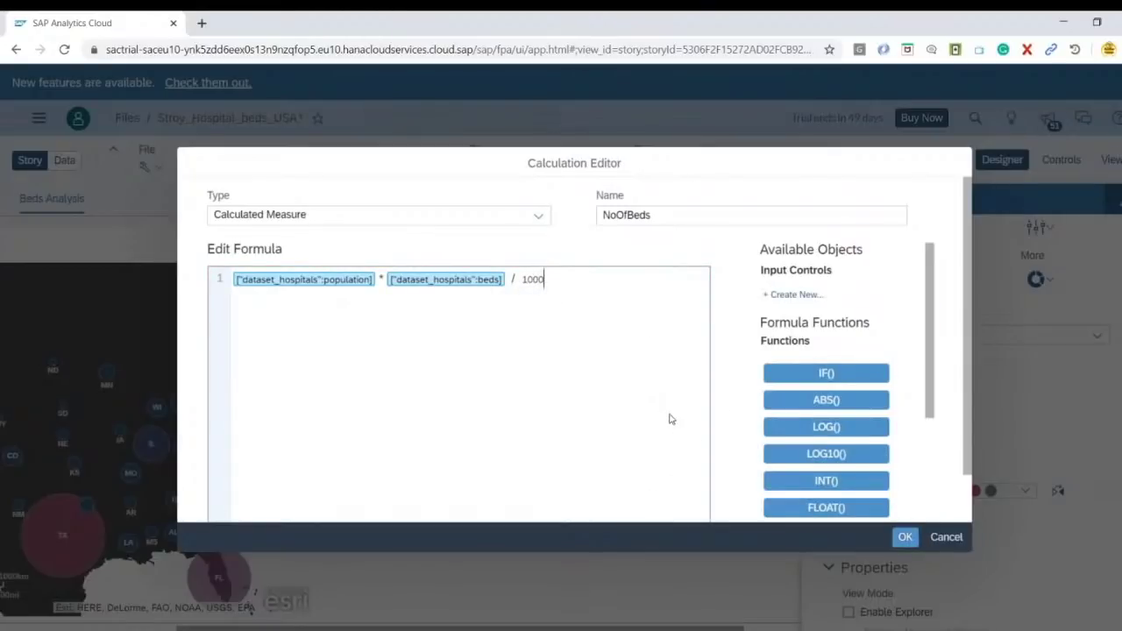
key("ctrl+minus")
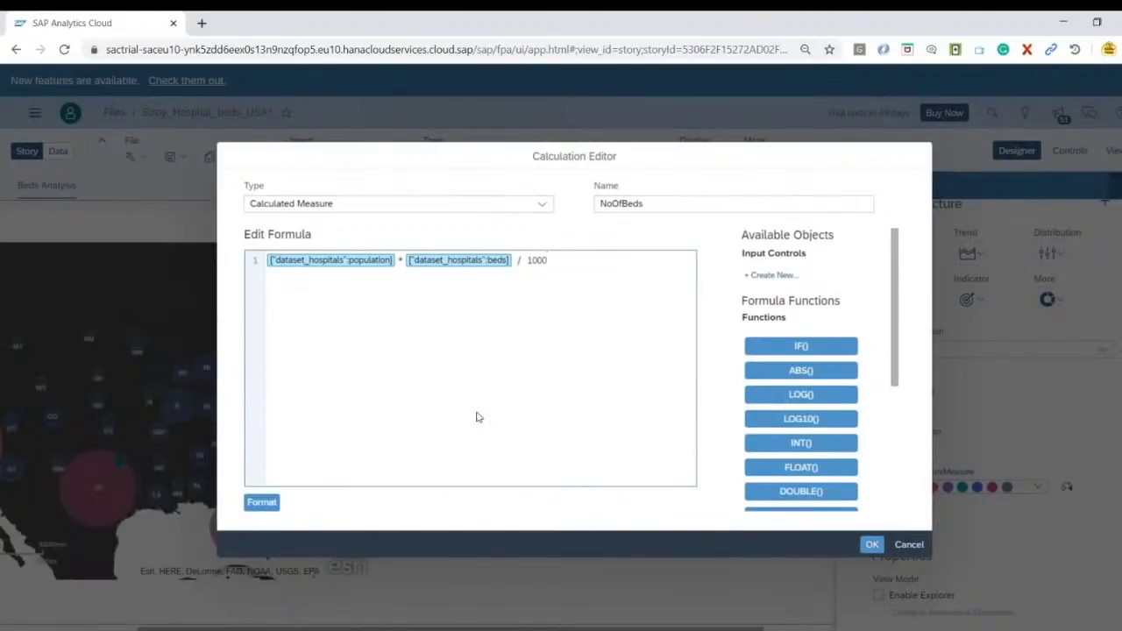
Keep the calculation type as Calculated Measure and confirm the NoOfBeds formula for the bar chart
left_click(543, 207)
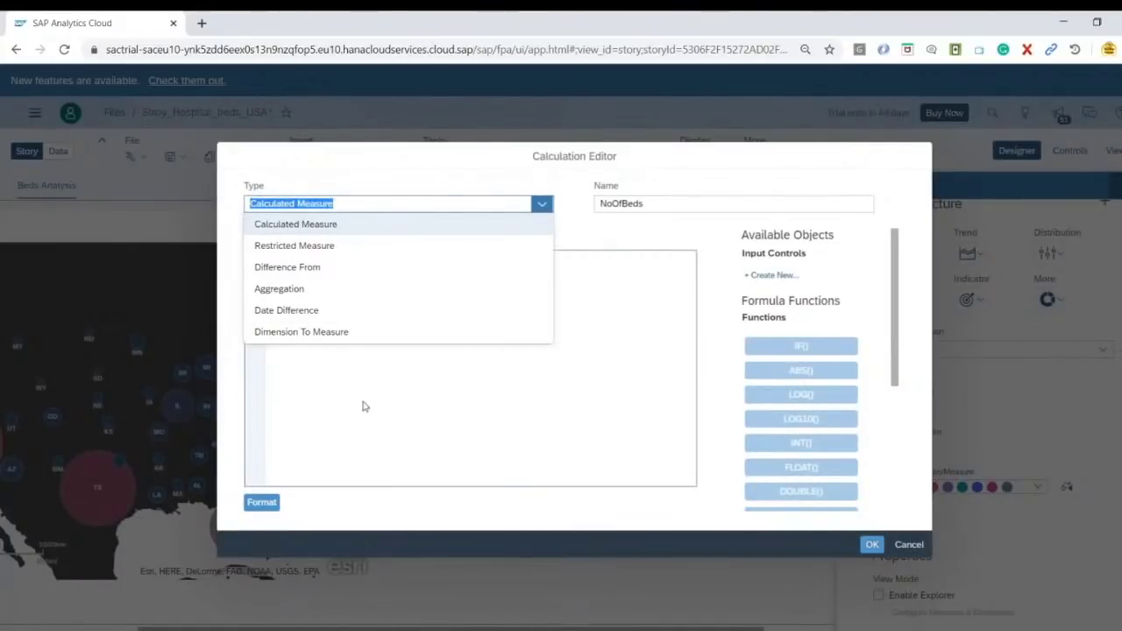
left_click(420, 432)
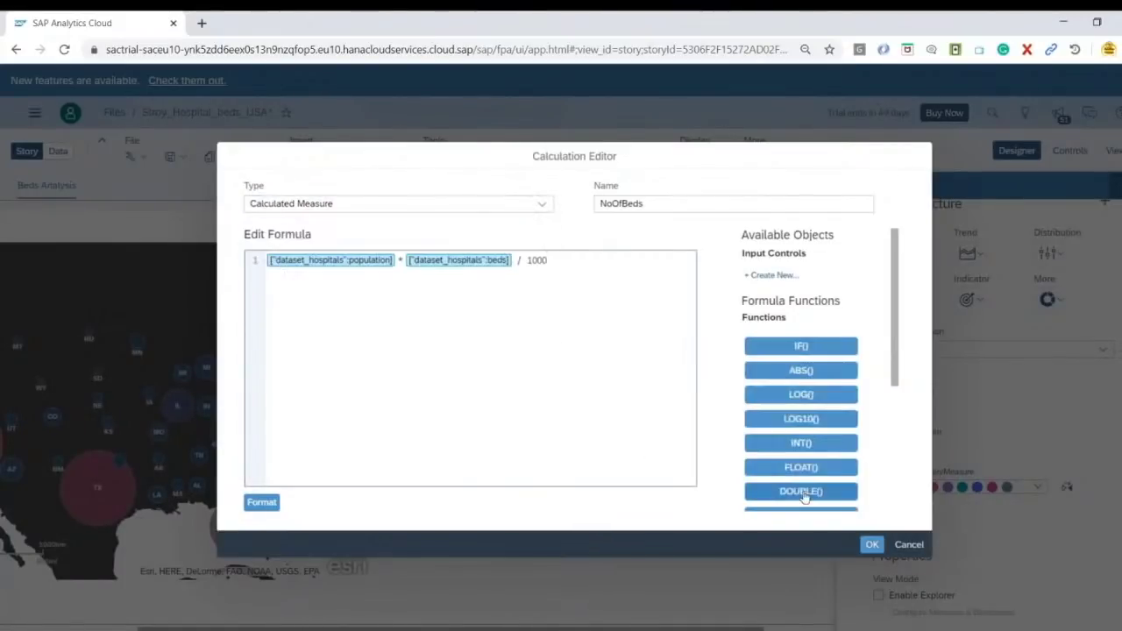
left_click(872, 546)
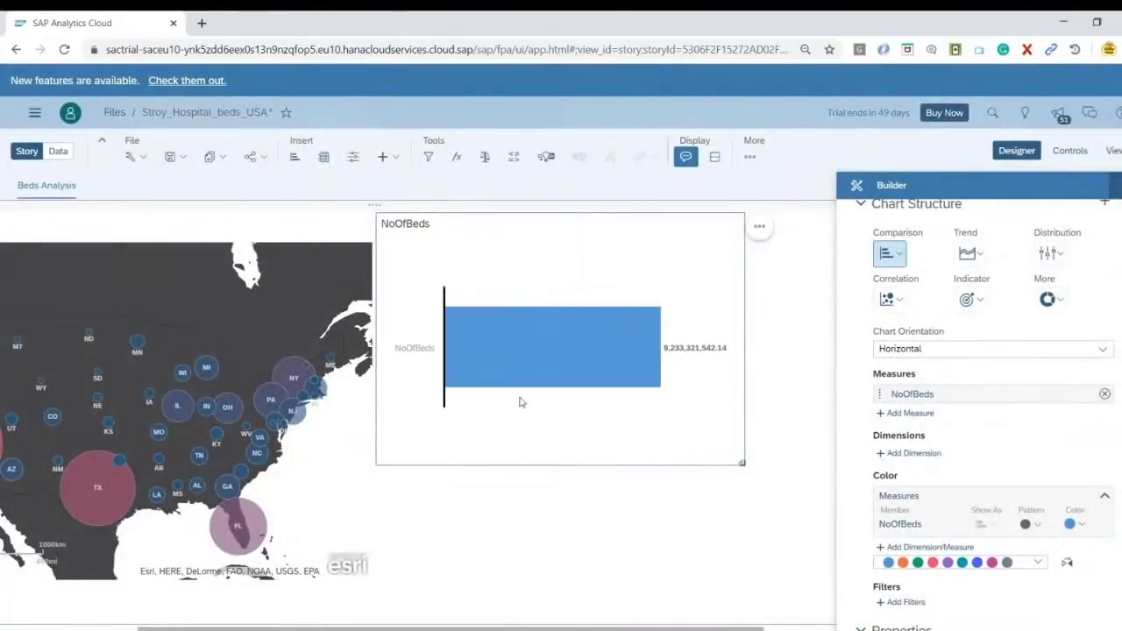
Add the county dimension to the NoOfBeds bar chart
mouse_move(688, 355)
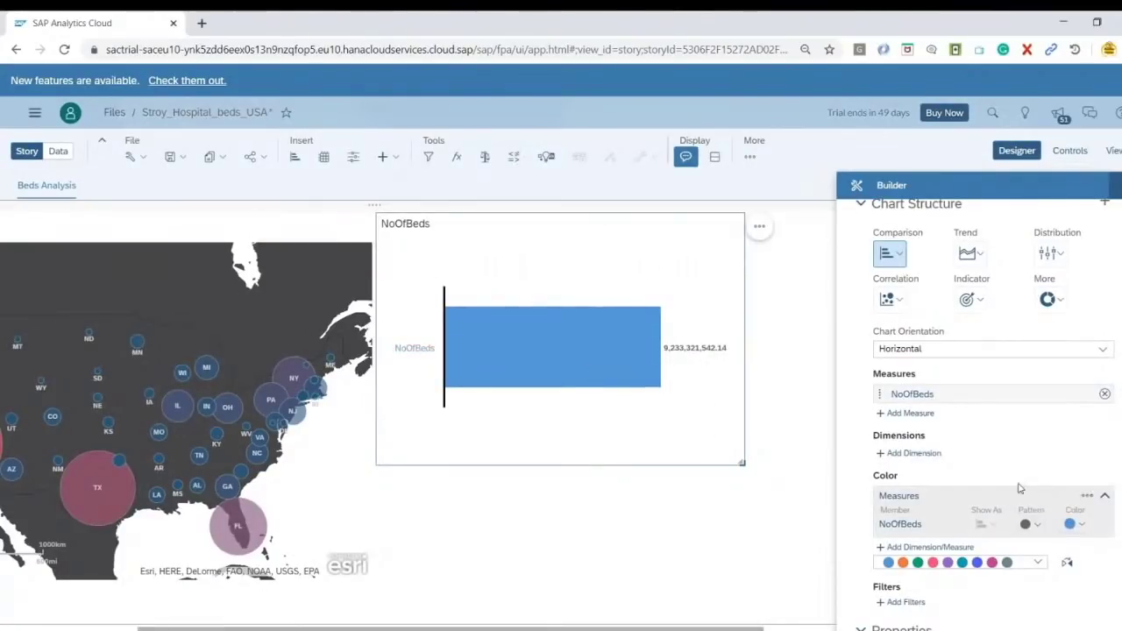
scroll(986, 458, "down", 1)
left_click(912, 378)
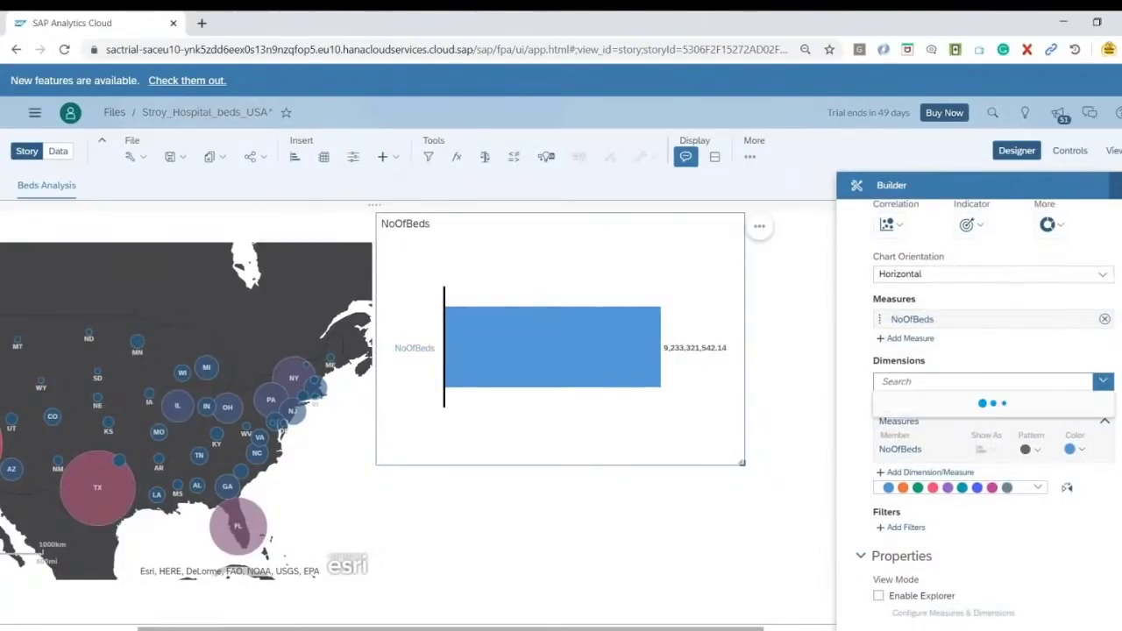
left_click(915, 481)
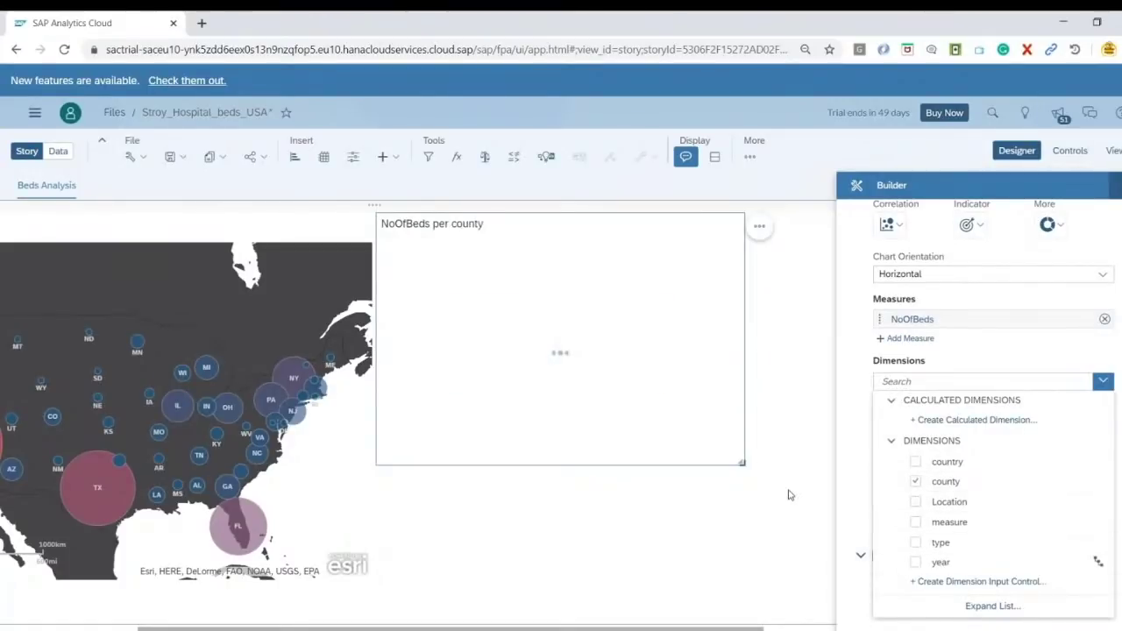
left_click(856, 531)
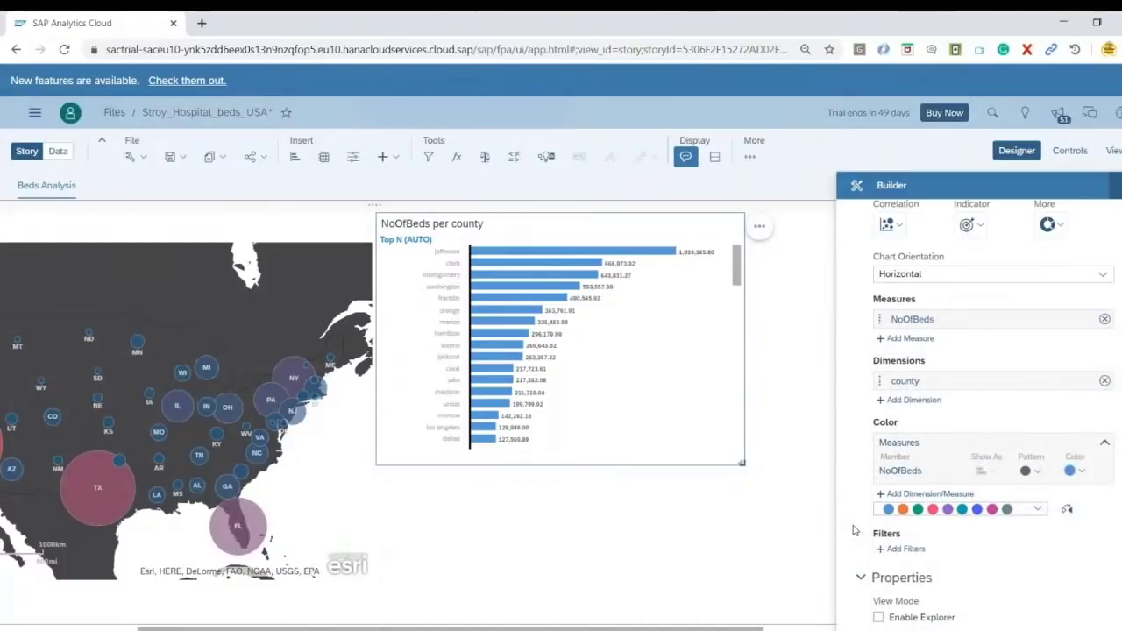
Change the colour of the NoOfBeds measure to orange in the county bar chart
left_click(1038, 510)
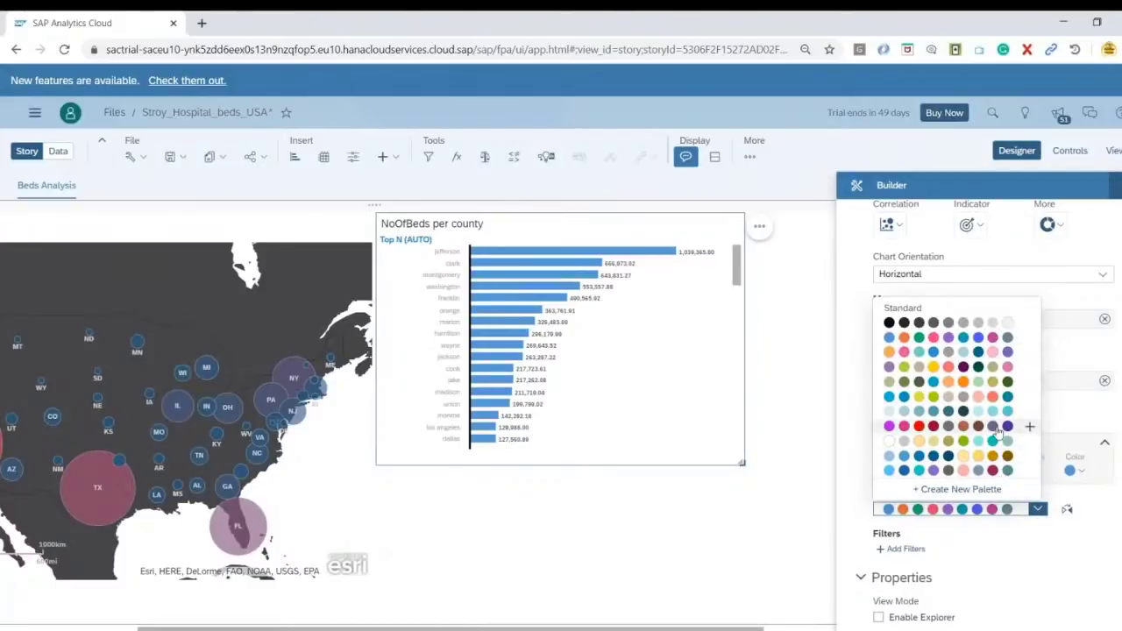
left_click(1087, 491)
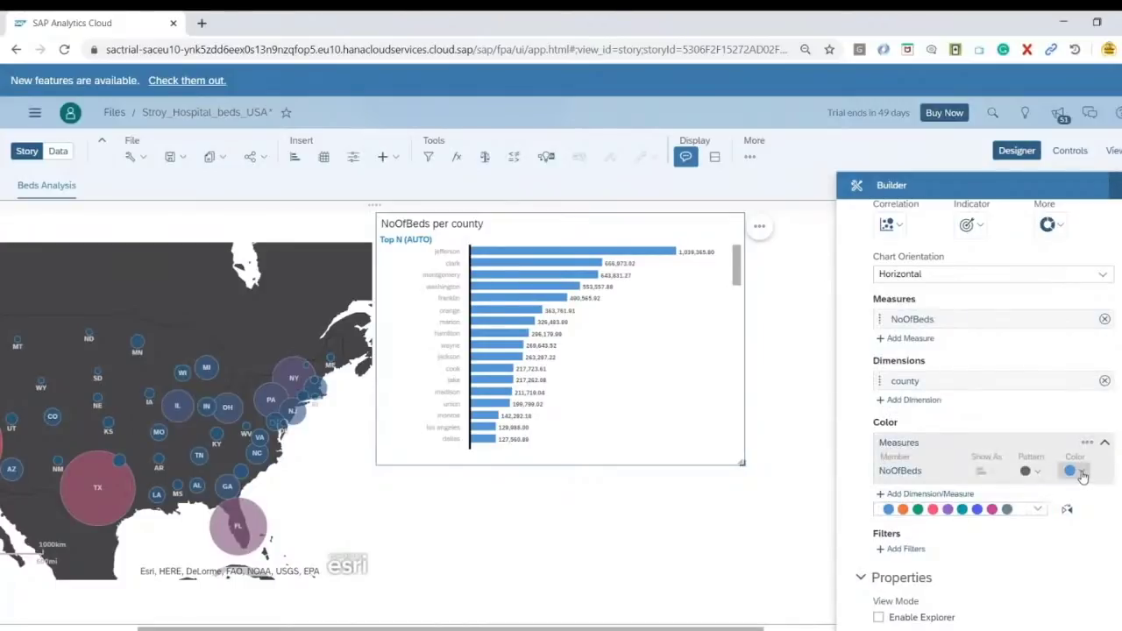
left_click(1081, 472)
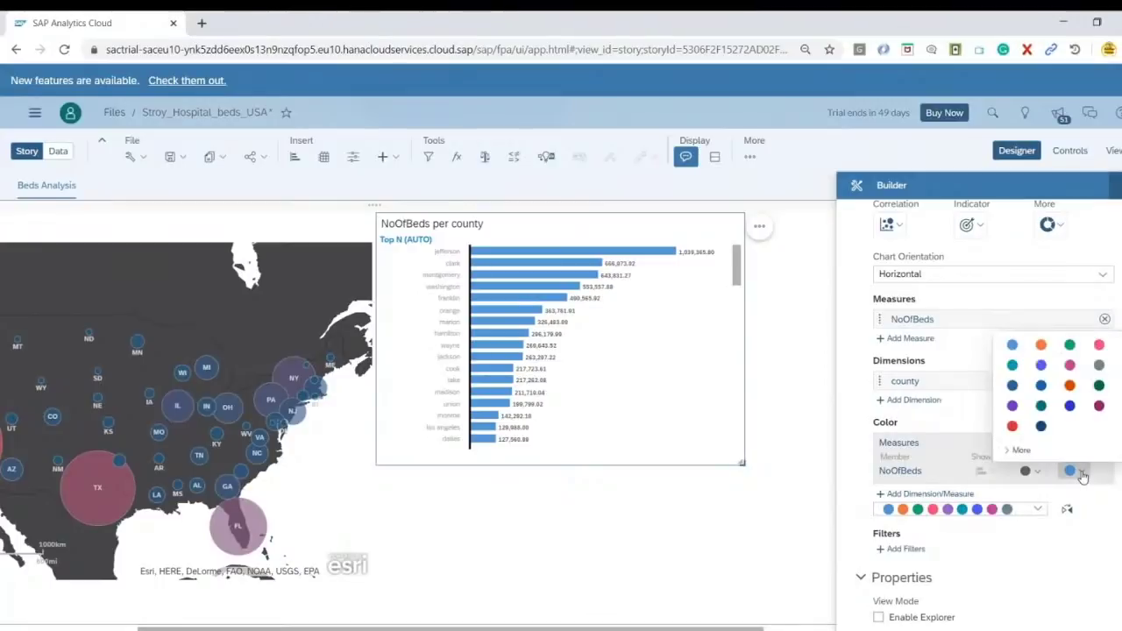
left_click(1041, 346)
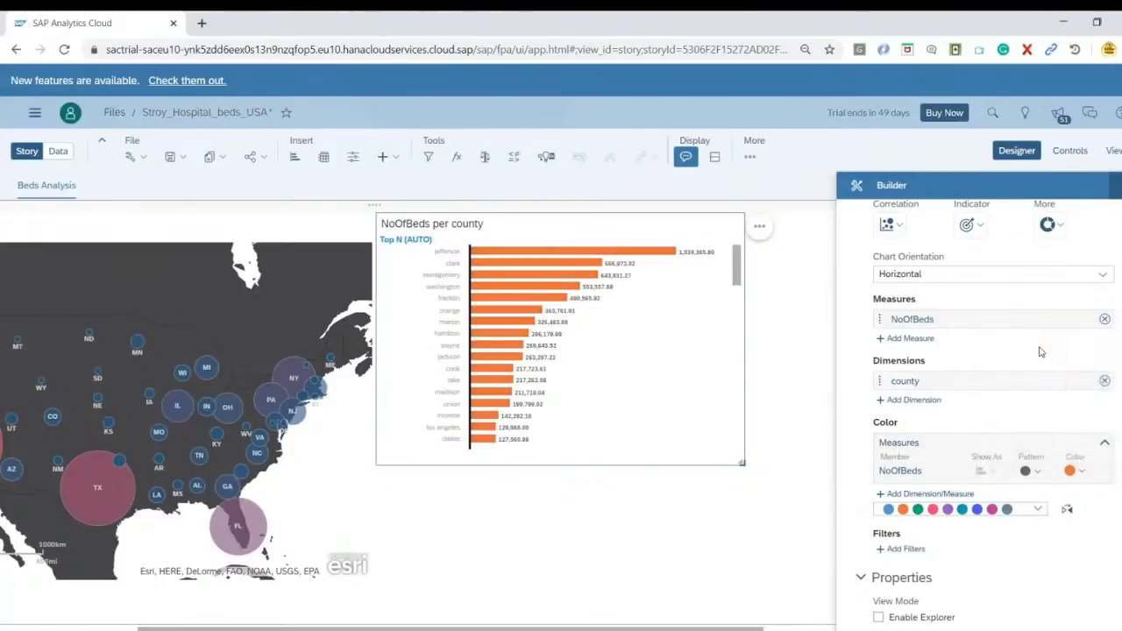
left_click(812, 488)
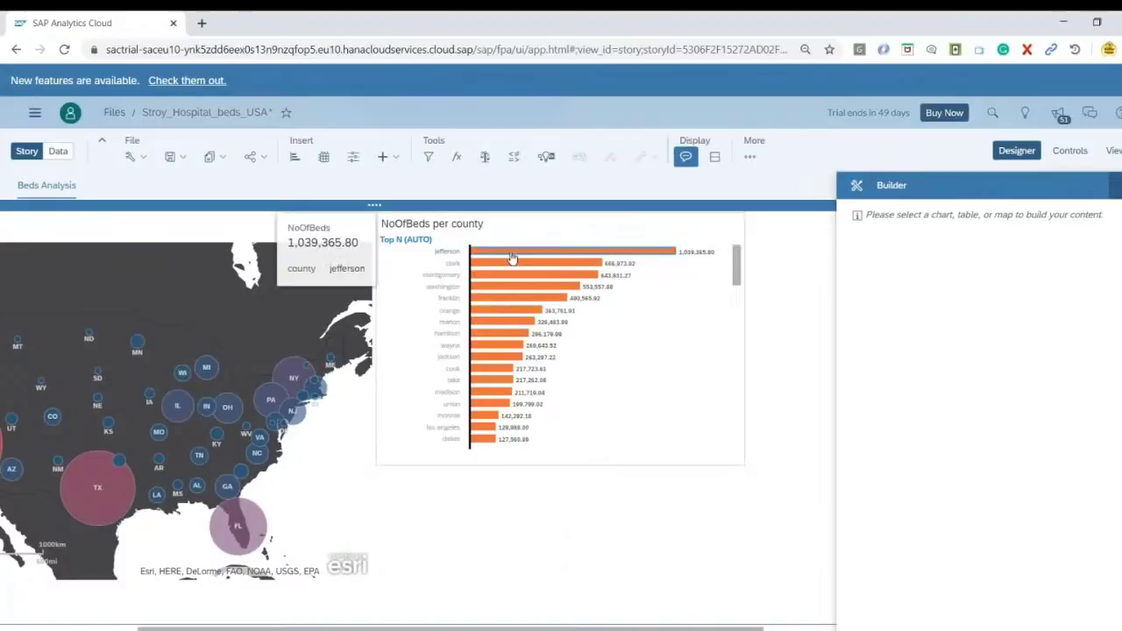
Insert a Pie chart below the county bar chart with NoOfBeds as its measure
mouse_move(538, 256)
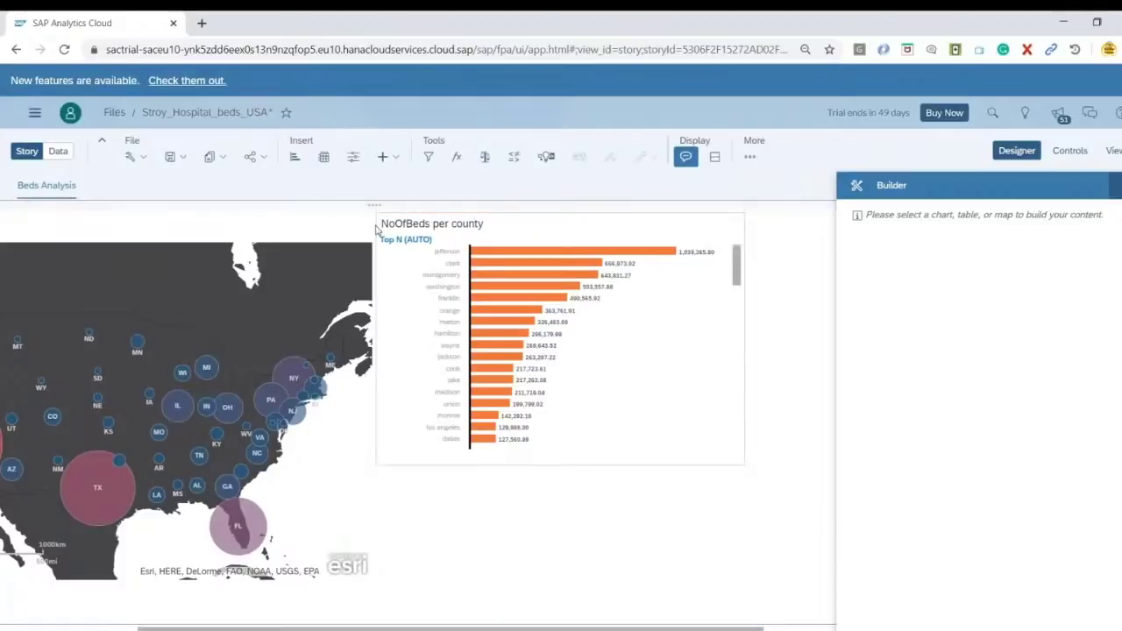
left_click(292, 159)
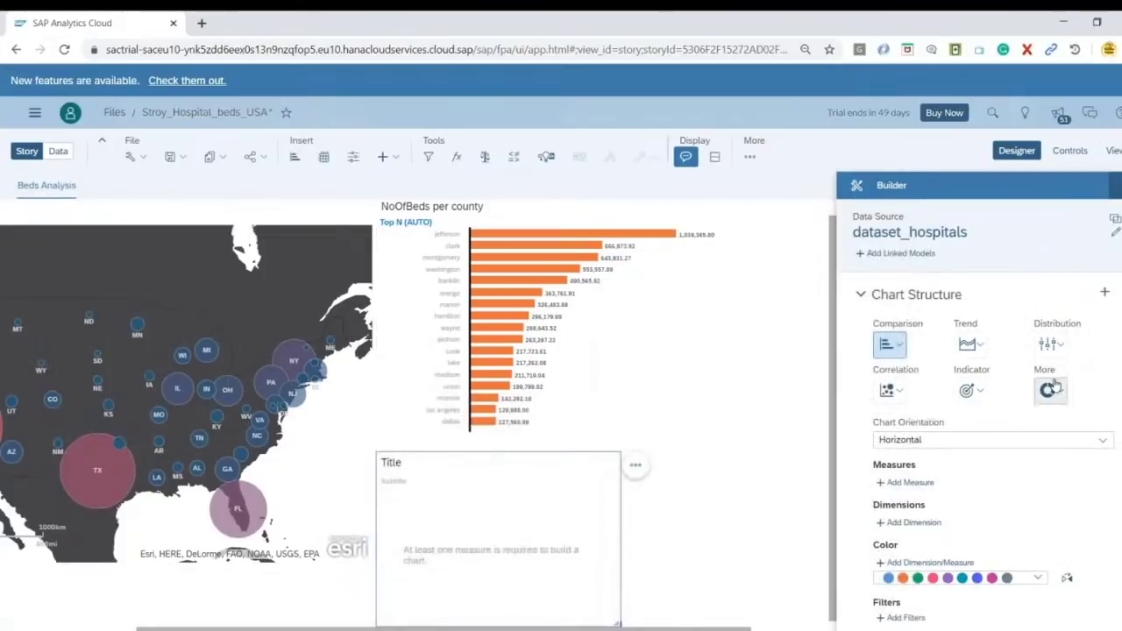
mouse_move(1058, 395)
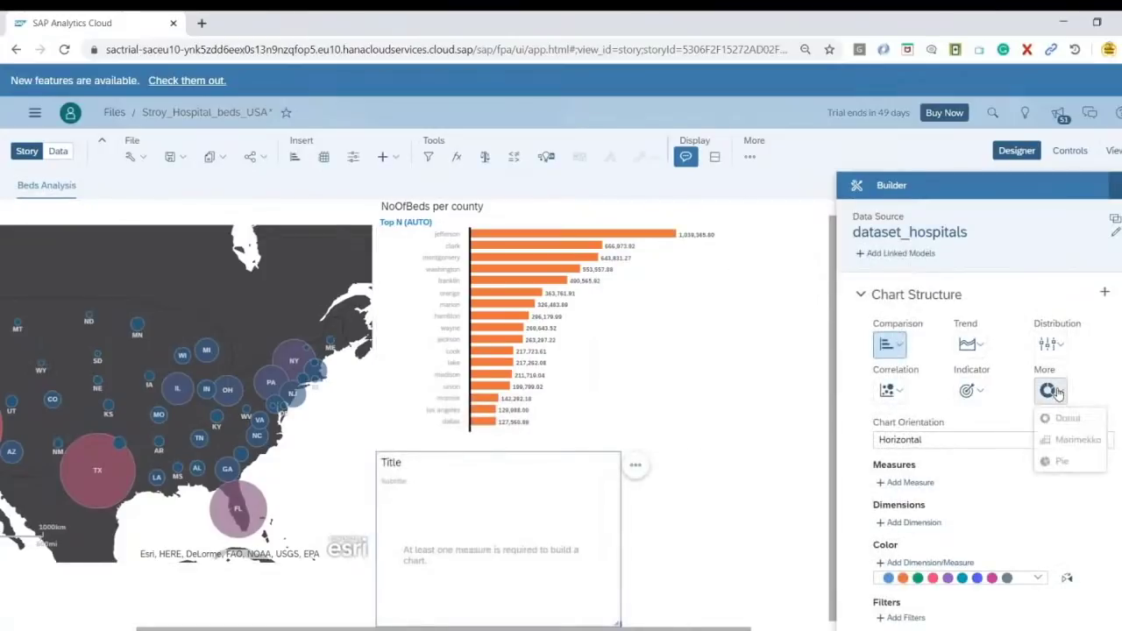
left_click(1062, 461)
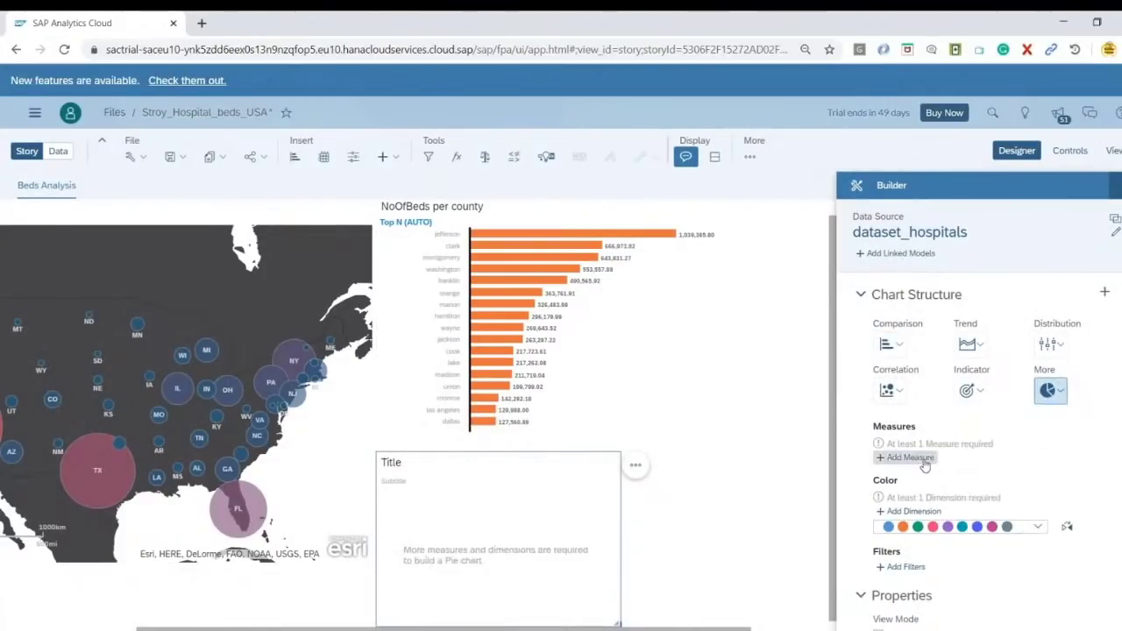
left_click(923, 462)
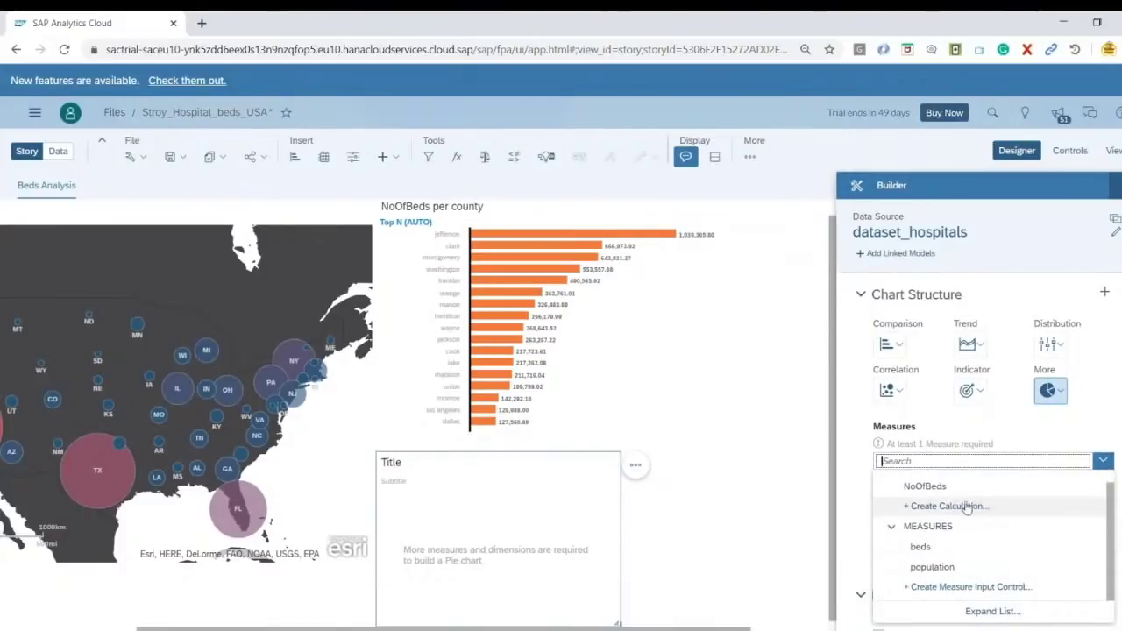
left_click(937, 493)
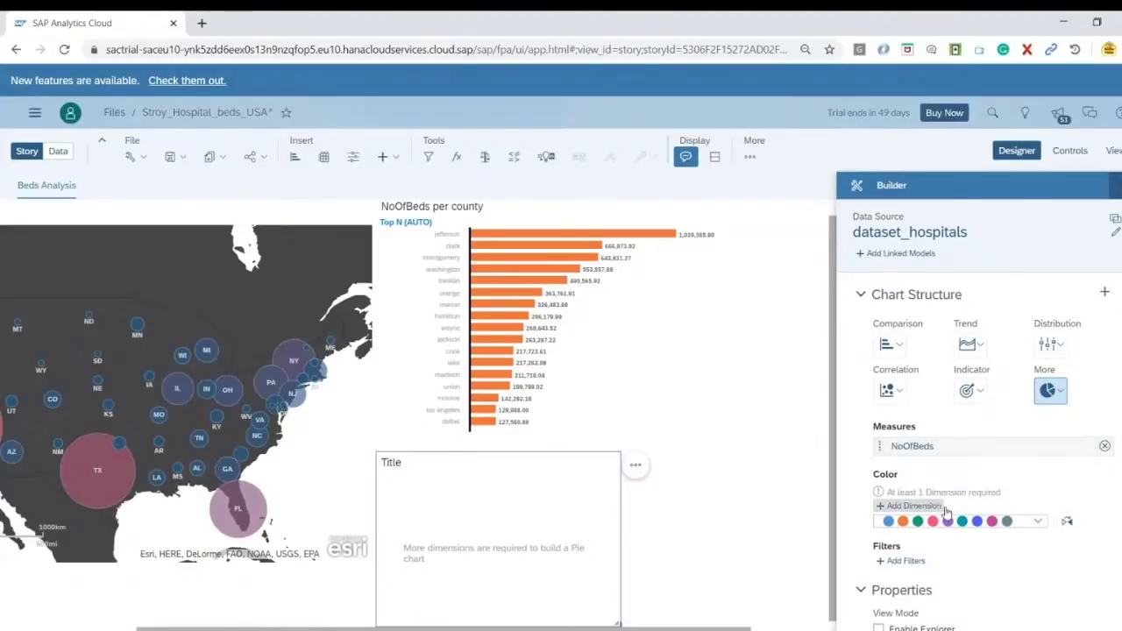
Add the type dimension as the colour breakdown of the NoOfBeds pie chart
scroll(1043, 498, "down", 1)
scroll(1044, 498, "down", 2)
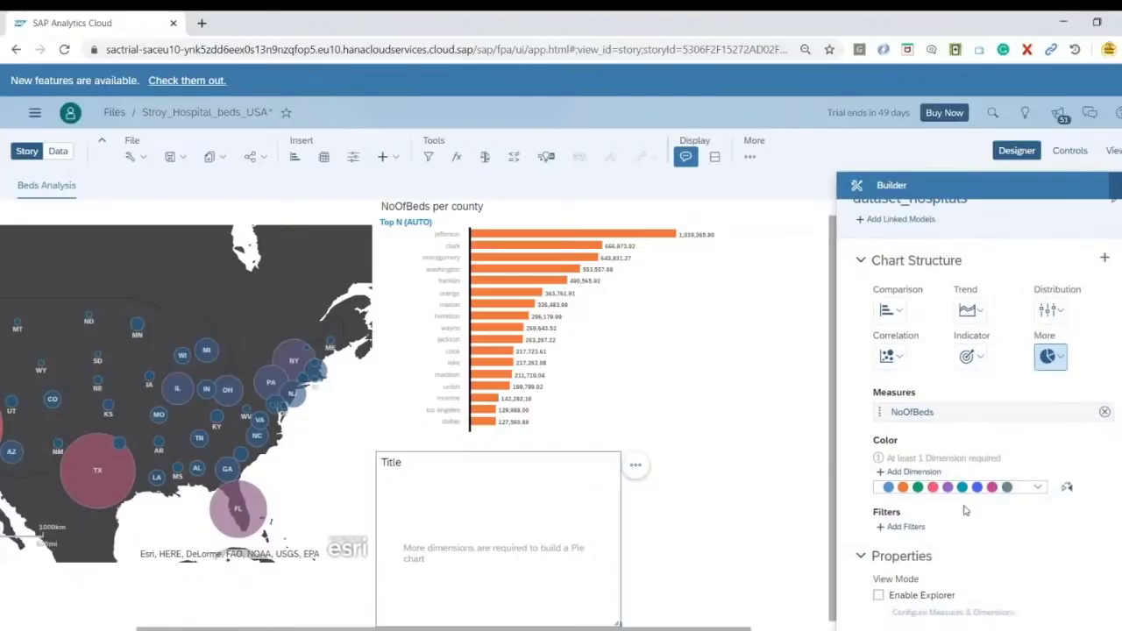
left_click(911, 467)
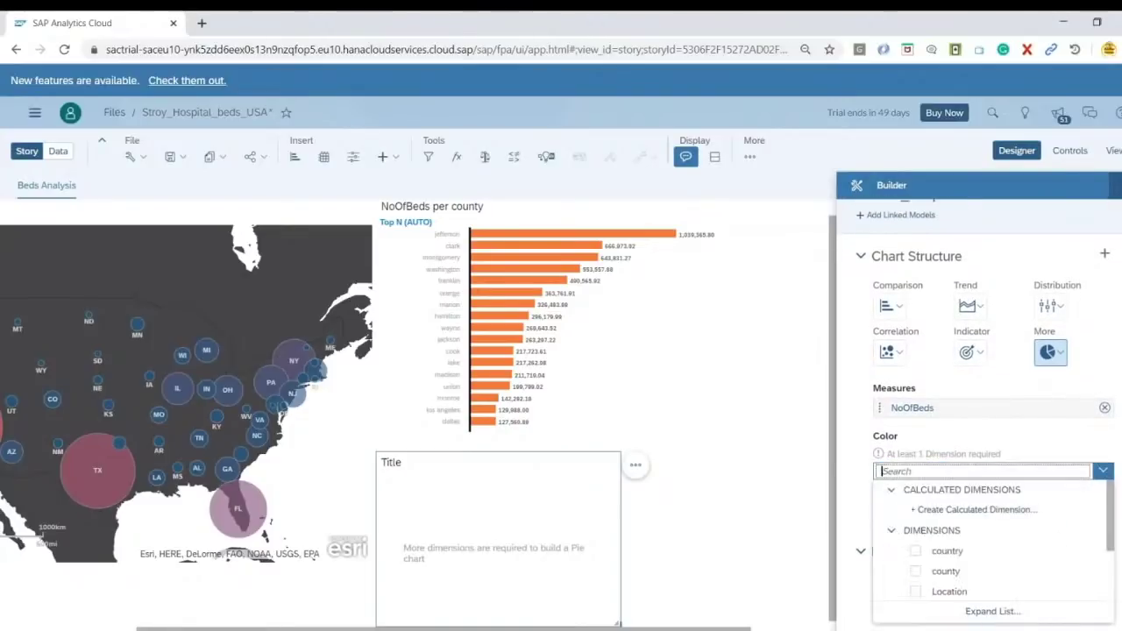
scroll(989, 572, "down", 2)
left_click(916, 556)
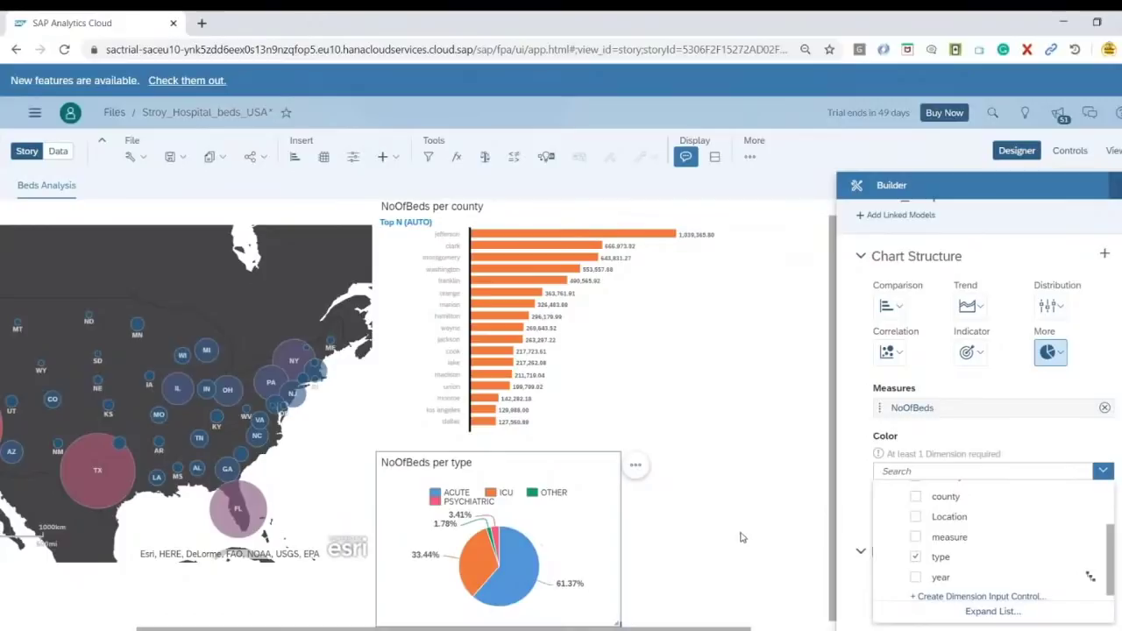
left_click(618, 625)
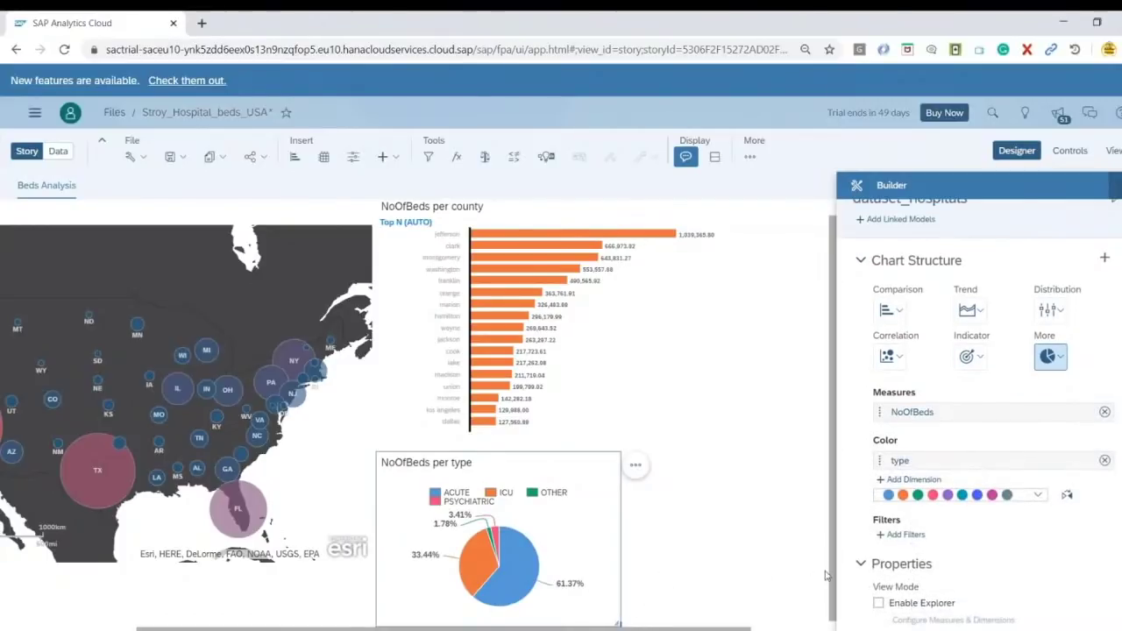
Enlarge the pie chart's frame so it matches the width of the bar chart above it
left_click_drag(618, 625, 747, 617)
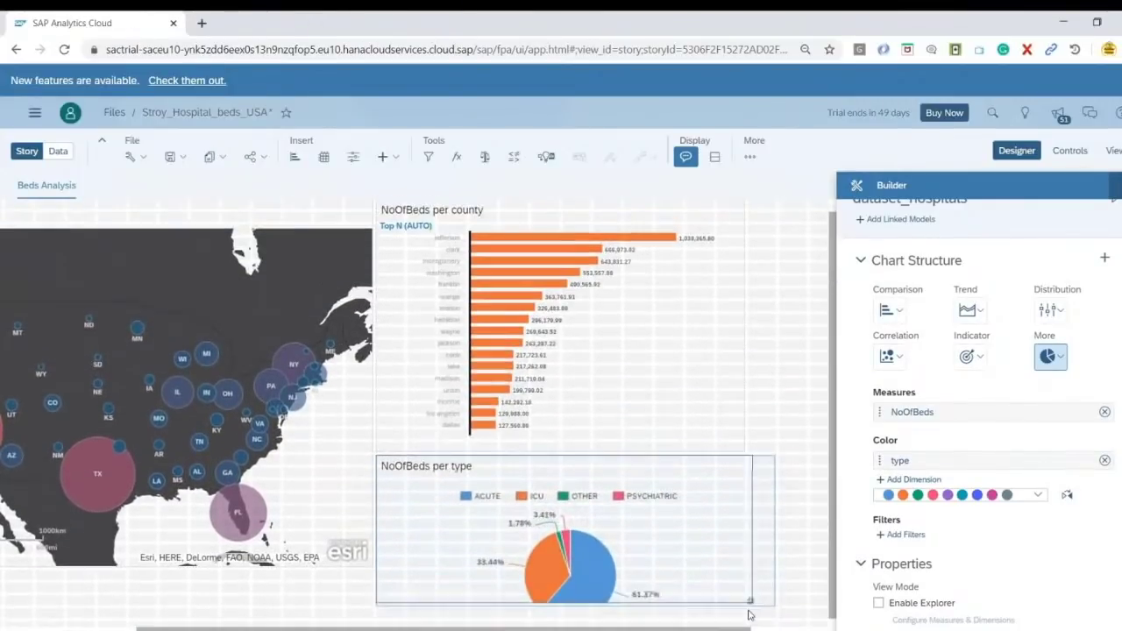
scroll(760, 579, "down", 1)
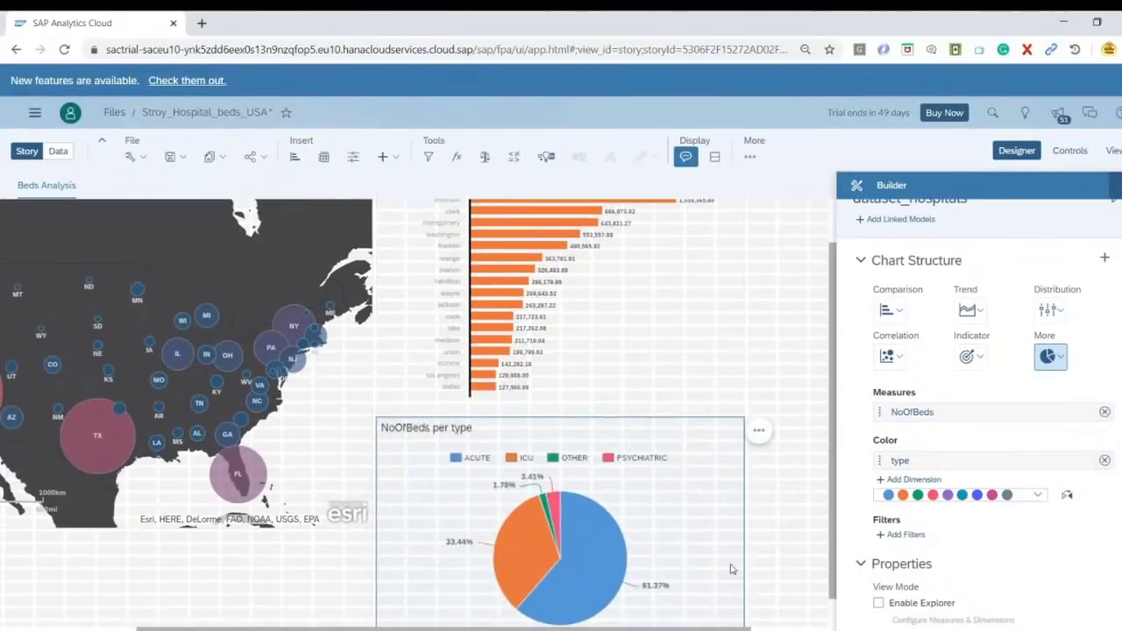
left_click(772, 549)
Extend the geo map's frame downward until it lines up with the lower edge of the pie chart
left_click(171, 528)
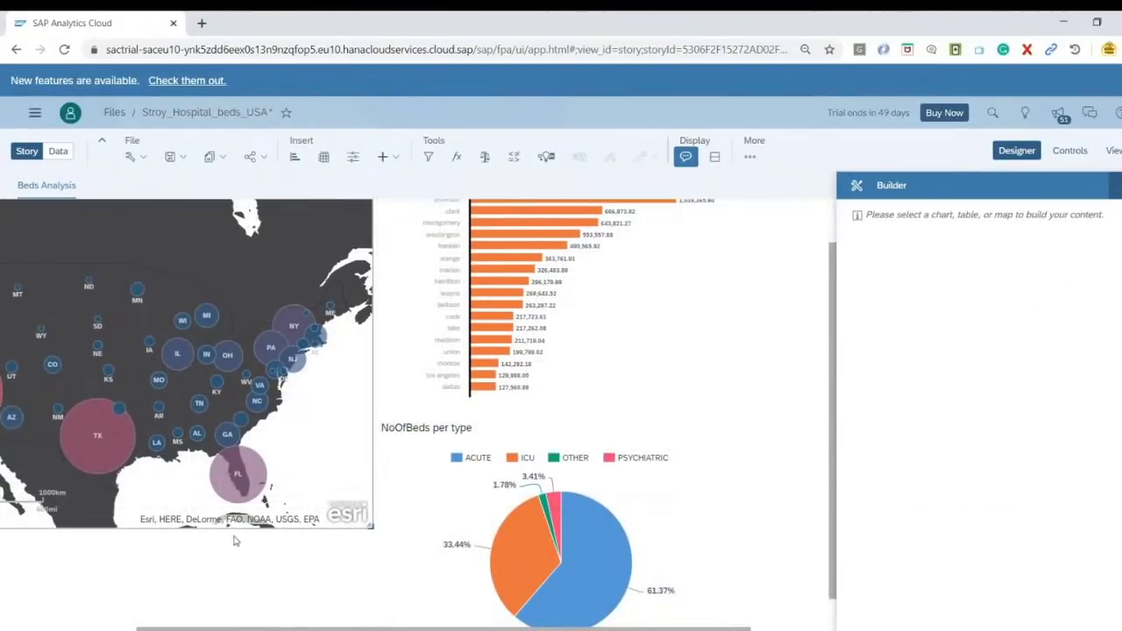
left_click_drag(373, 528, 371, 628)
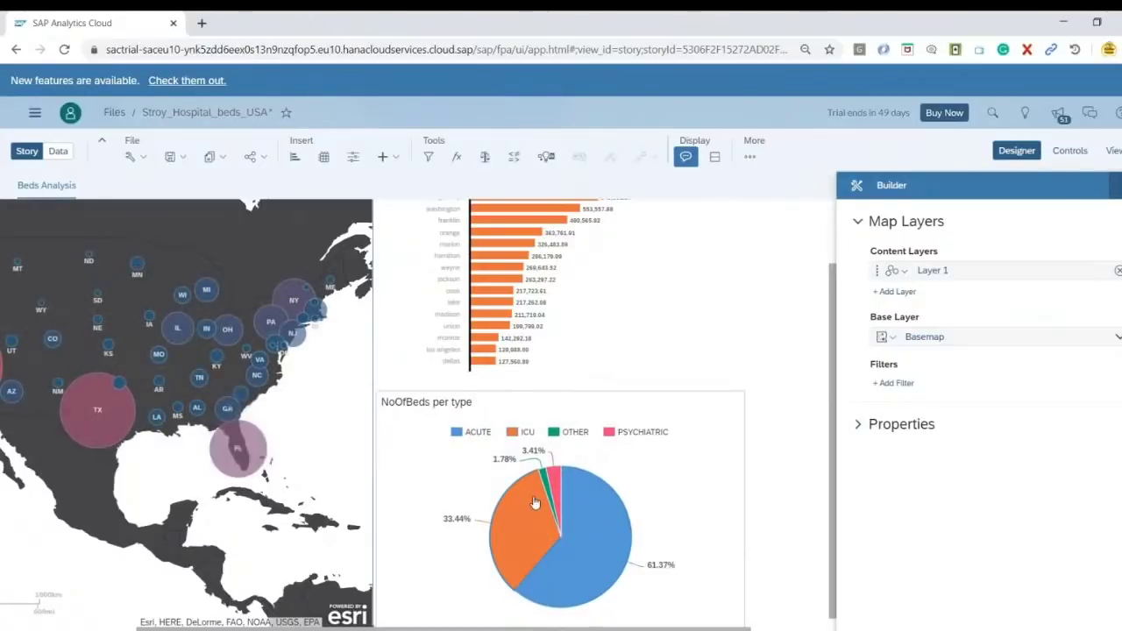
mouse_move(595, 485)
scroll(593, 482, "up", 2)
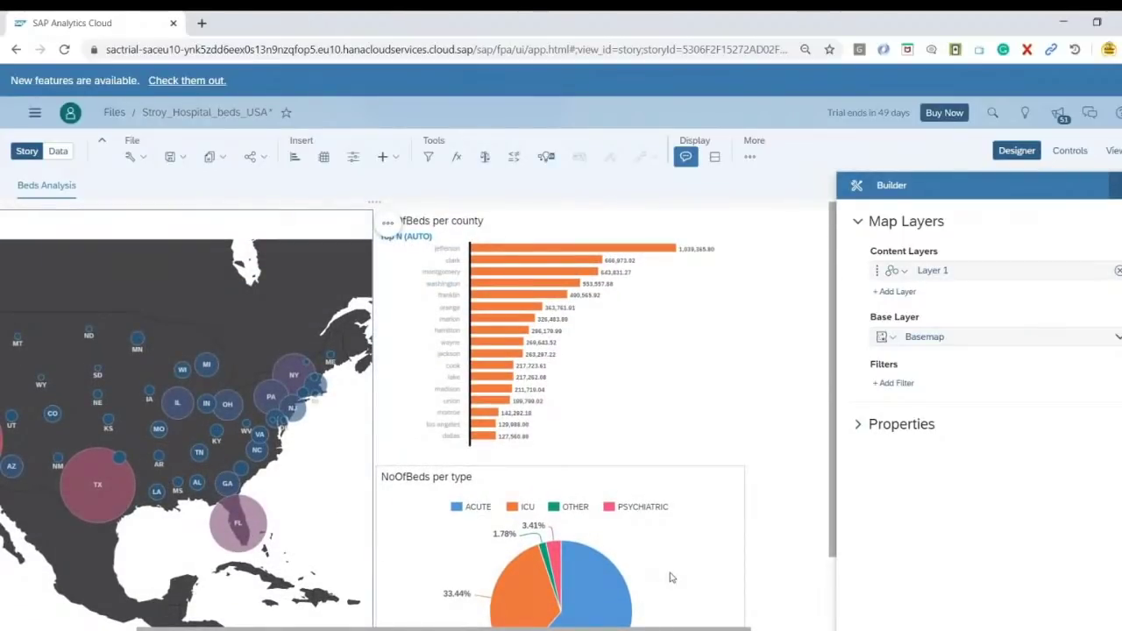
scroll(721, 465, "down", 2)
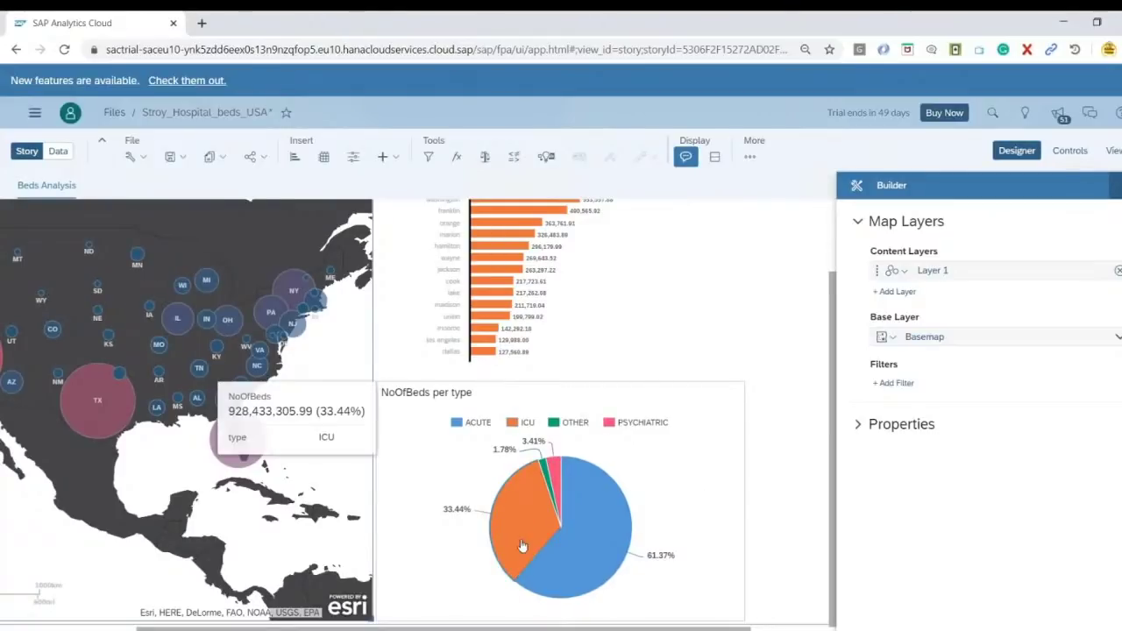
mouse_move(607, 539)
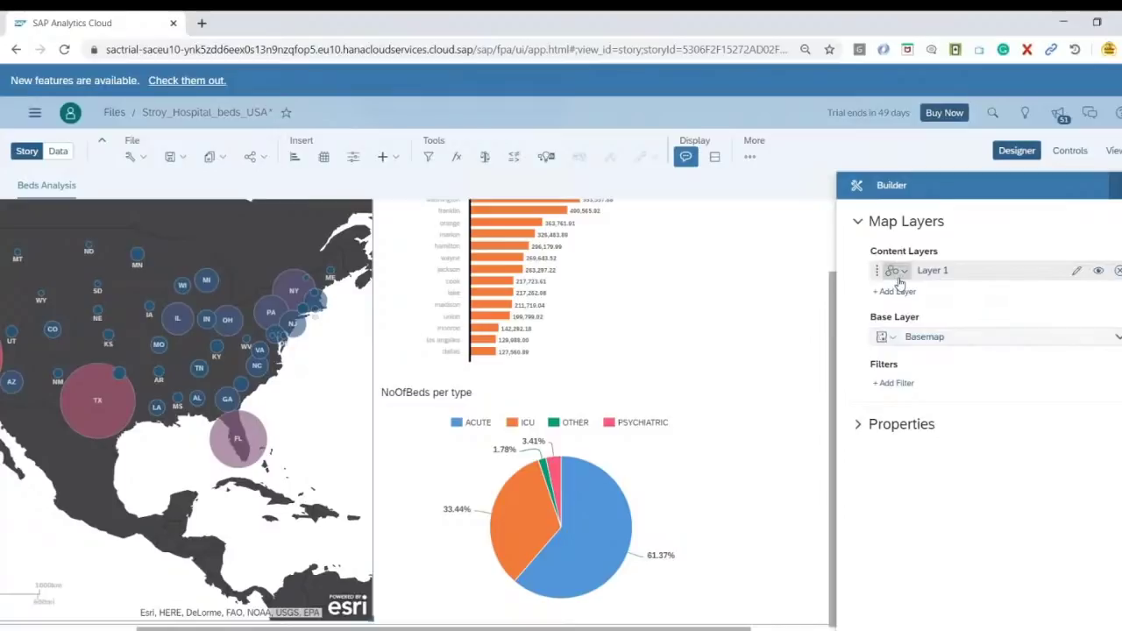
Add a trellis to the NoOfBeds per type pie chart using the year dimension
left_click(717, 443)
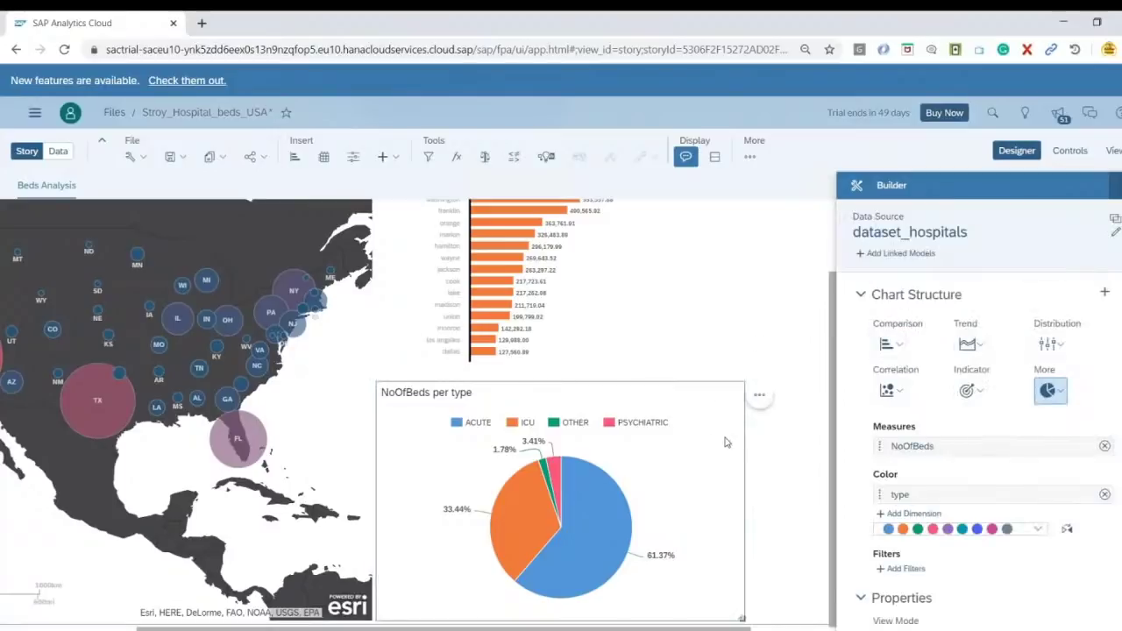
left_click(1102, 292)
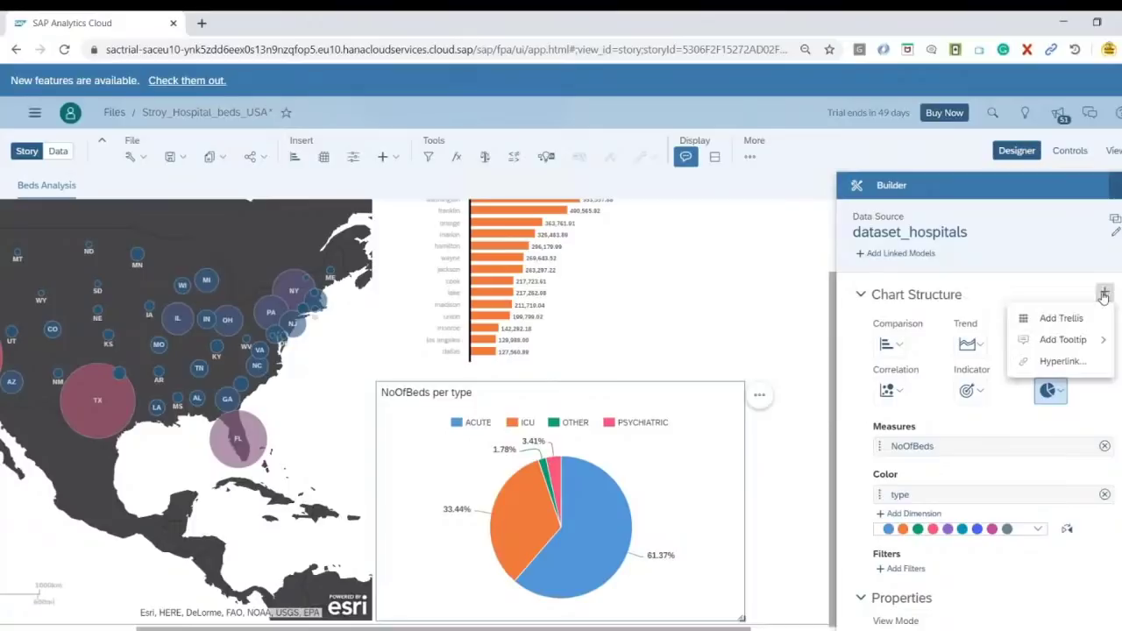
left_click(1062, 320)
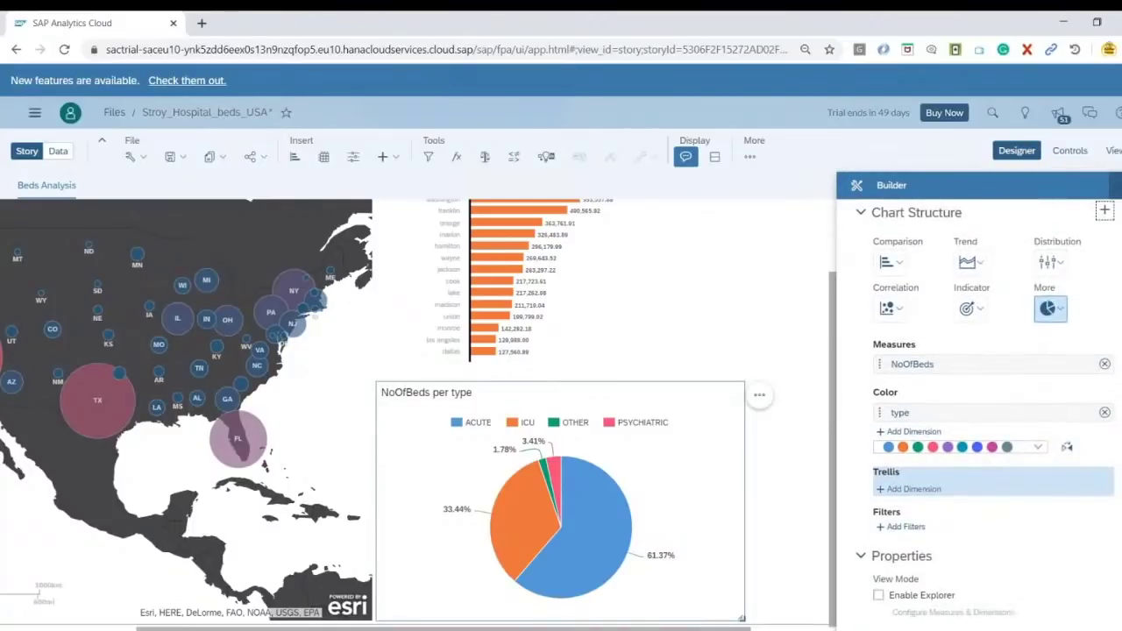
left_click(908, 489)
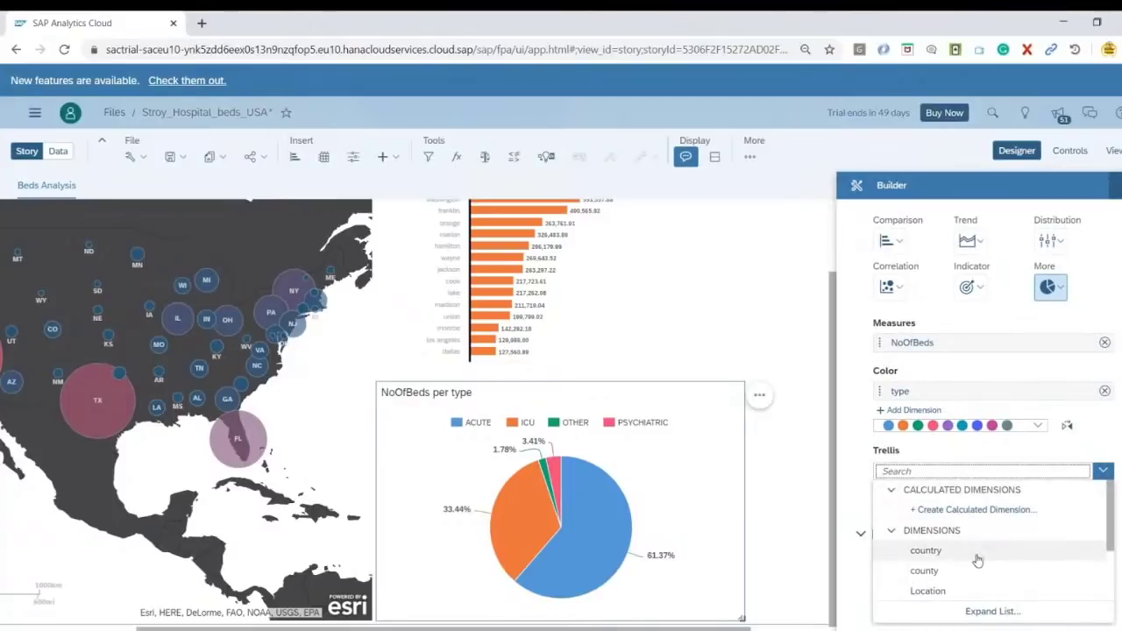
scroll(975, 556, "down", 2)
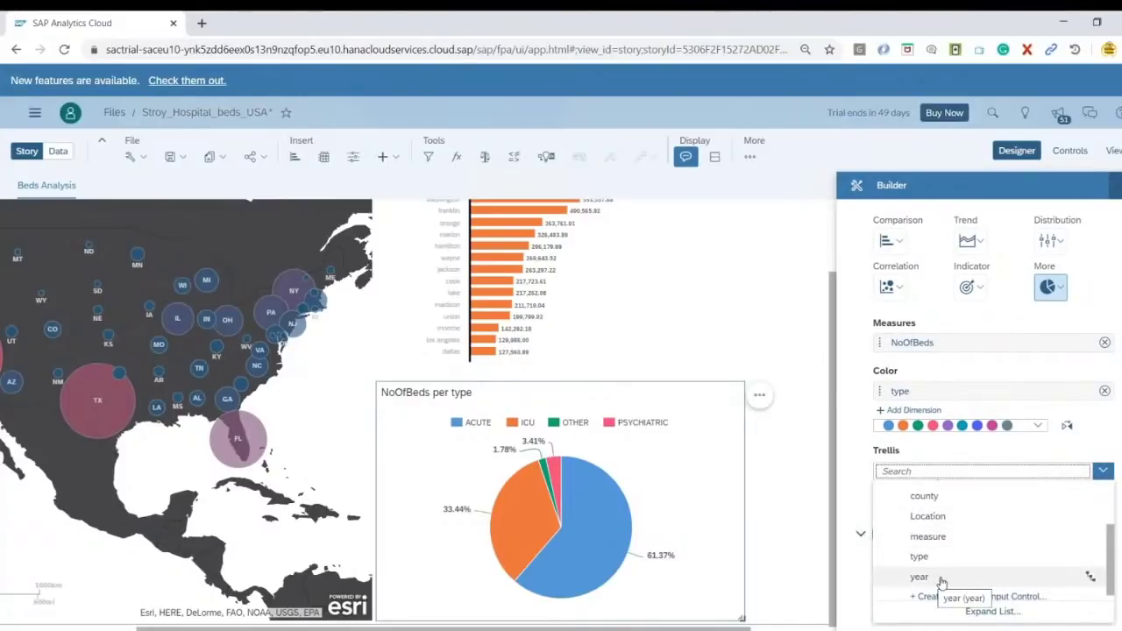
left_click(1077, 579)
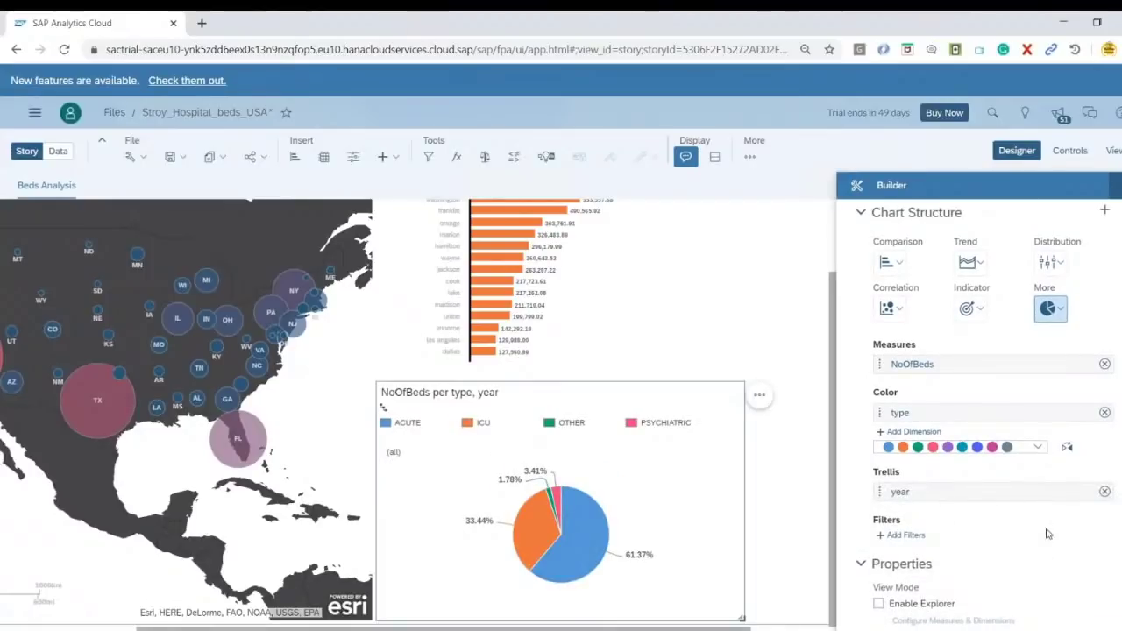
Set the year trellis hierarchy of the NoOfBeds per type pie chart to Level 2 and widen the chart's frame
left_click(1087, 491)
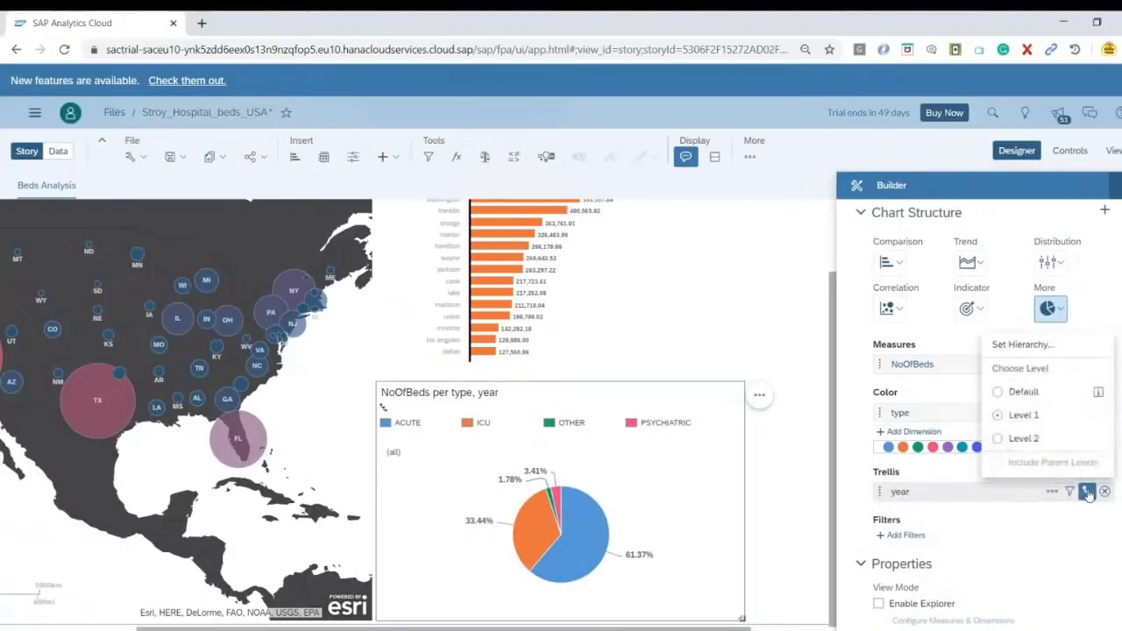
left_click(1024, 438)
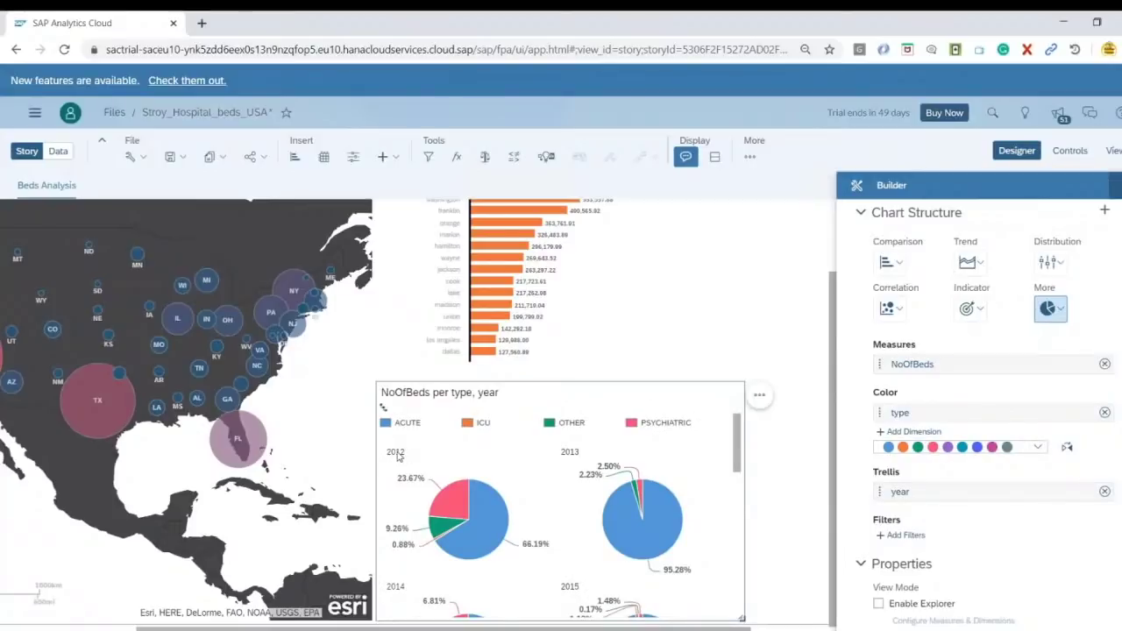
mouse_move(738, 435)
left_mouse_down()
mouse_move(726, 587)
mouse_move(733, 421)
mouse_move(750, 590)
mouse_move(747, 425)
left_mouse_up()
left_click_drag(746, 619, 793, 628)
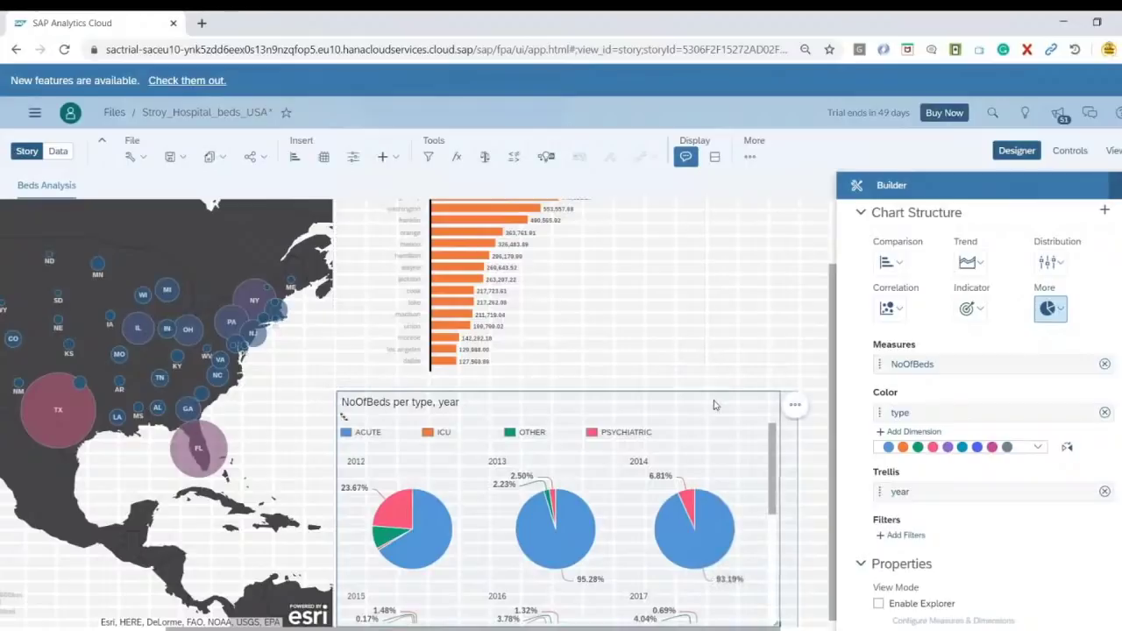
Widen the NoOfBeds per county bar chart so it matches the width of the pie chart below it
left_click(629, 323)
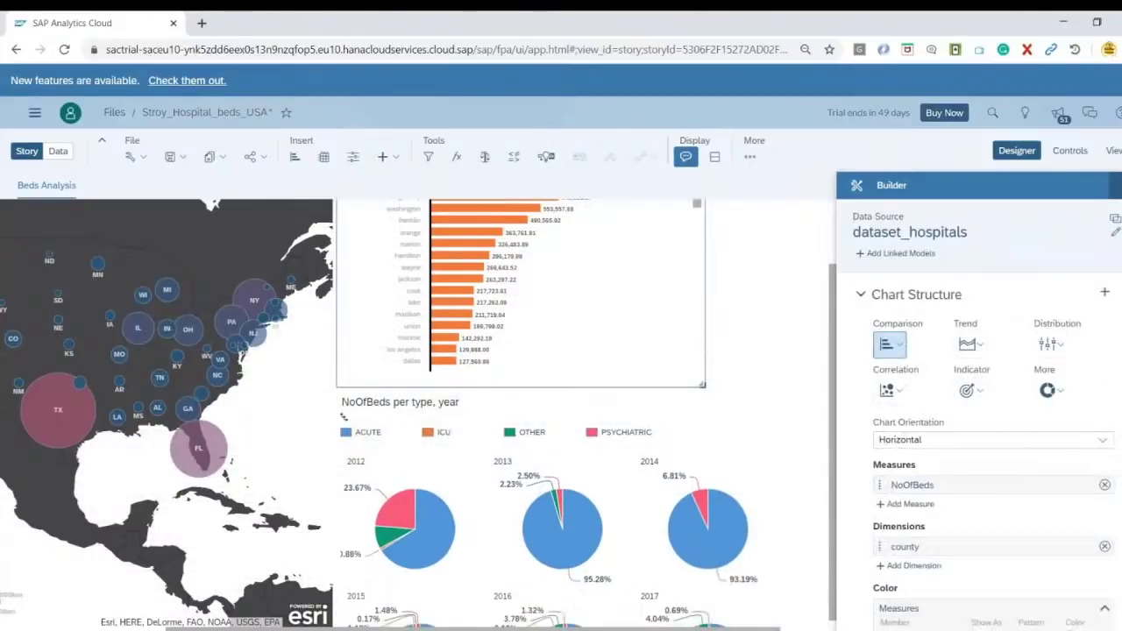
left_click_drag(734, 384, 793, 389)
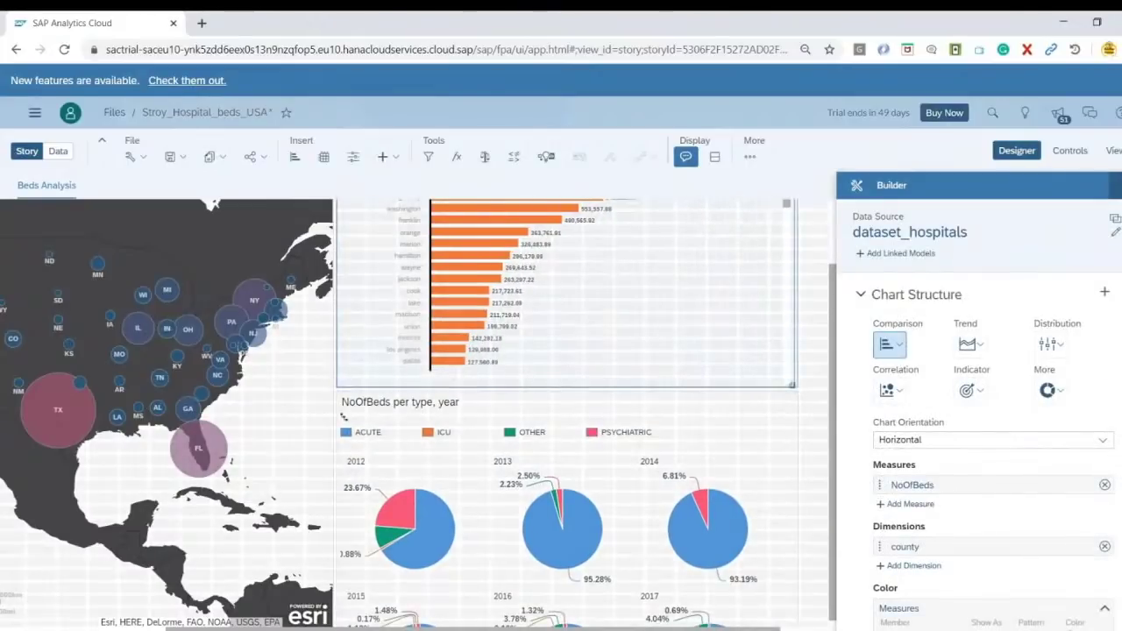
left_click(814, 428)
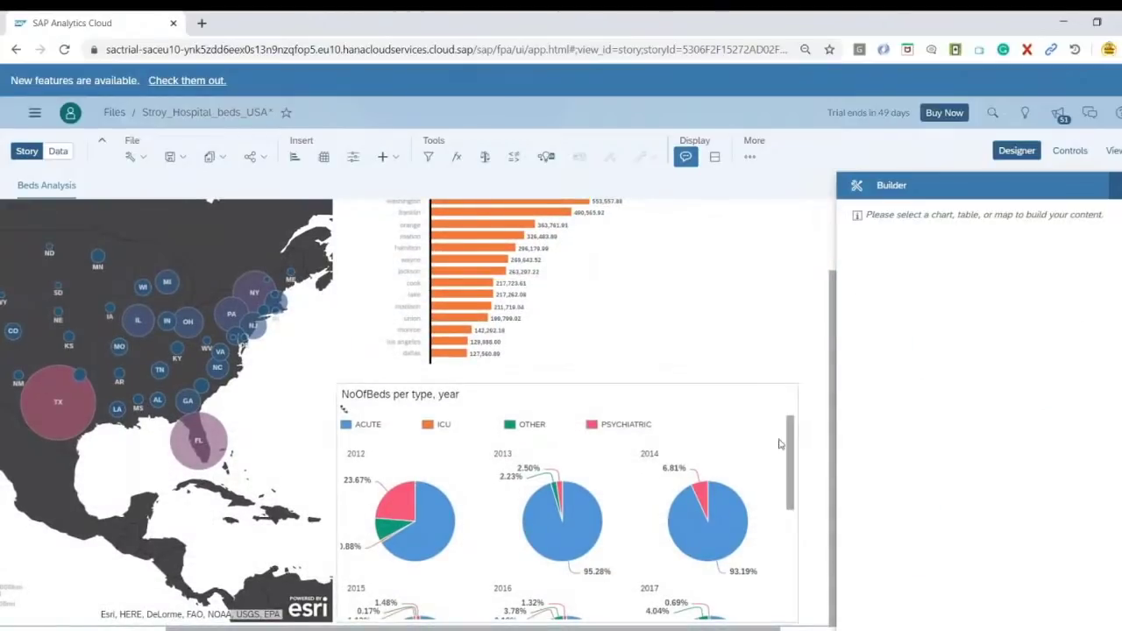
Set linked analysis on the Location (population) map to only the NoOfBeds per county chart, filtering on data point selection
scroll(811, 398, "up", 1)
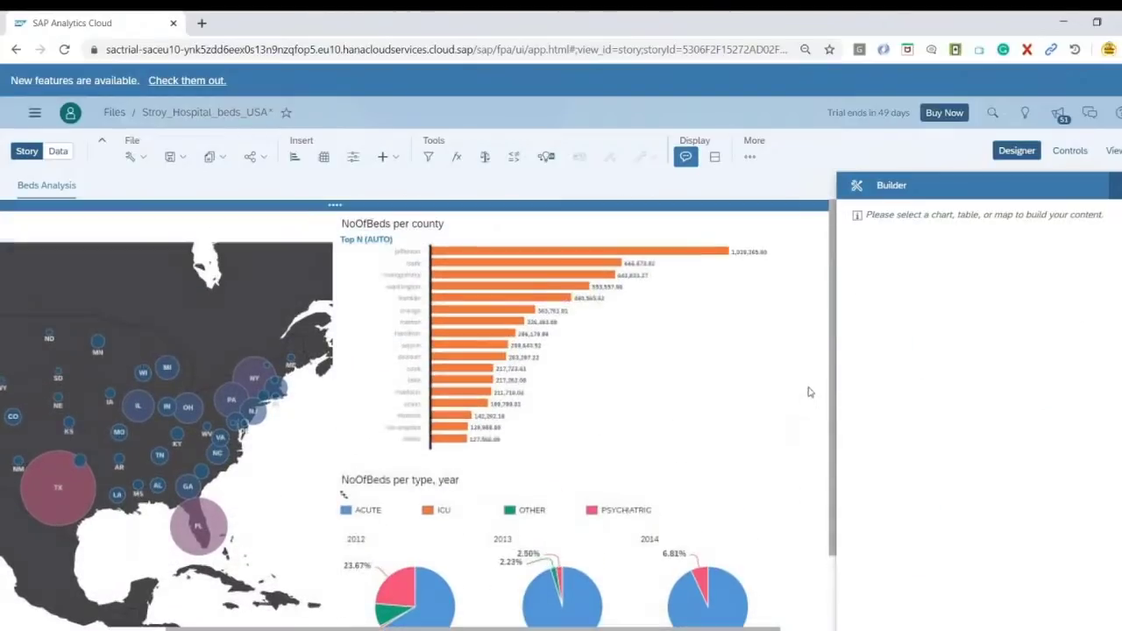
left_click(507, 628)
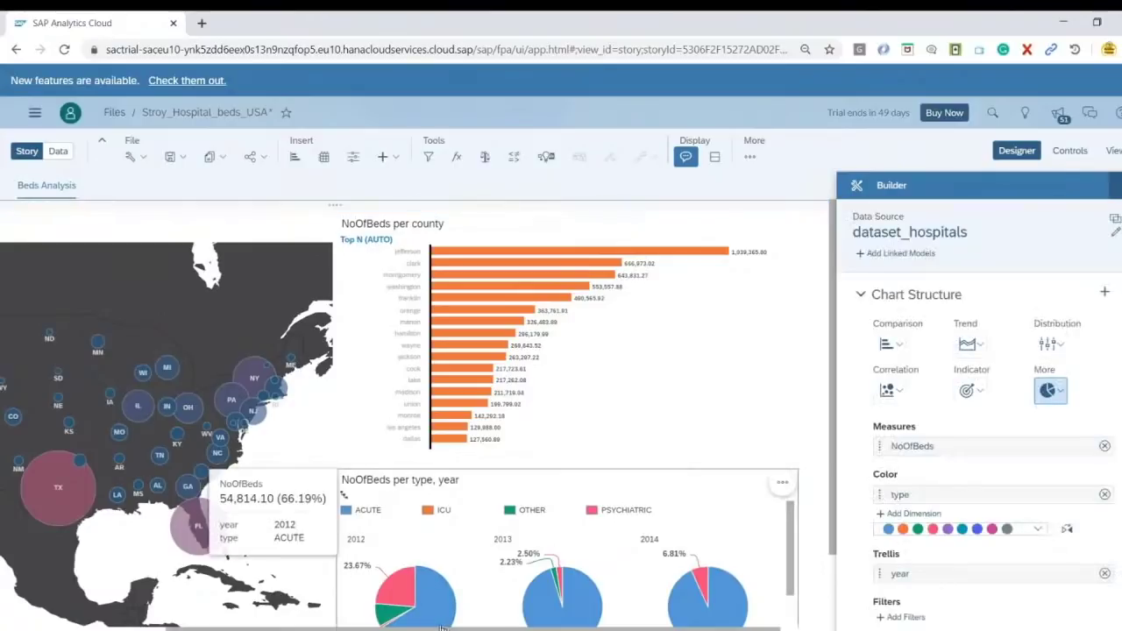
left_click_drag(403, 628, 17, 623)
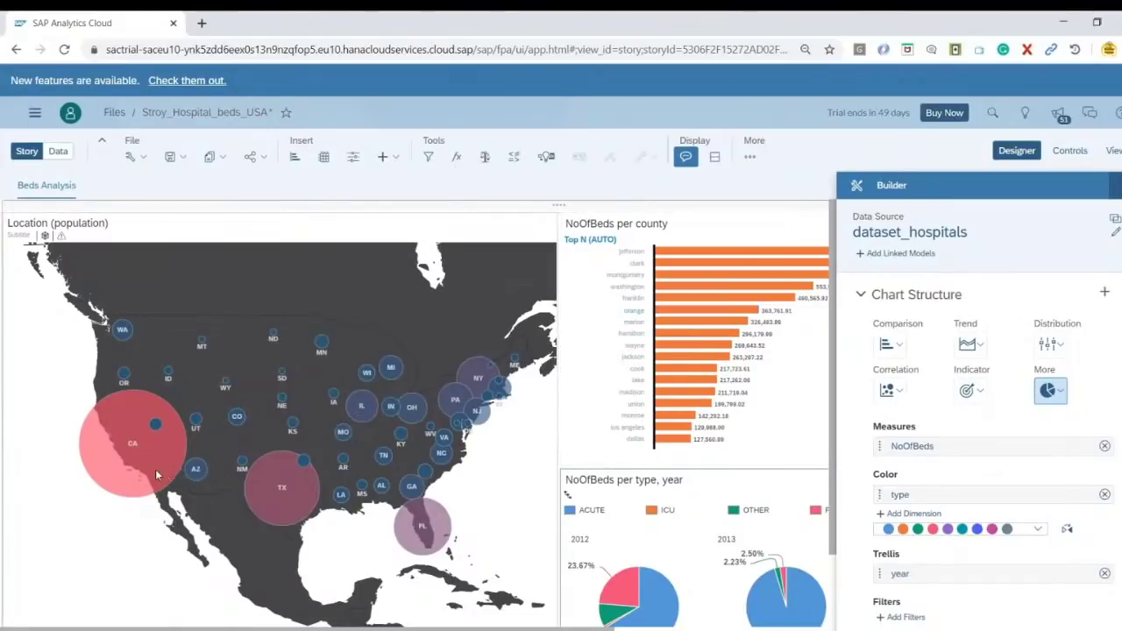
left_click(542, 223)
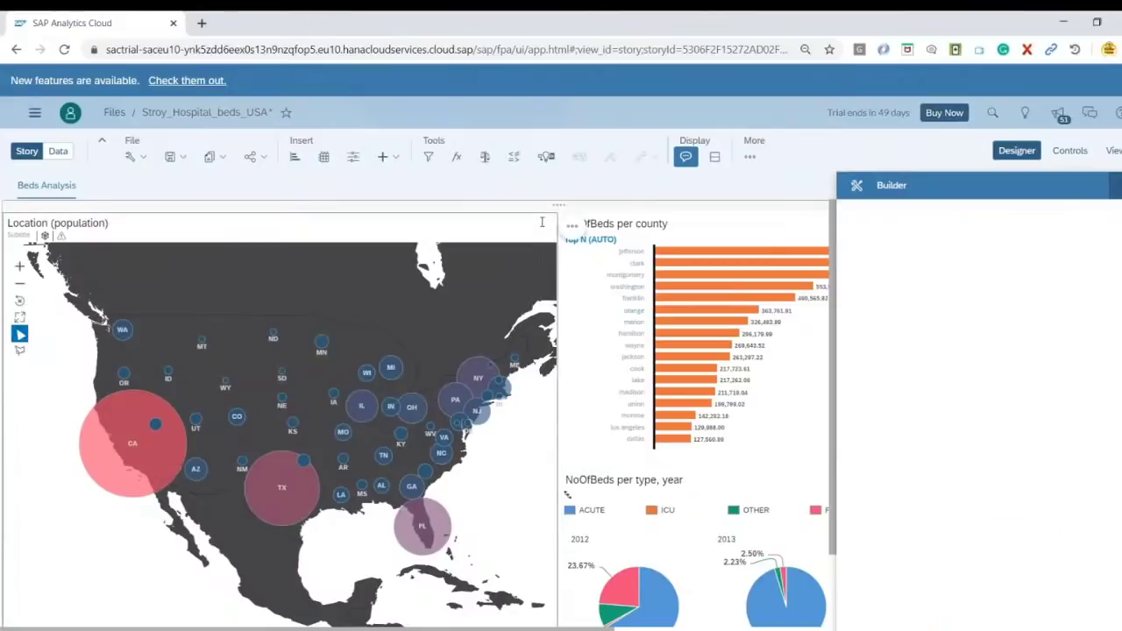
left_click(573, 227)
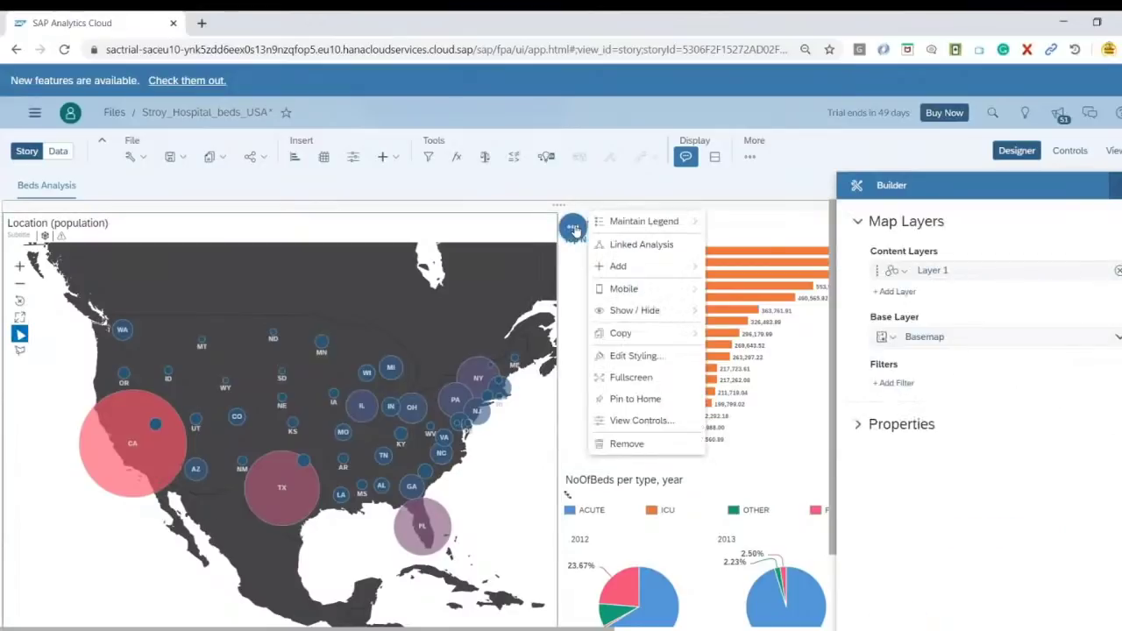
left_click(641, 244)
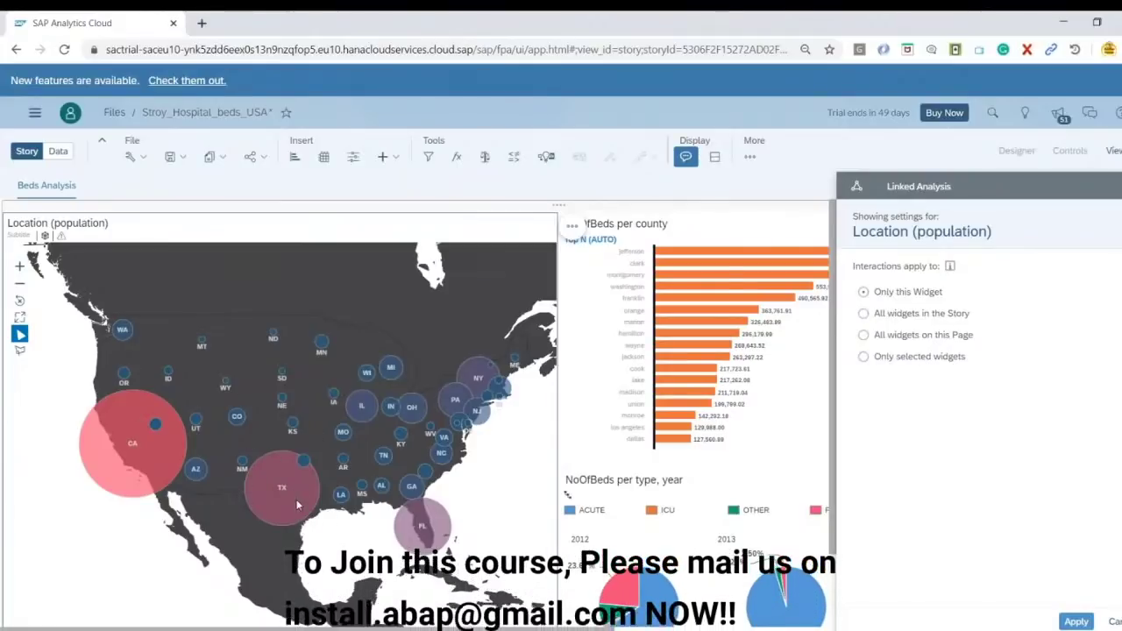
left_click(864, 359)
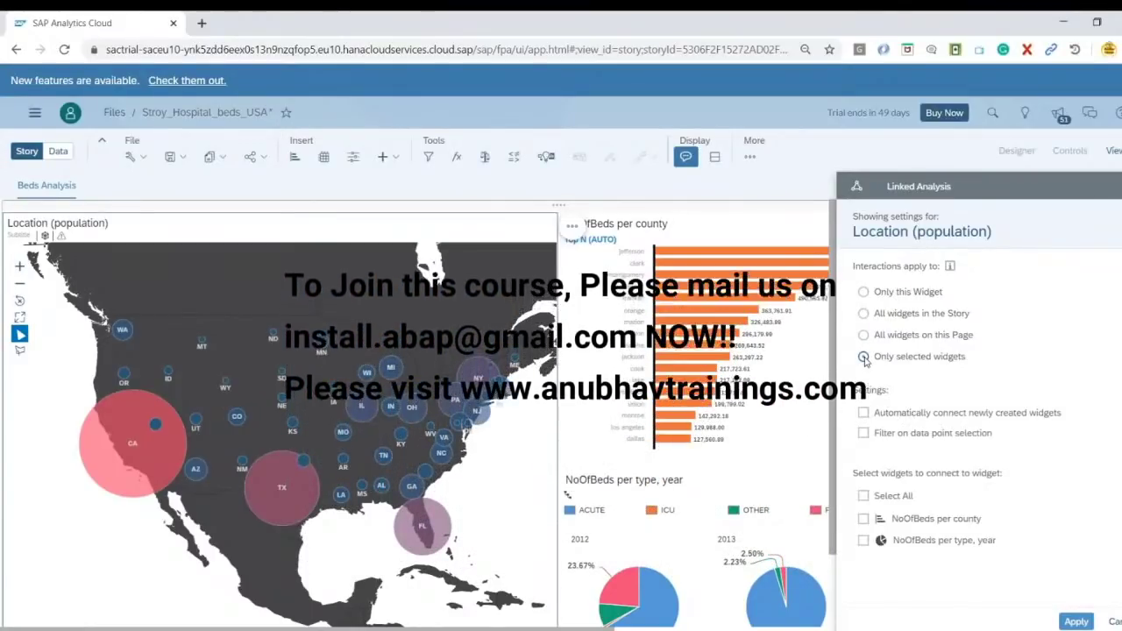
left_click(863, 518)
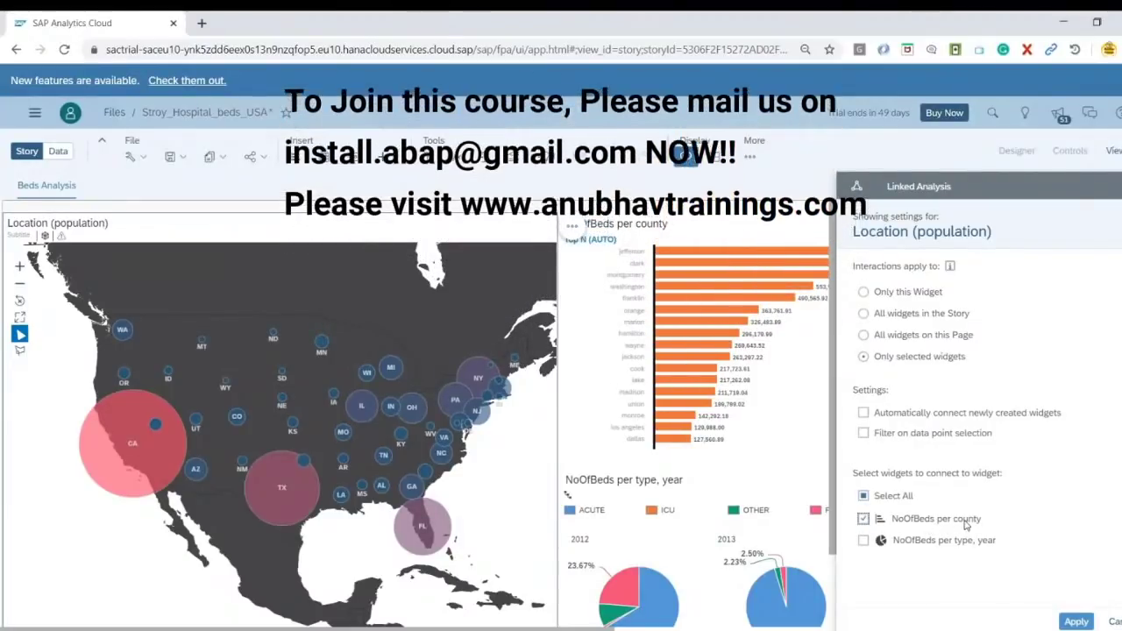
left_click(892, 437)
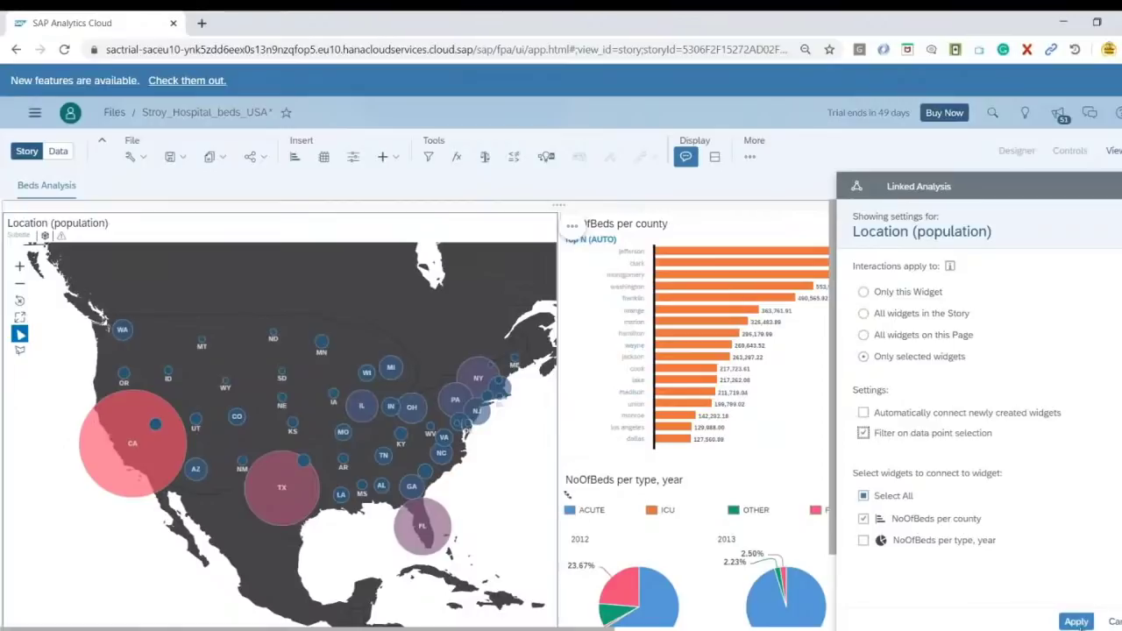
left_click(1076, 621)
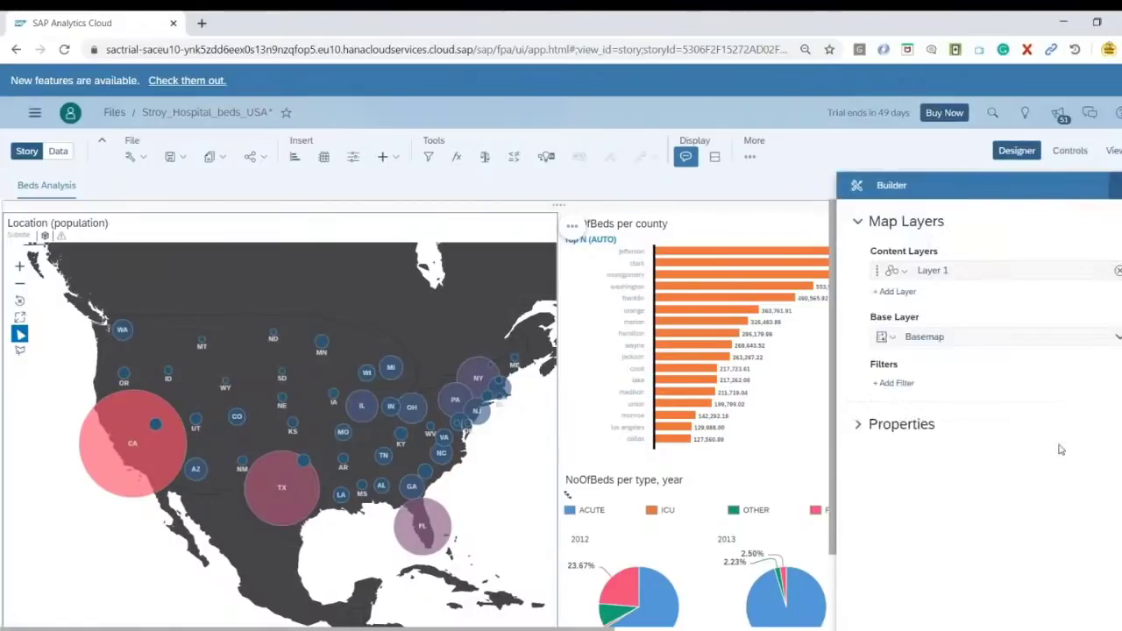
Set linked analysis on the NoOfBeds per county chart to only the NoOfBeds per type, year chart, filtering on data point selection
left_click(595, 294)
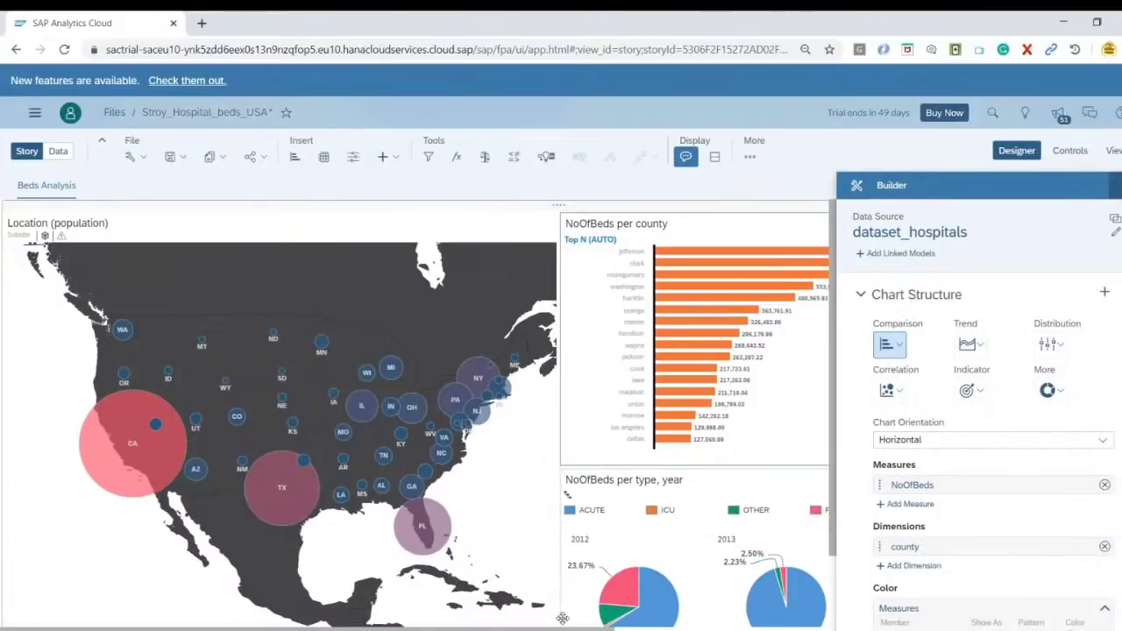
scroll(593, 278, "right", 1)
scroll(593, 279, "right", 5)
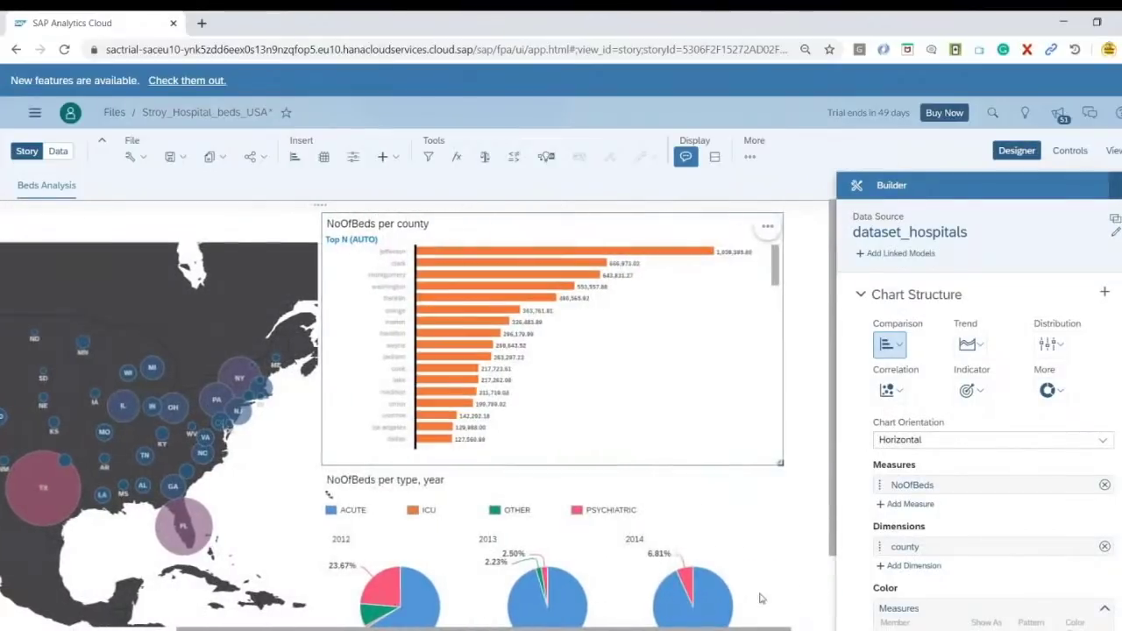
left_click(768, 230)
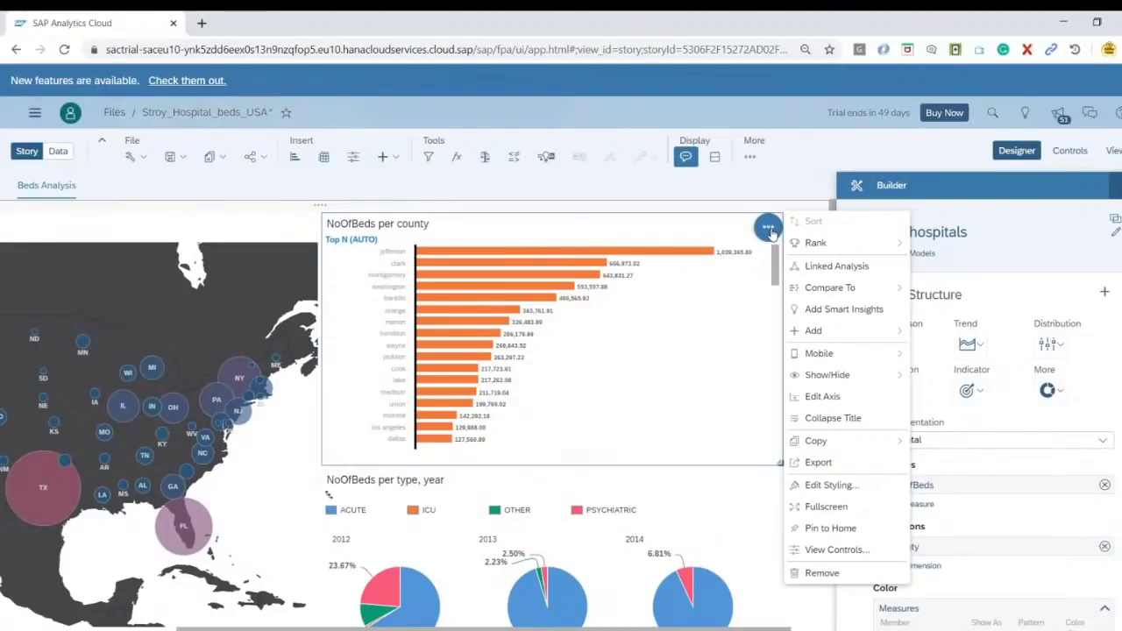
left_click(837, 266)
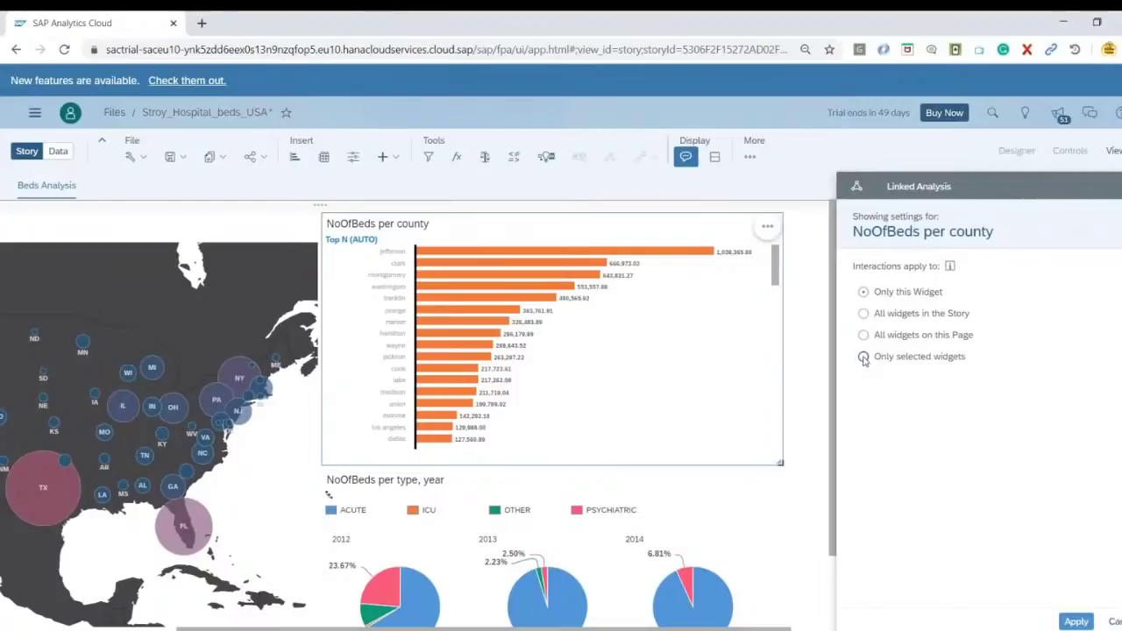
left_click(863, 357)
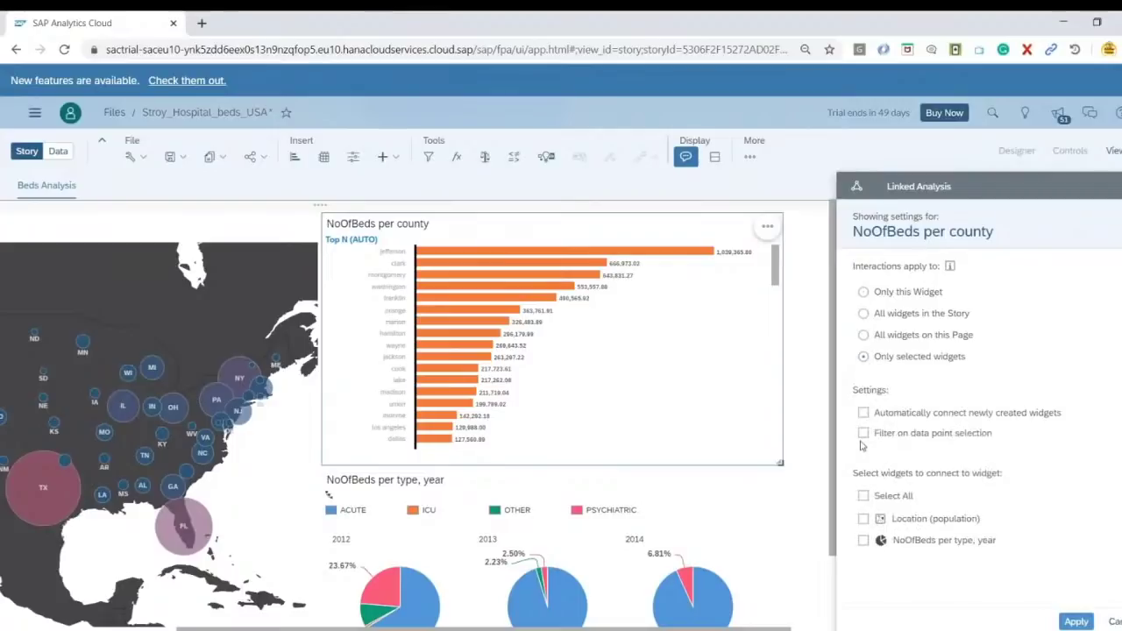
left_click(863, 435)
left_click(863, 541)
left_click(1069, 622)
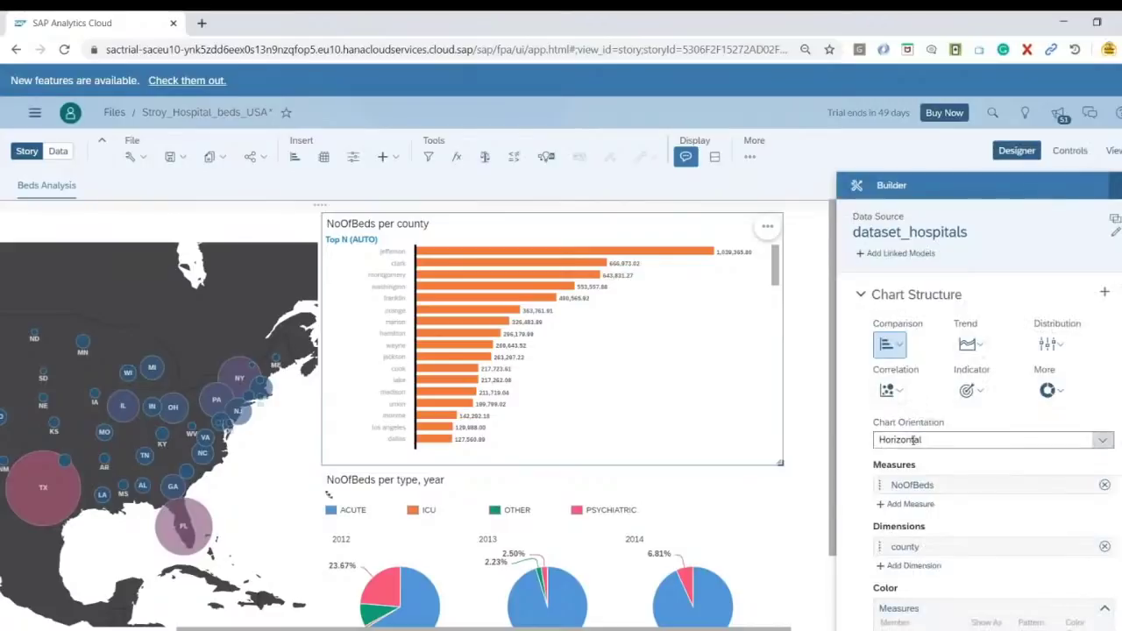
Save the story and switch it to view mode
scroll(833, 441, "down", 1)
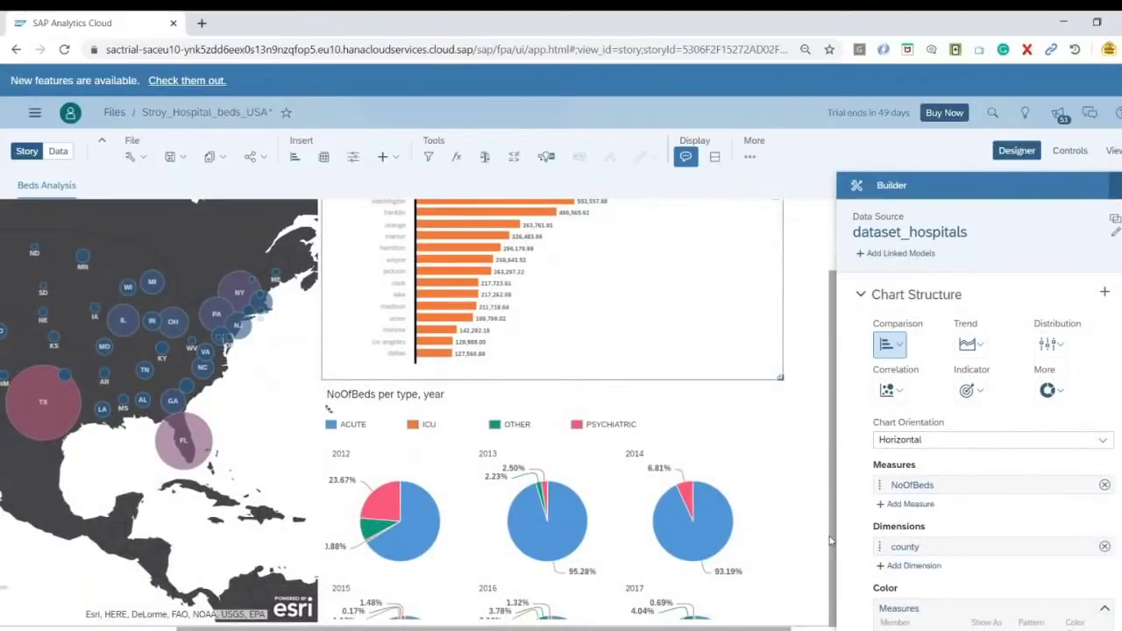
scroll(835, 478, "up", 1)
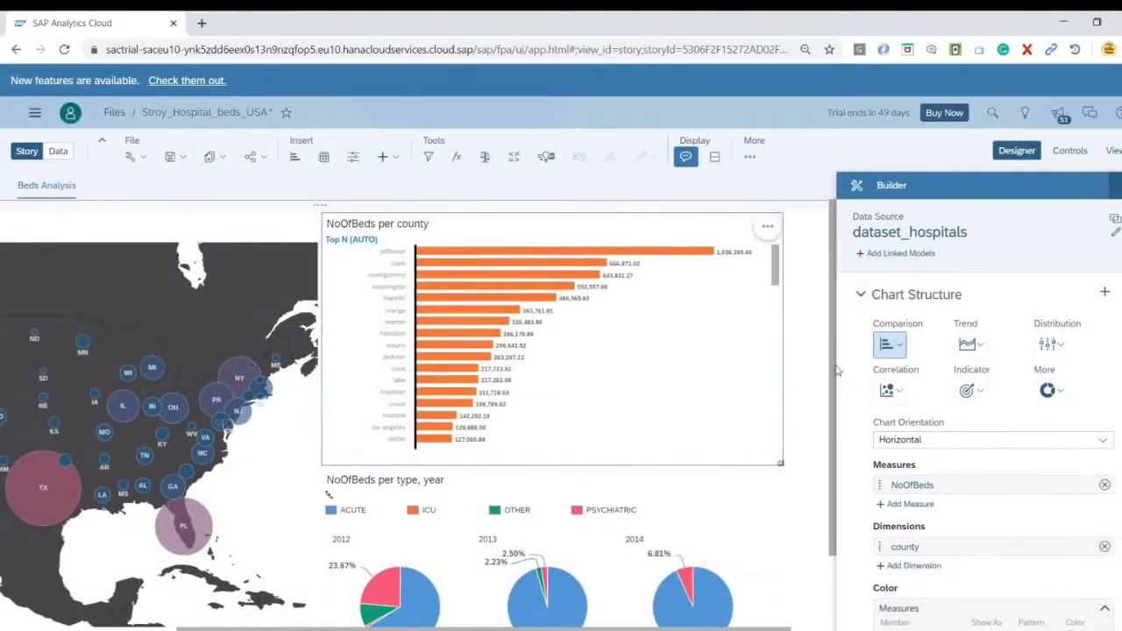
left_click(172, 156)
left_click(180, 179)
left_click(1114, 151)
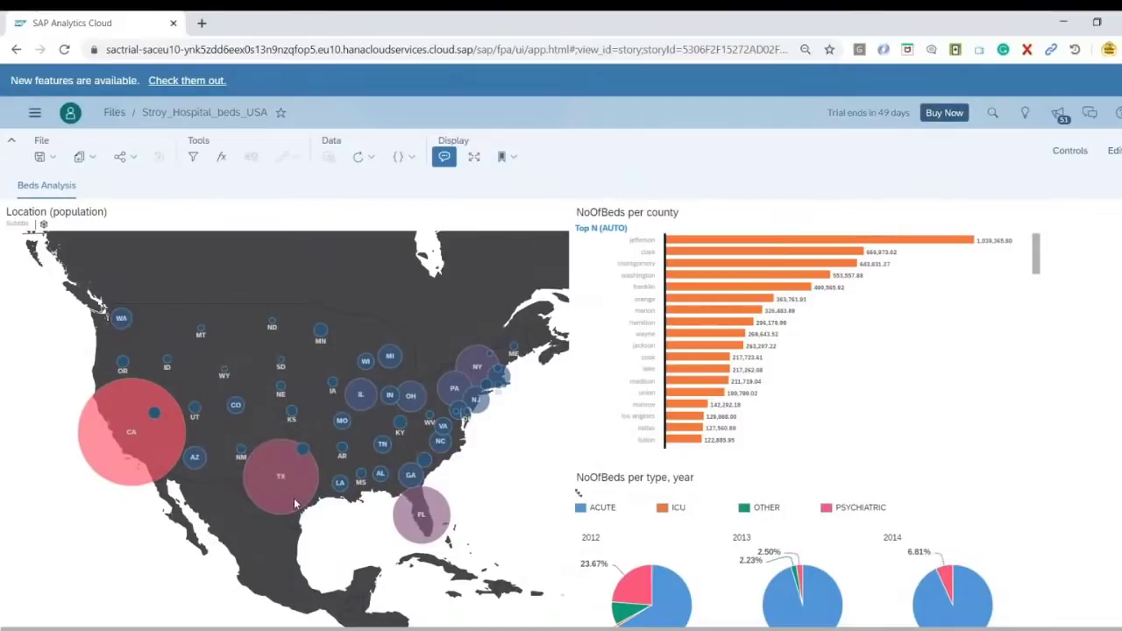
Select the TX bubble on the map to filter the linked county bar chart, and look through the filtered counties
mouse_move(296, 490)
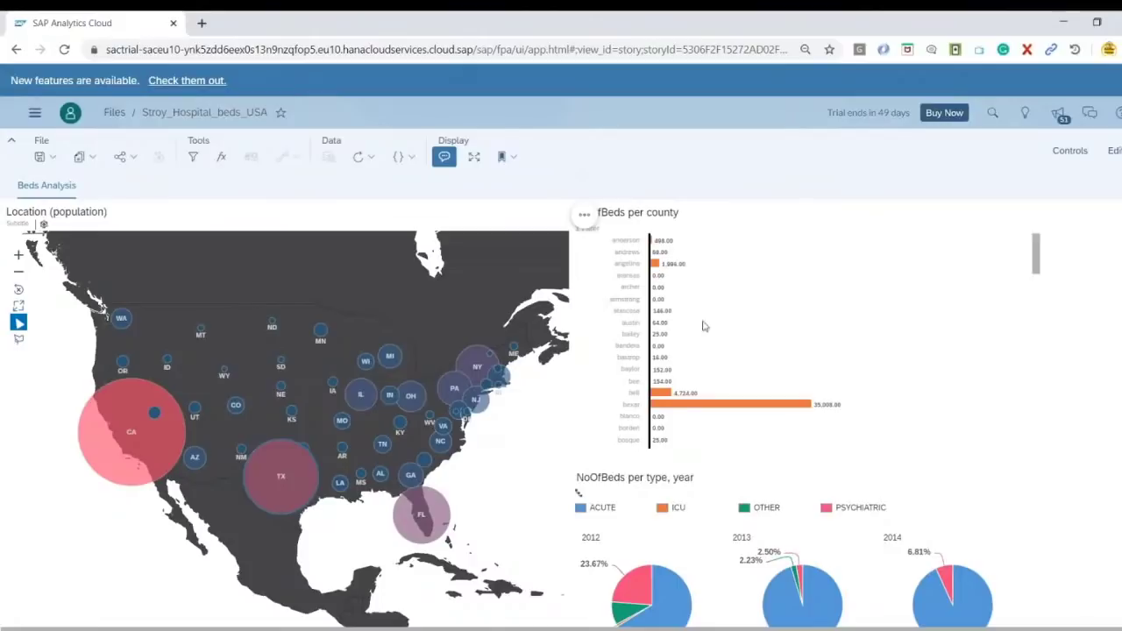
scroll(765, 306, "down", 10)
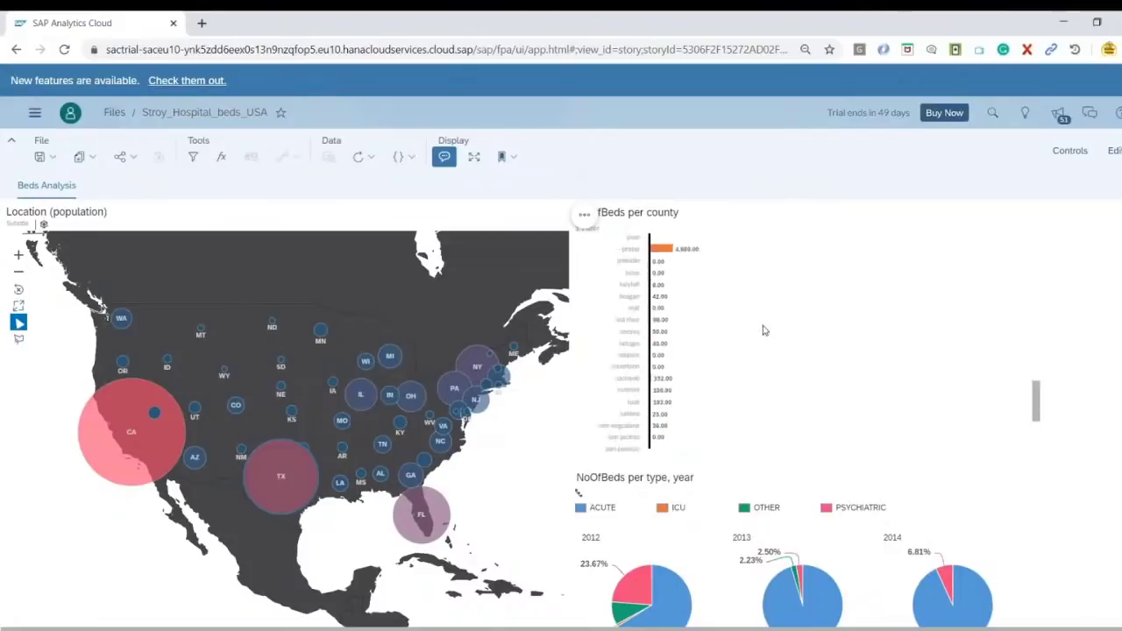
scroll(958, 349, "up", 10)
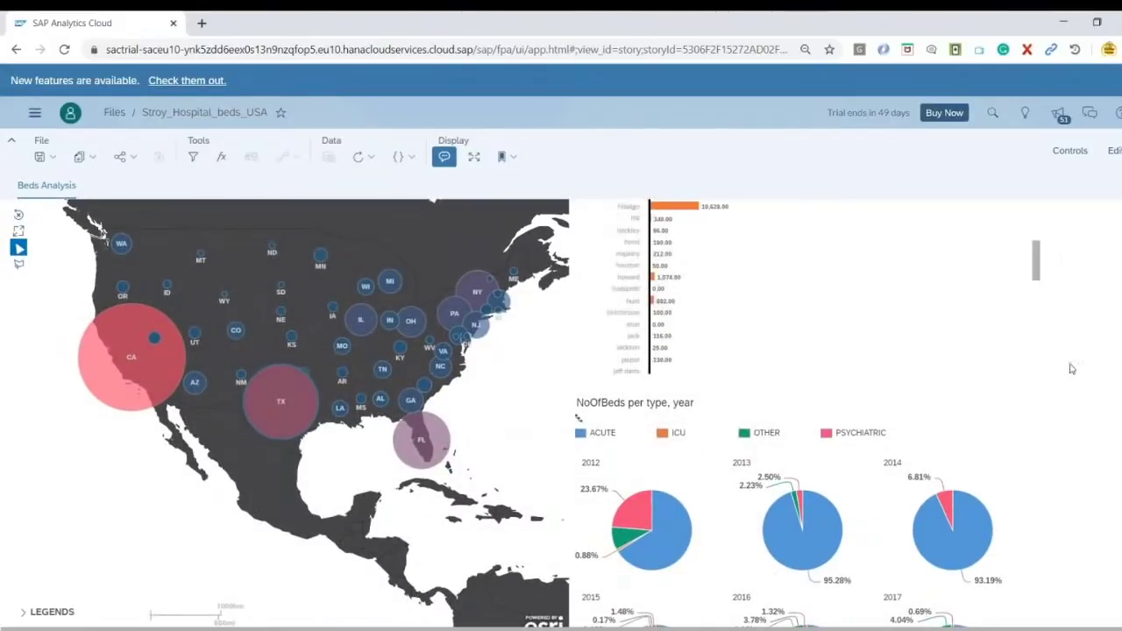
scroll(1070, 369, "up", 2)
scroll(829, 395, "up", 10)
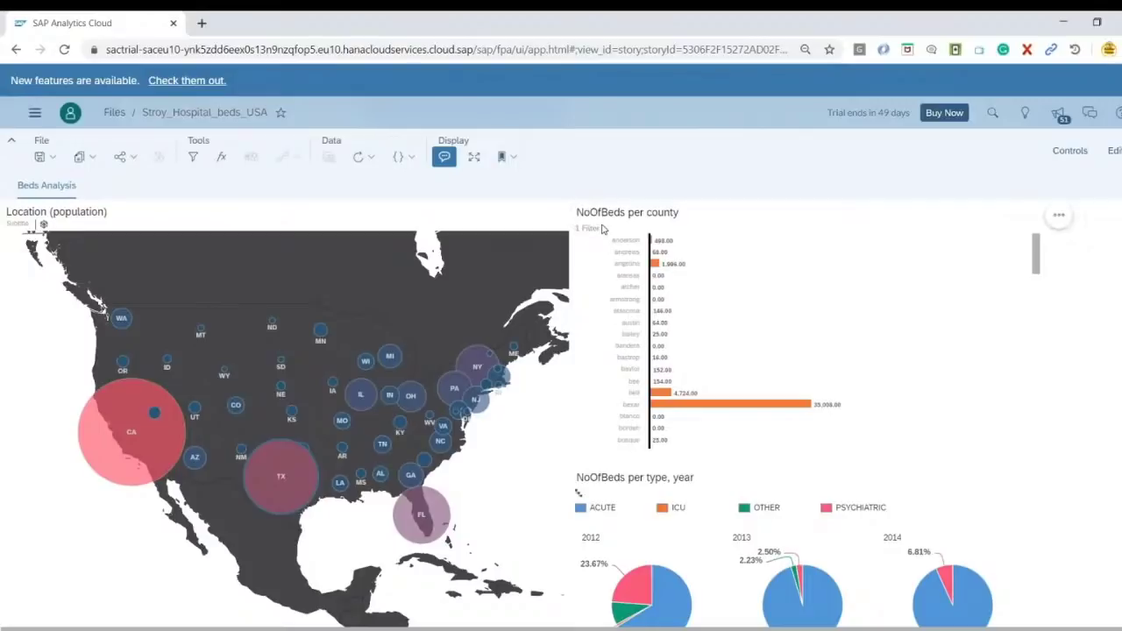
mouse_move(589, 229)
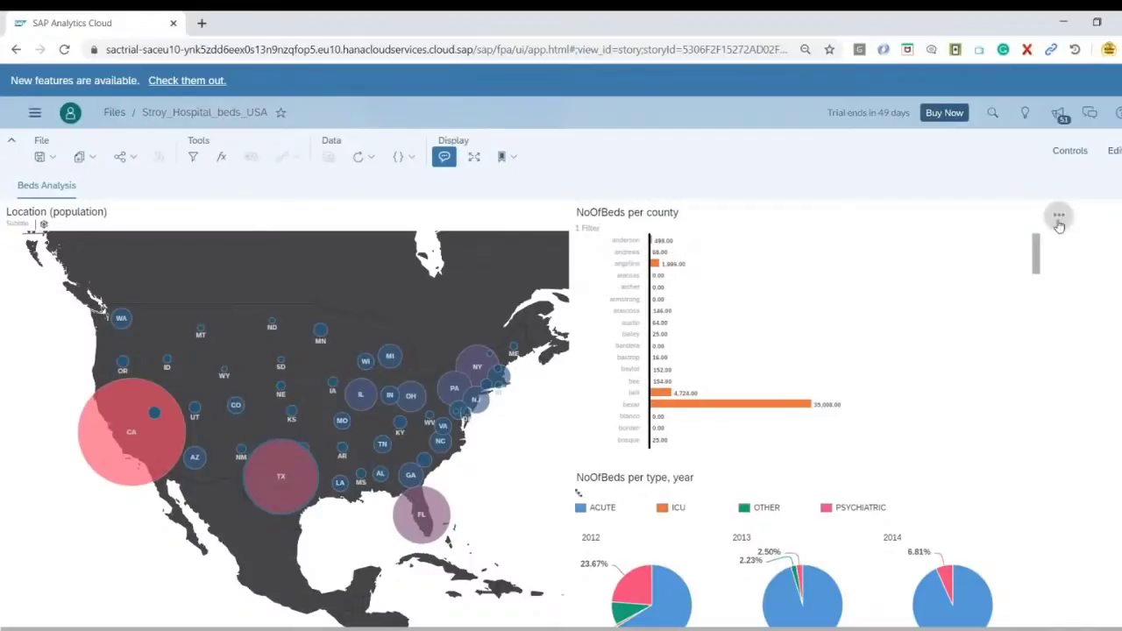
Rank the NoOfBeds per county chart to show only the Top 5 counties
left_click(1059, 219)
mouse_move(1002, 275)
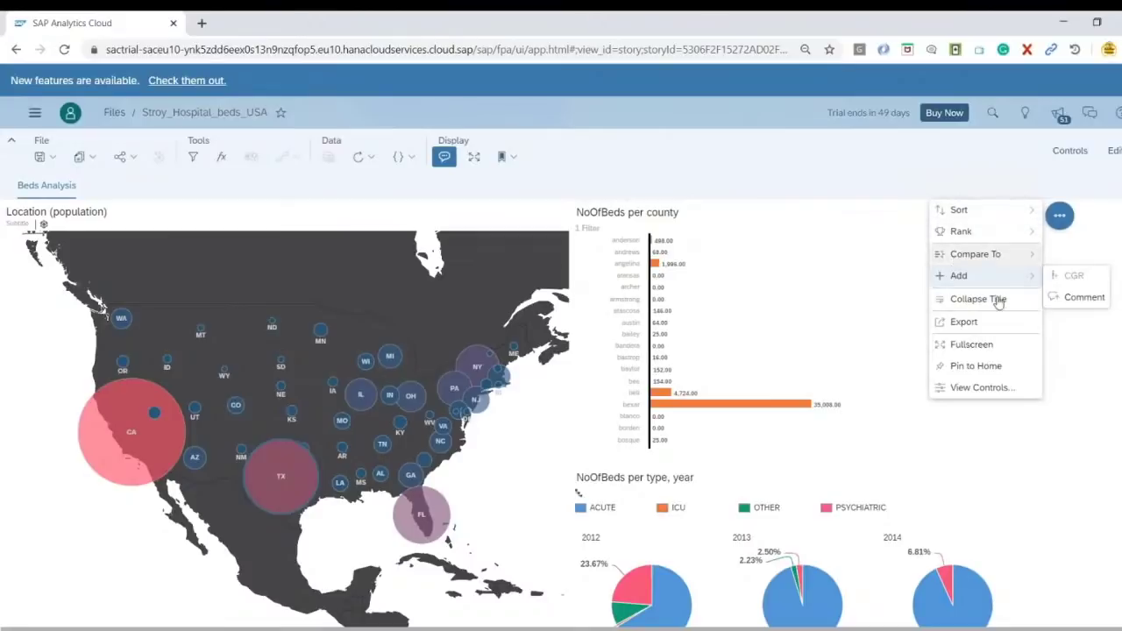
mouse_move(999, 234)
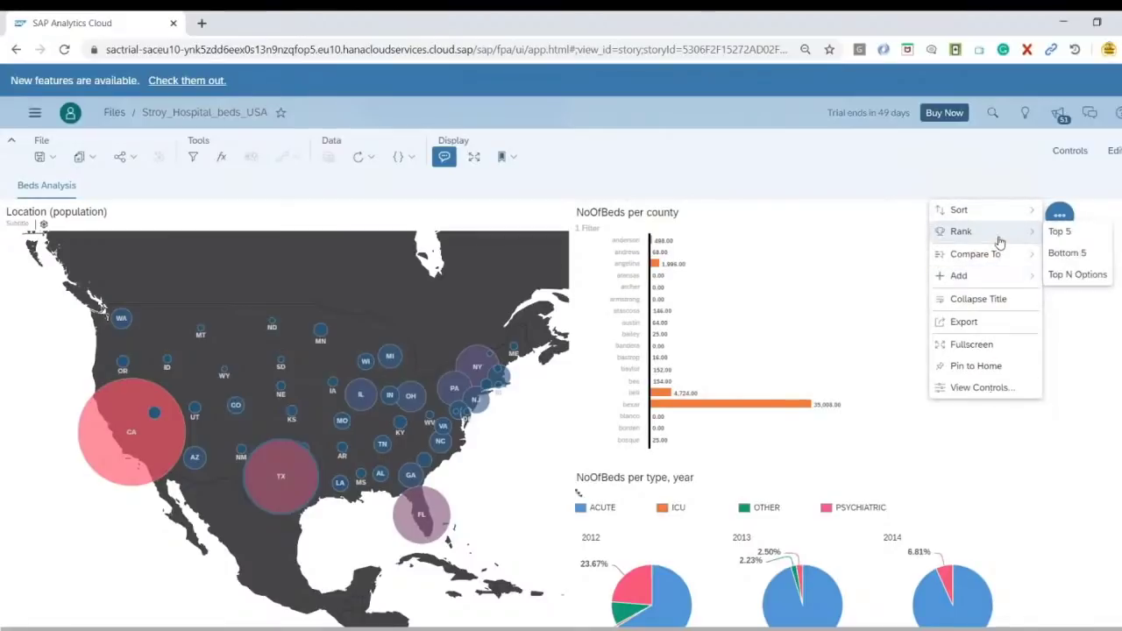
left_click(1078, 234)
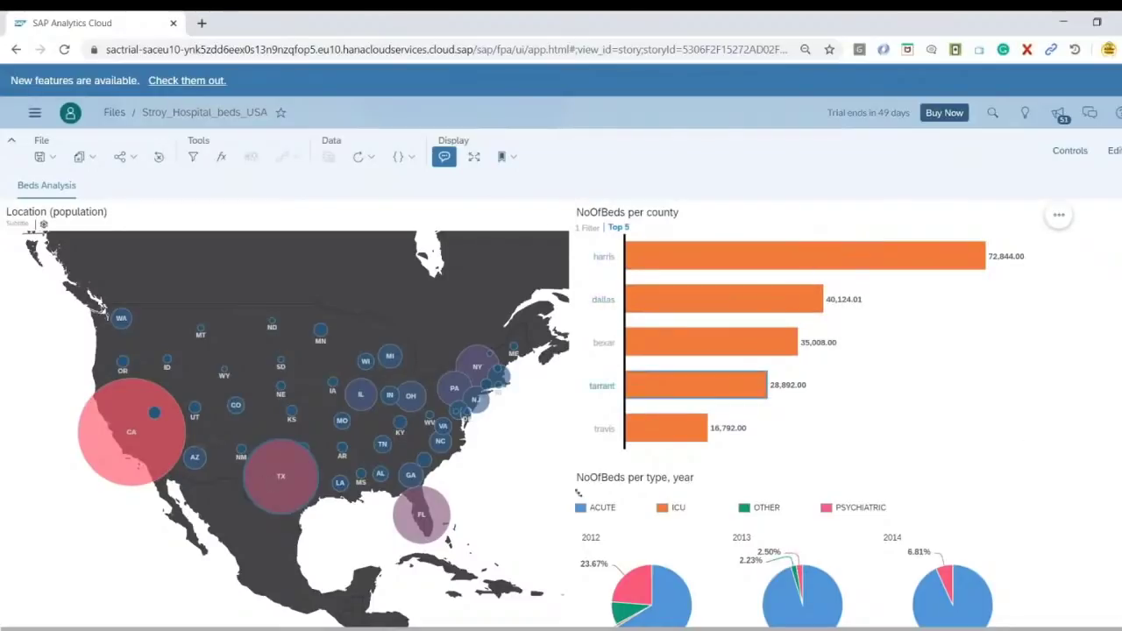
Select the harris bar in the county chart to filter the linked pie charts, and view them
scroll(1029, 357, "down", 2)
scroll(877, 324, "up", 2)
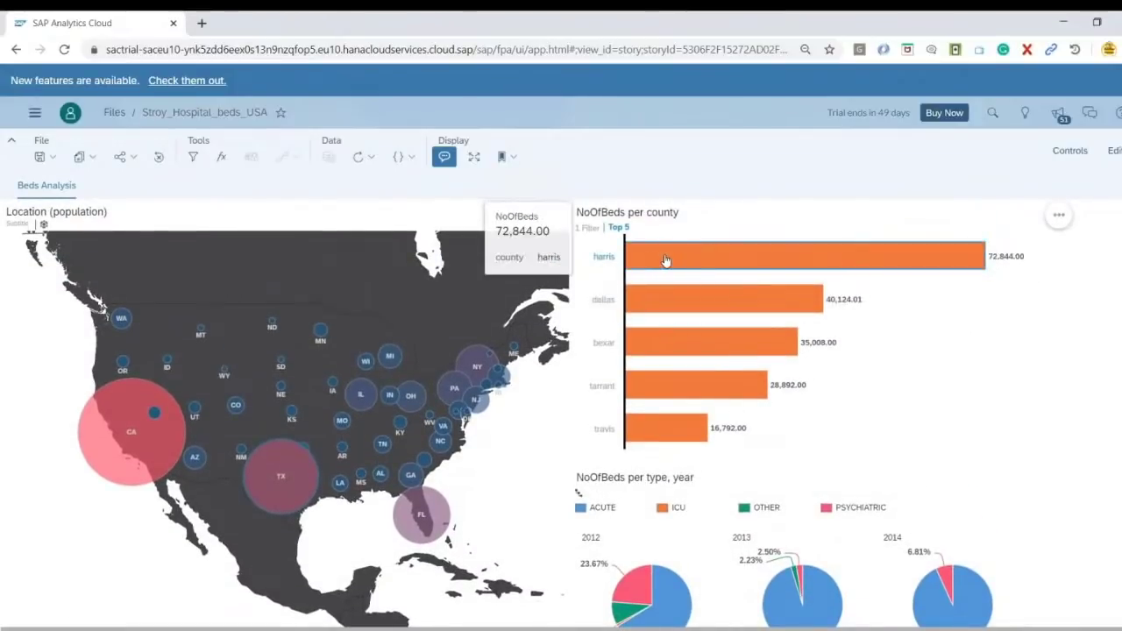
left_click(666, 261)
scroll(1029, 356, "down", 2)
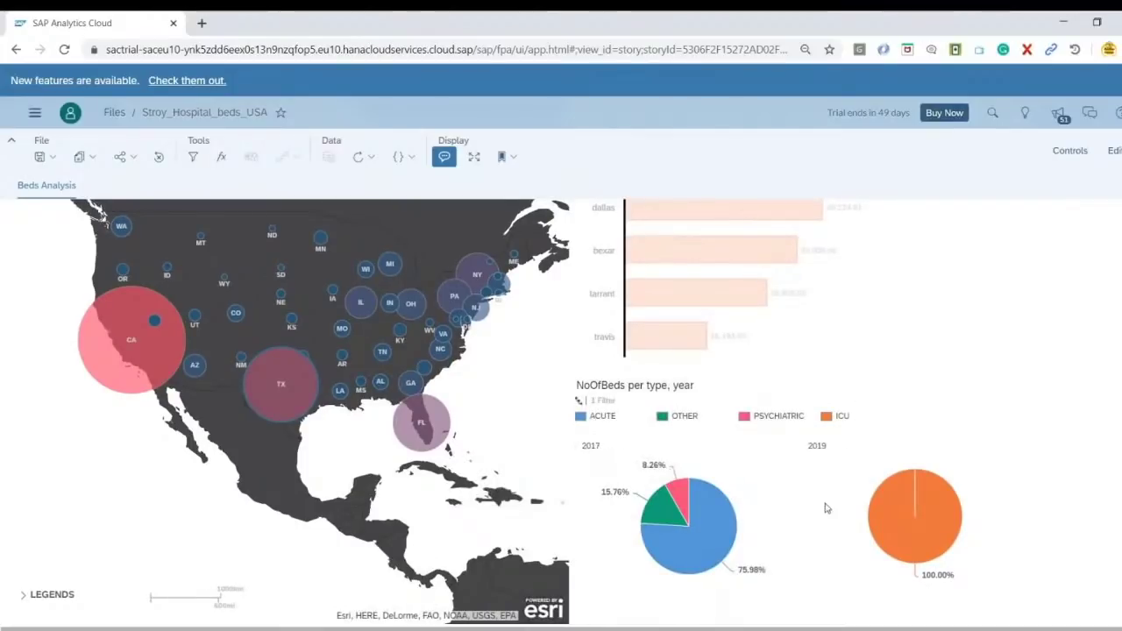
Add the dallas and bexar bars to the harris selection in the county chart and view the linked pie charts
mouse_move(735, 545)
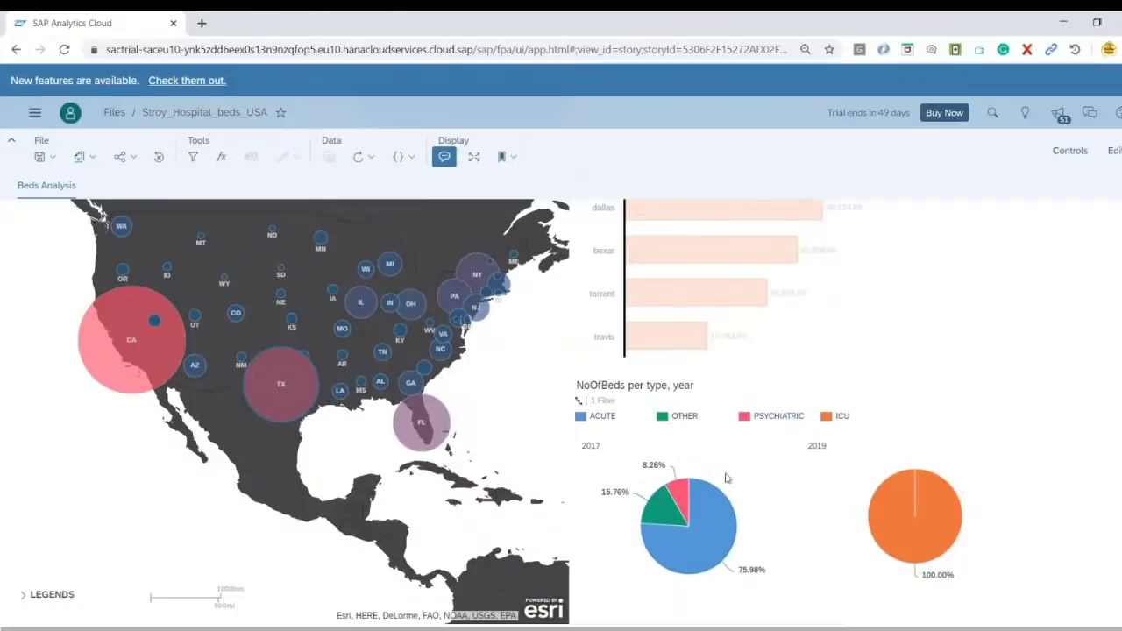
mouse_move(661, 510)
mouse_move(738, 522)
mouse_move(948, 521)
scroll(929, 395, "up", 2)
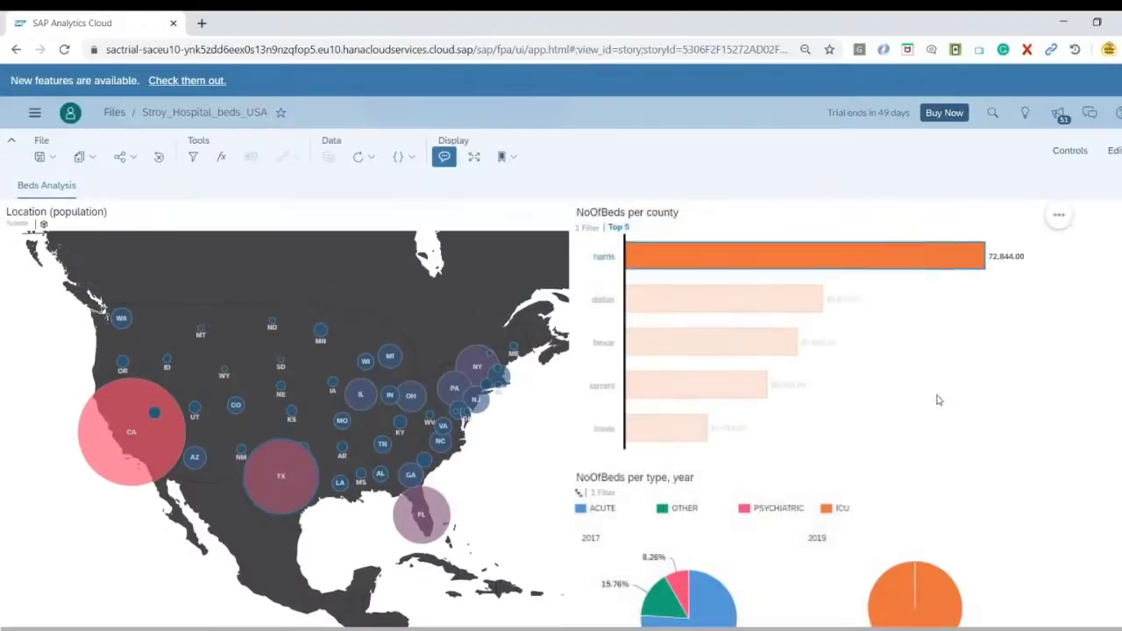
left_click(812, 290, "ctrl")
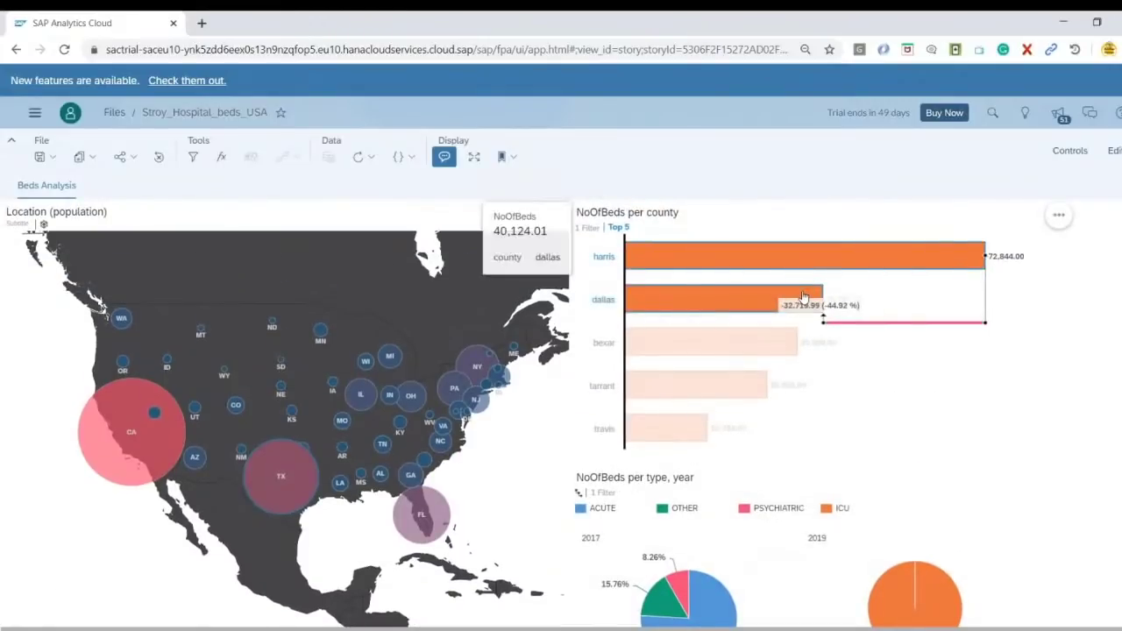
left_click(748, 351, "ctrl")
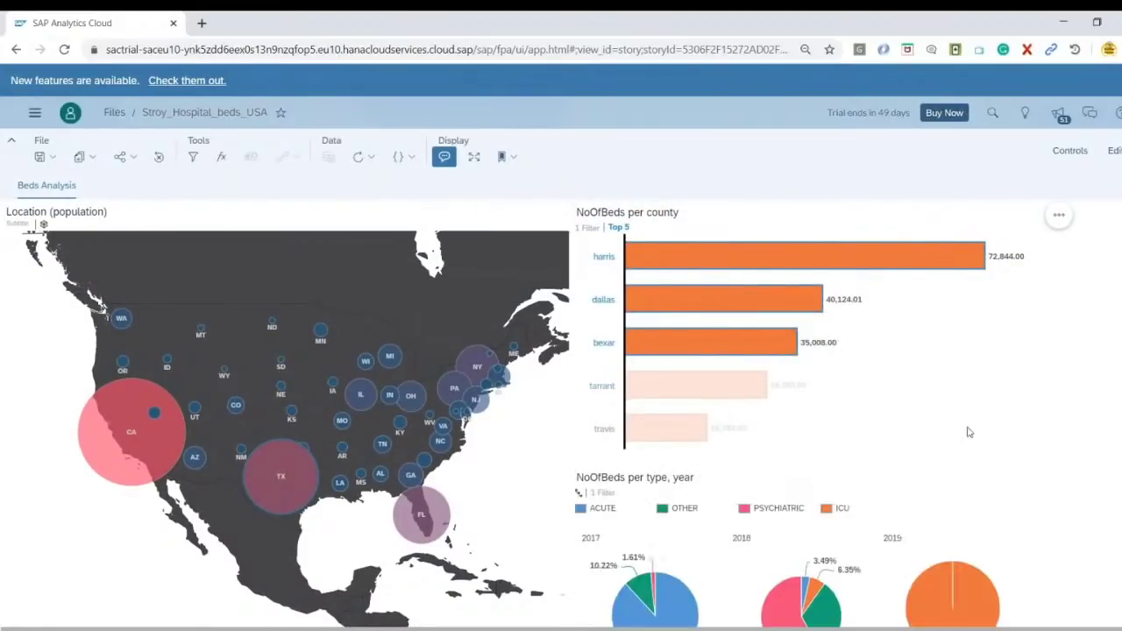
scroll(968, 432, "down", 2)
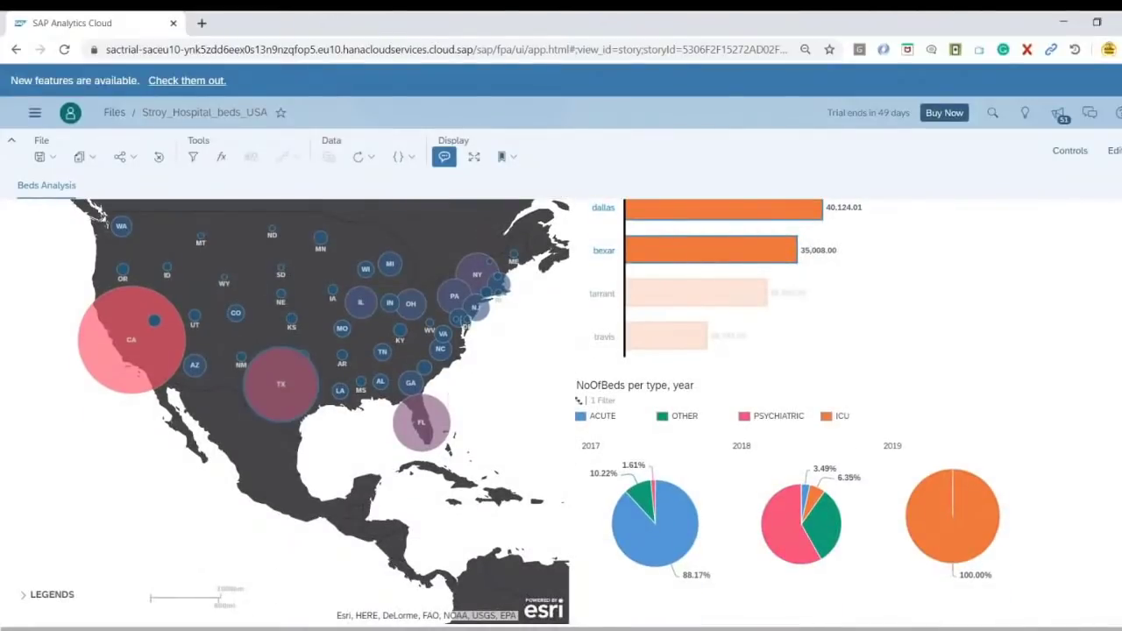
scroll(985, 371, "up", 2)
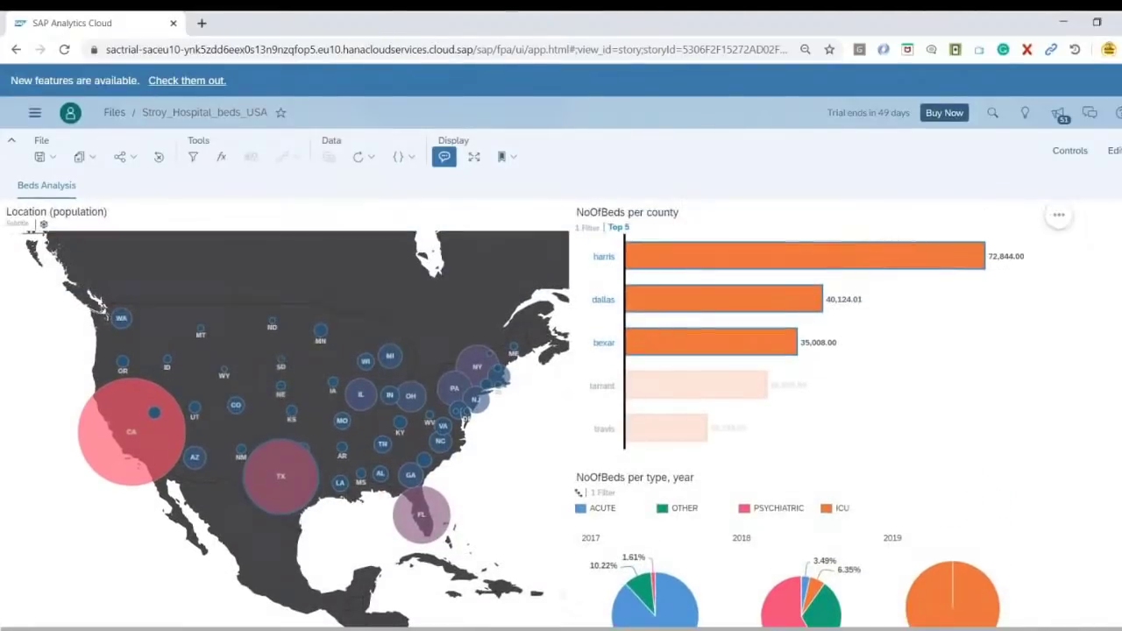
Extend the county chart selection with the tarrant and travis bars and view the linked pie charts
left_click(698, 411)
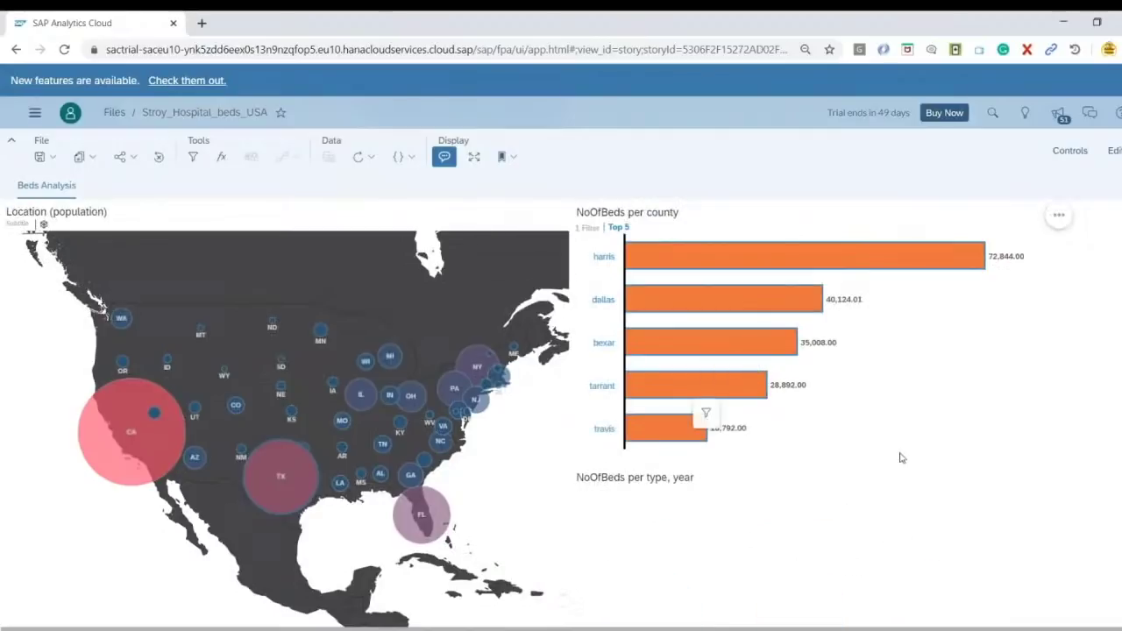
scroll(905, 451, "down", 2)
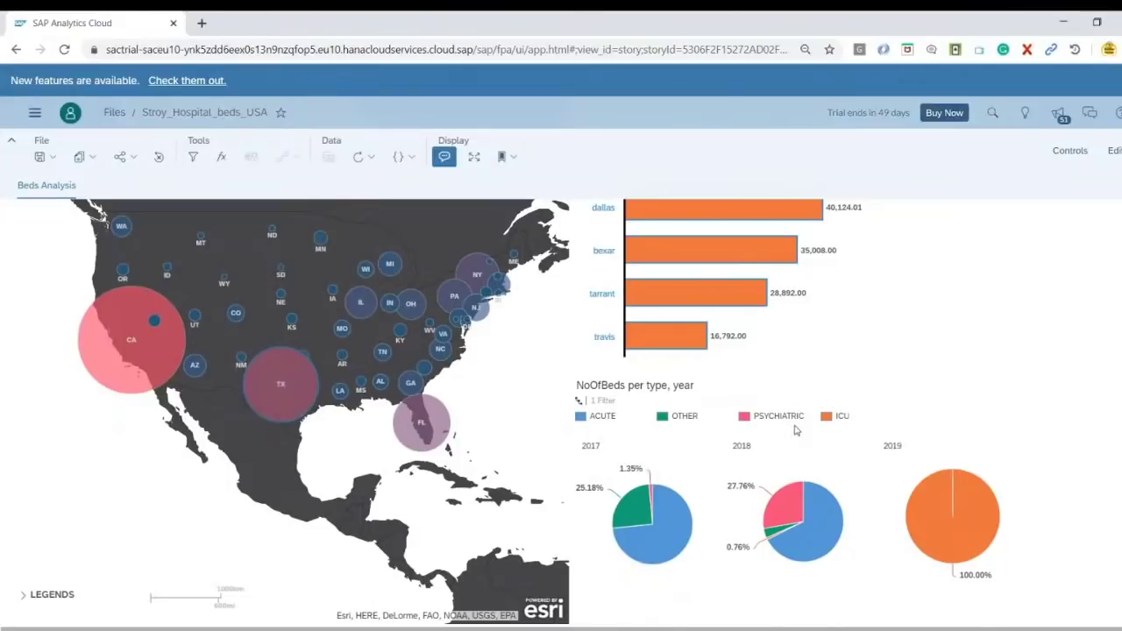
scroll(795, 430, "up", 2)
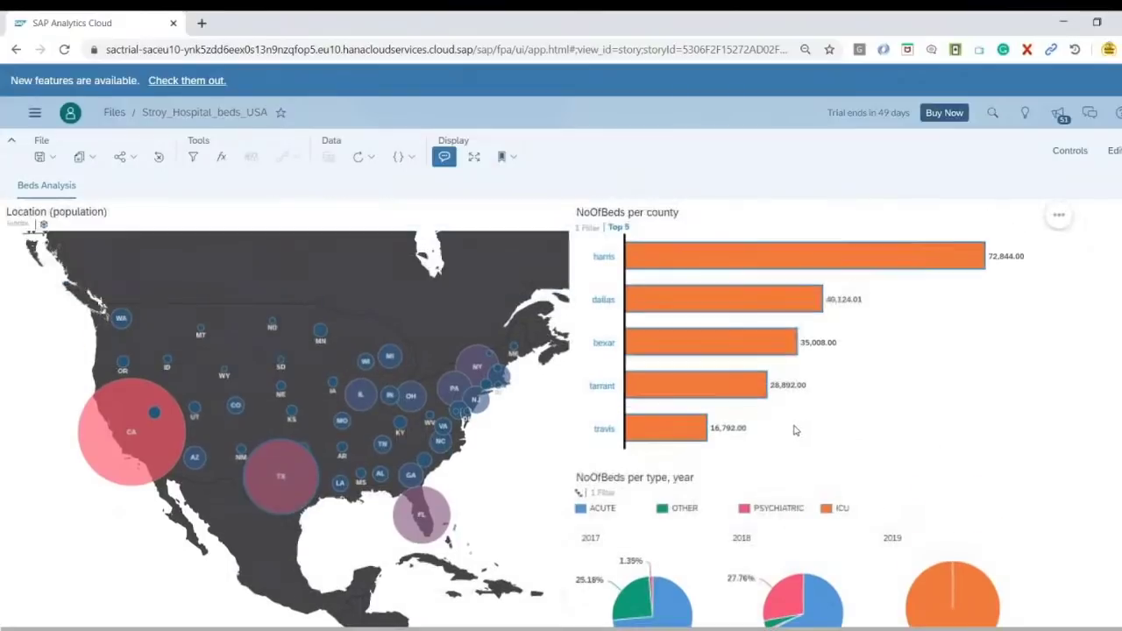
Deselect all bars in the NoOfBeds per county chart to clear their filter on the linked pie charts
left_click(683, 428, "ctrl")
left_click(693, 386, "ctrl")
left_click(693, 343, "ctrl")
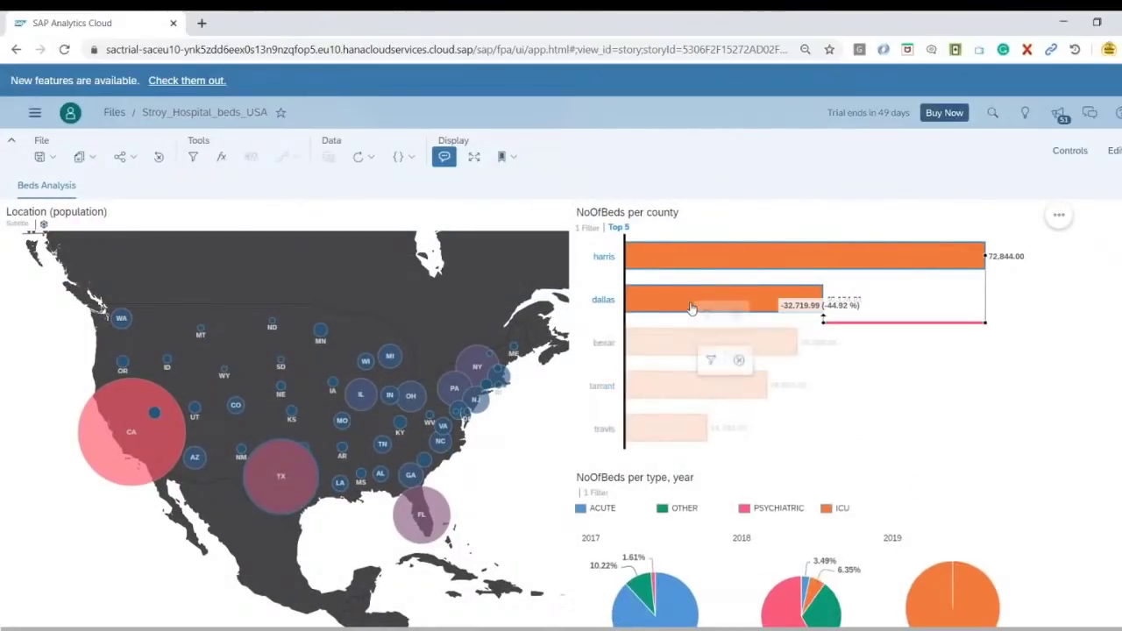
left_click(699, 262)
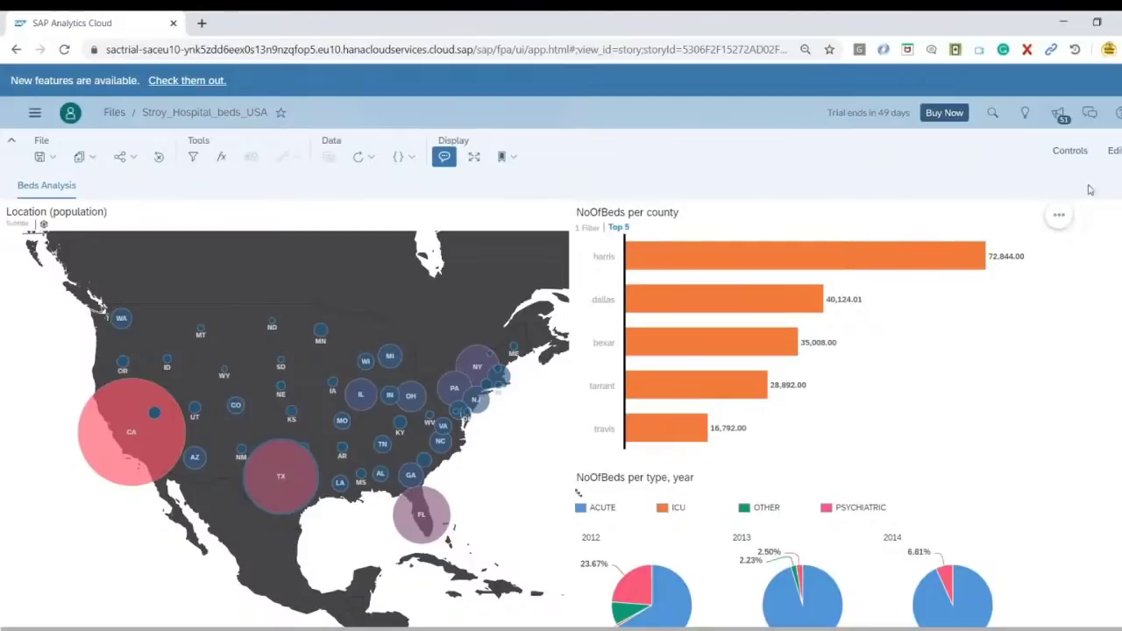
Switch the story to edit mode and check the "Our expected result" slide in PowerPoint, then return to the story
left_click(1114, 153)
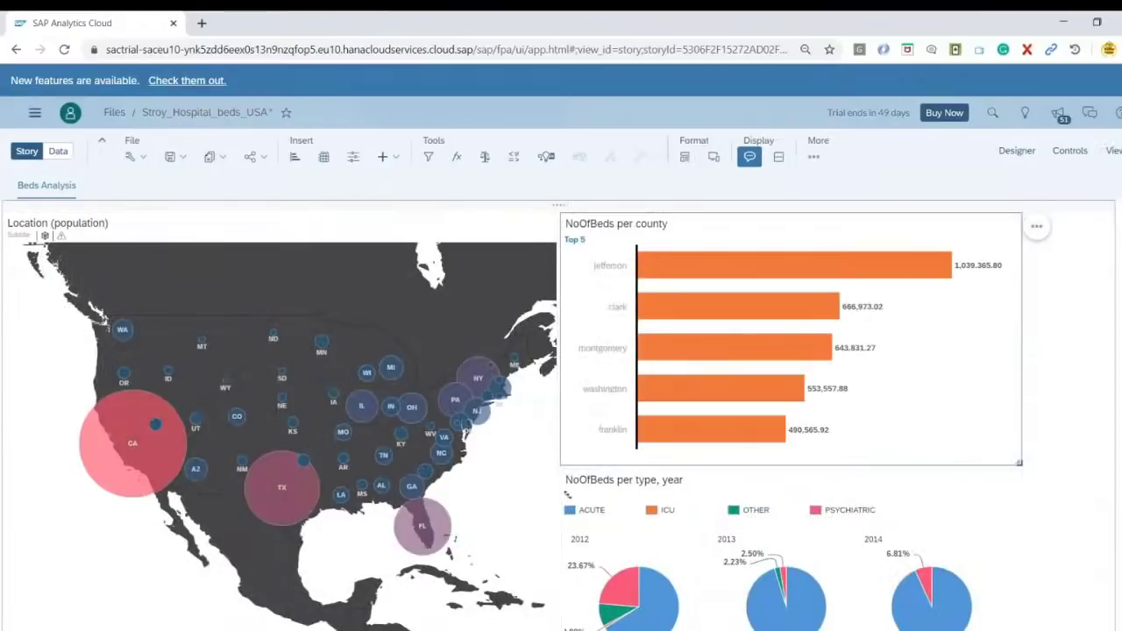
key("alt+Tab")
scroll(361, 484, "up", 1)
scroll(404, 487, "up", 1)
scroll(403, 488, "down", 1)
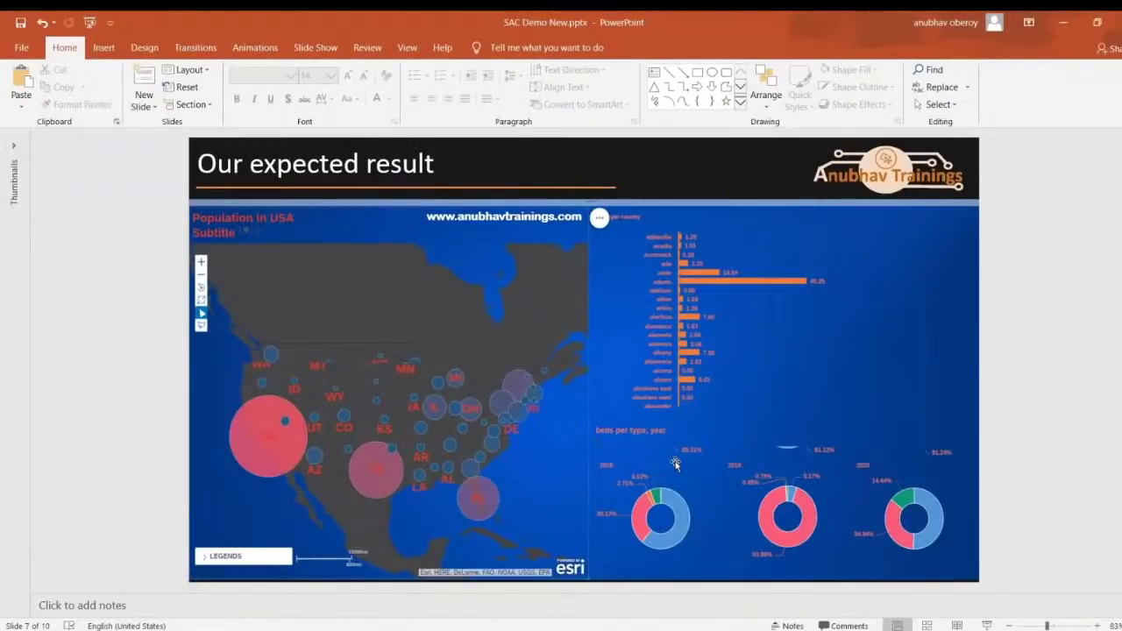
key("alt+Tab")
key("alt+Tab")
key("alt+Tab")
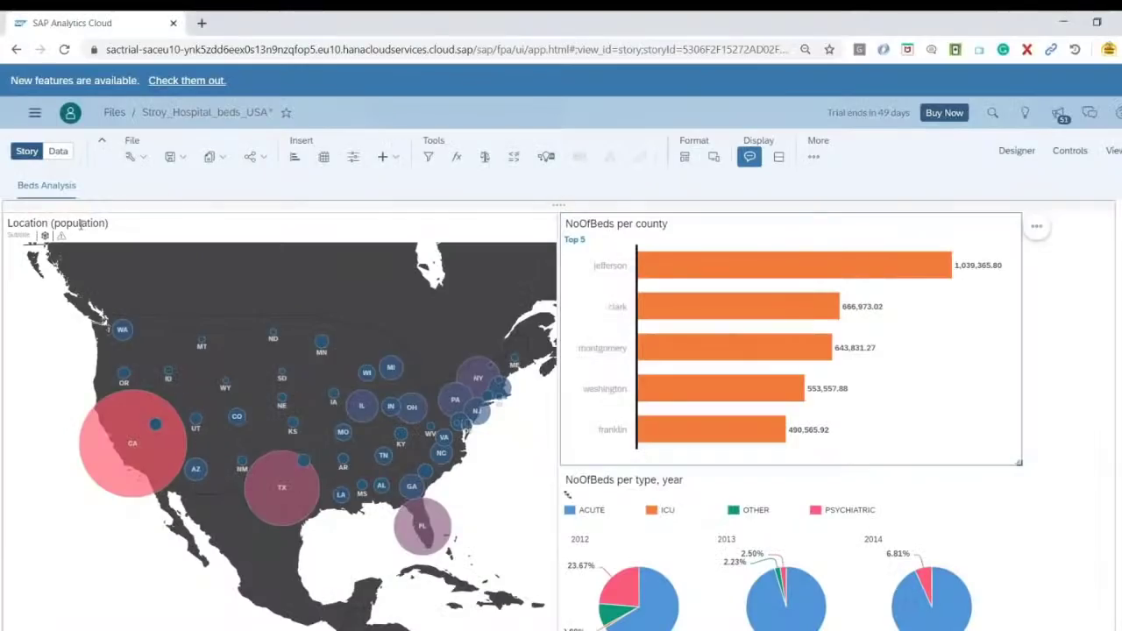
Rename the map's title to "Population per state in USA"
double_click(79, 223)
key("BackSpace")
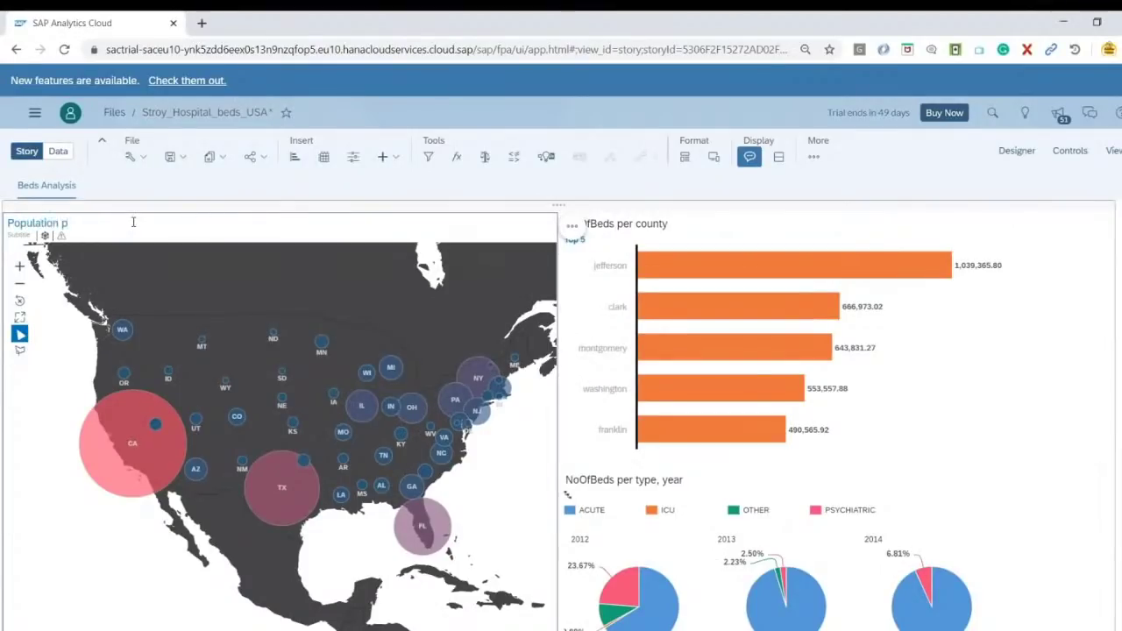
type("Population per state in USA")
left_click(1080, 253)
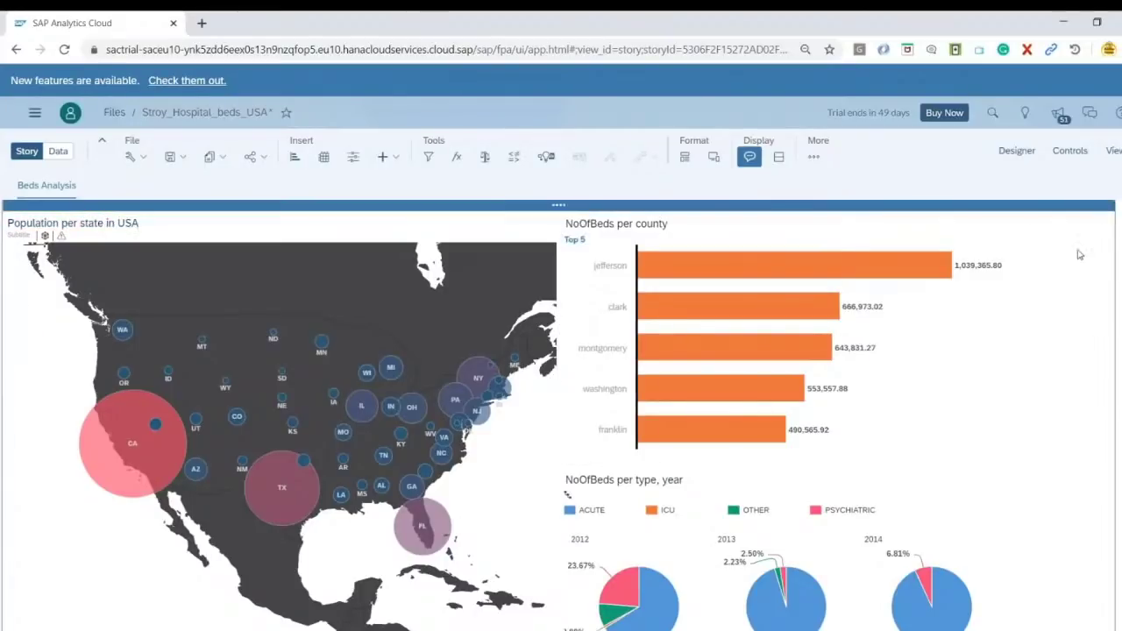
Open the page and lane styling options and set the page background type to Image
left_click(1099, 215)
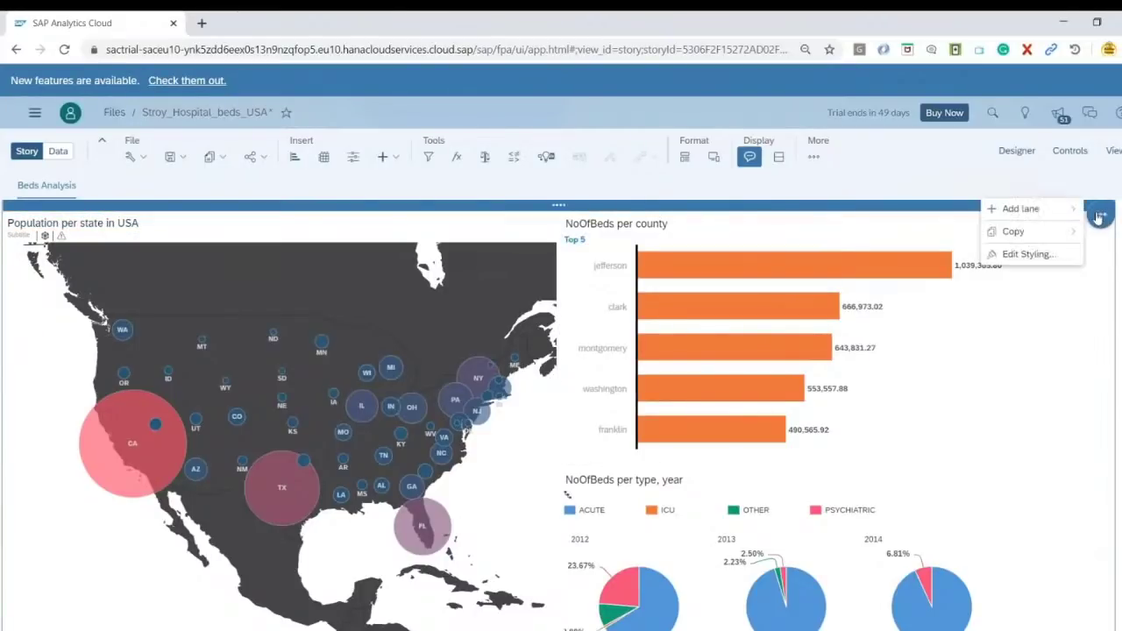
left_click(1055, 254)
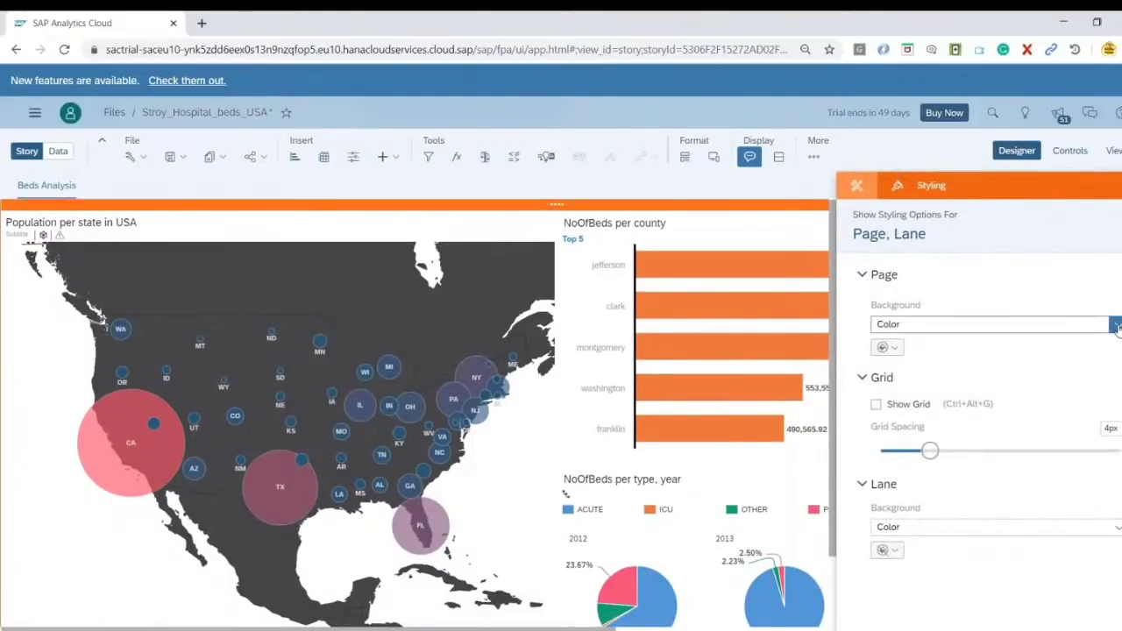
left_click(1116, 326)
left_click(921, 387)
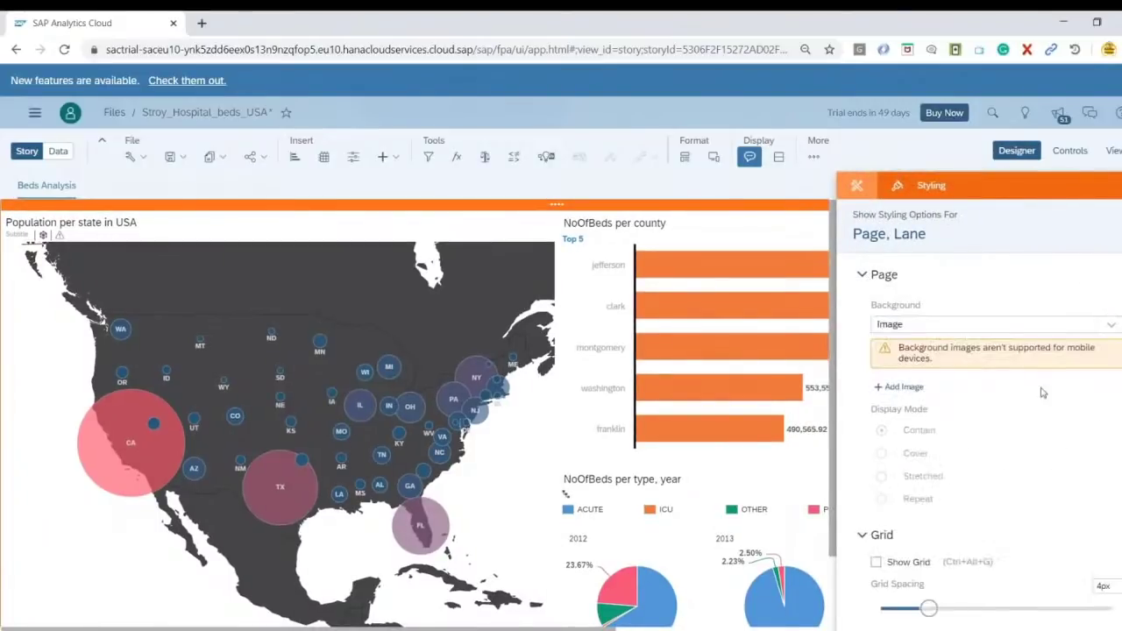
Upload bluetxt.jpg from the Desktop as the page background image and set its display mode to Cover
left_click(903, 386)
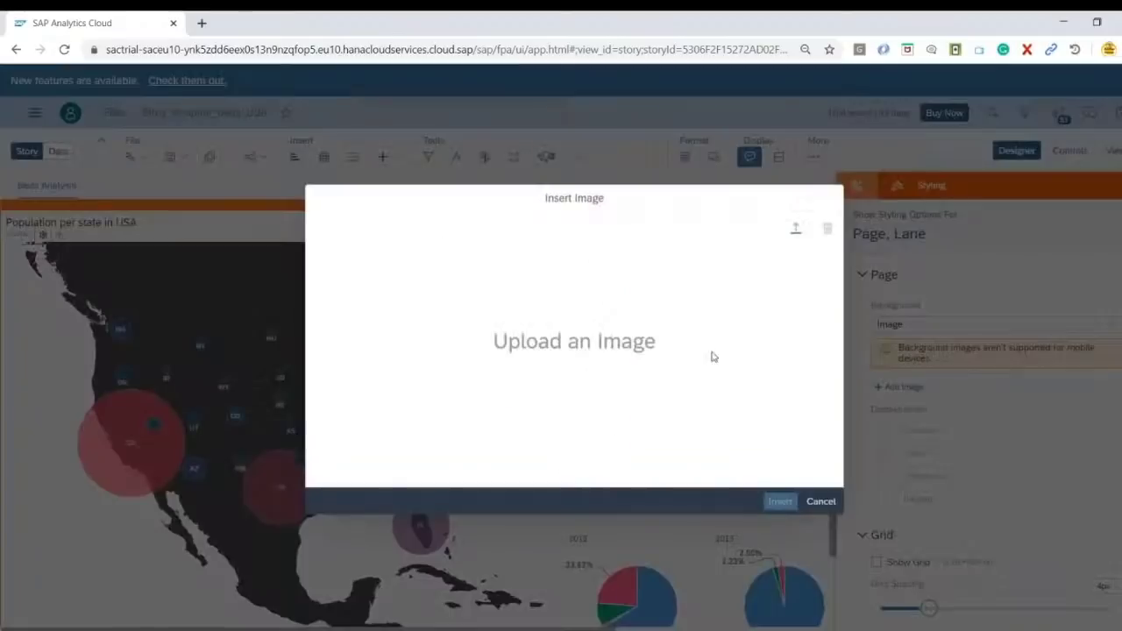
left_click(795, 231)
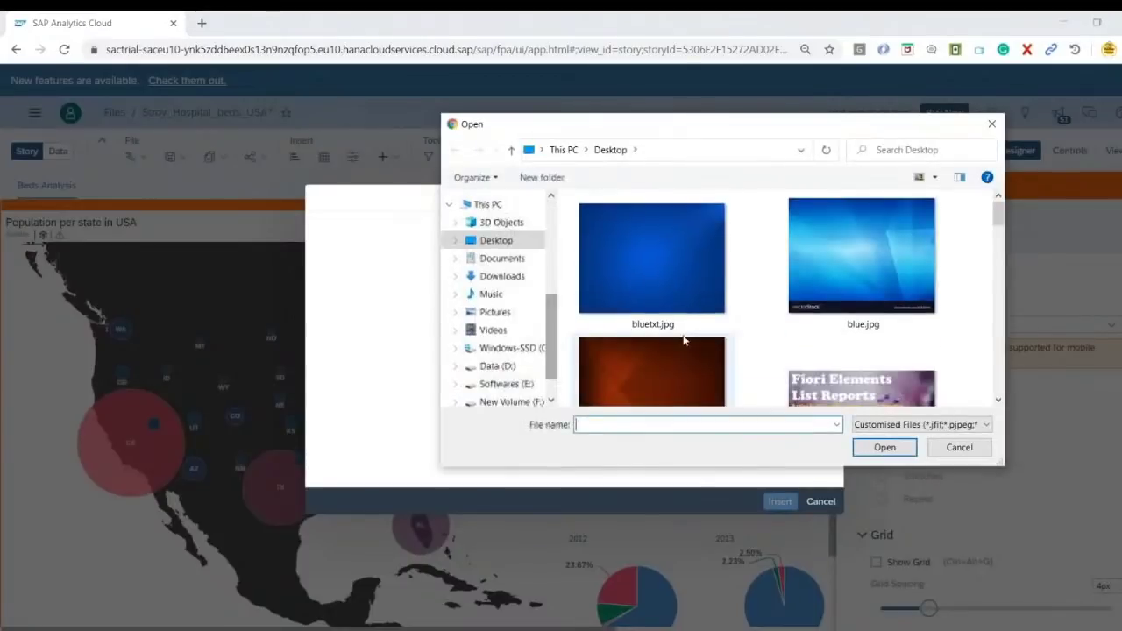
left_click(666, 285)
left_click(877, 448)
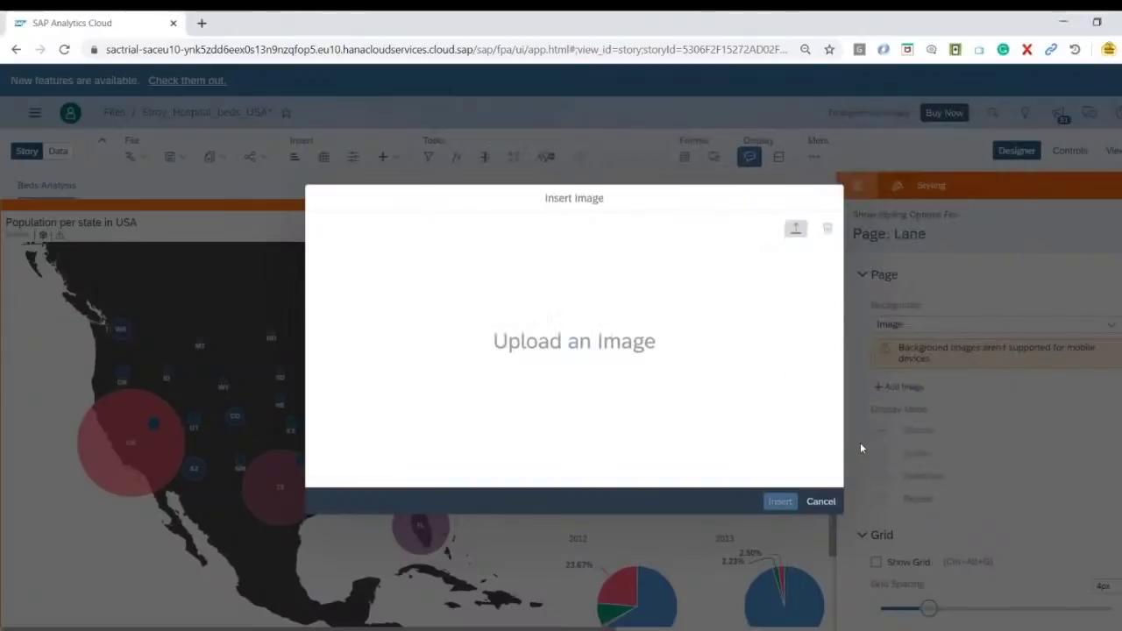
left_click(780, 501)
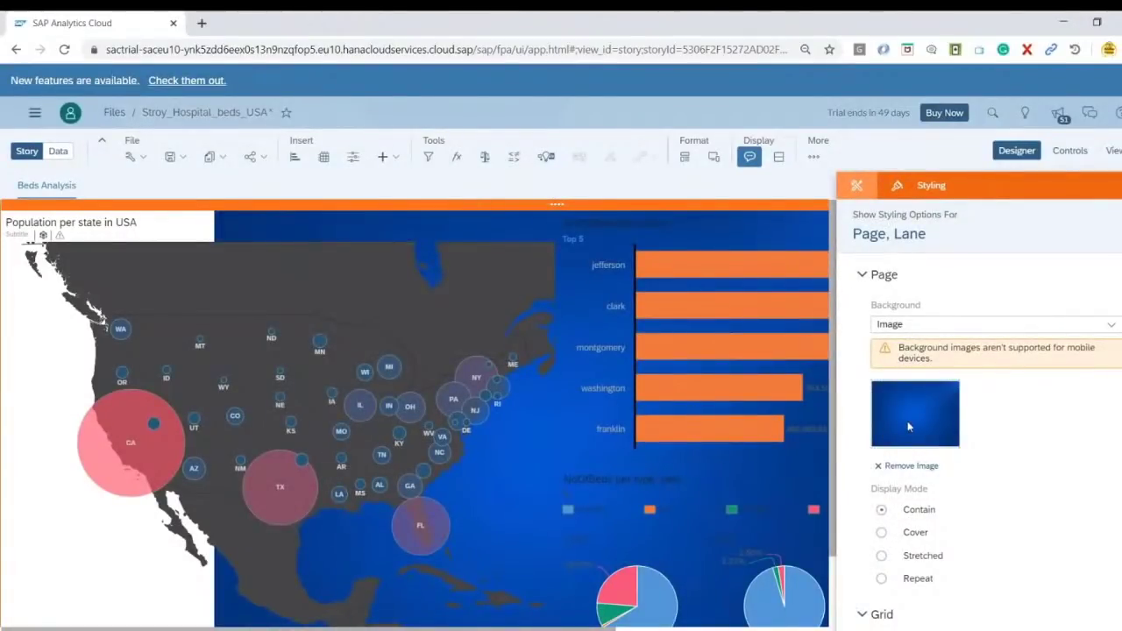
scroll(964, 412, "down", 2)
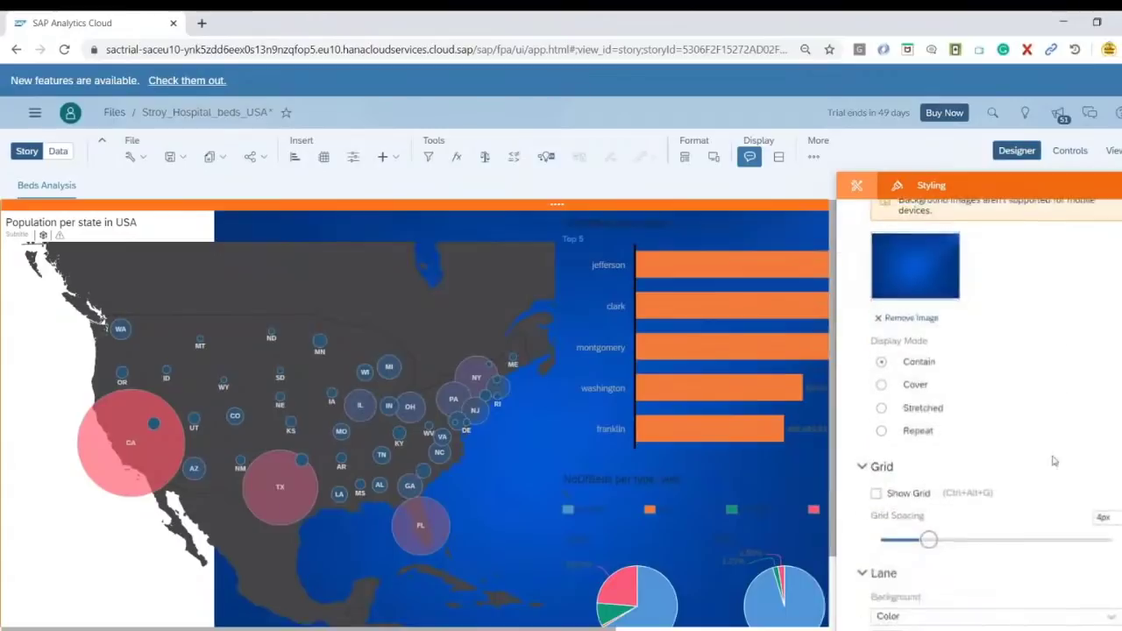
left_click(882, 385)
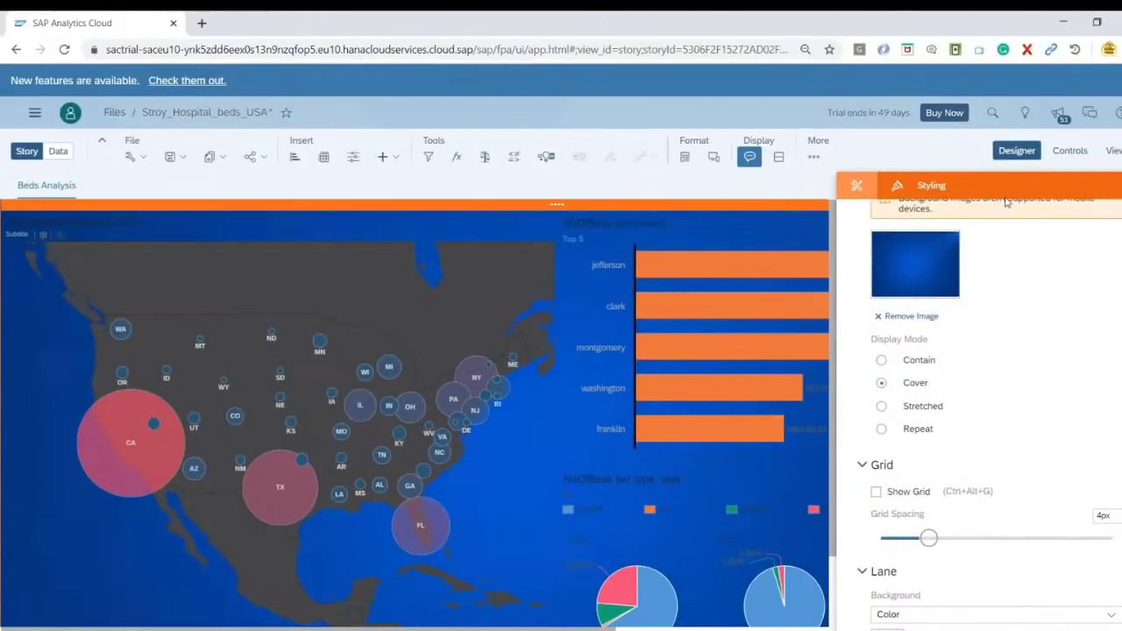
Format all text of the NoOfBeds per county chart as orange, bold and size 16
left_click(594, 247)
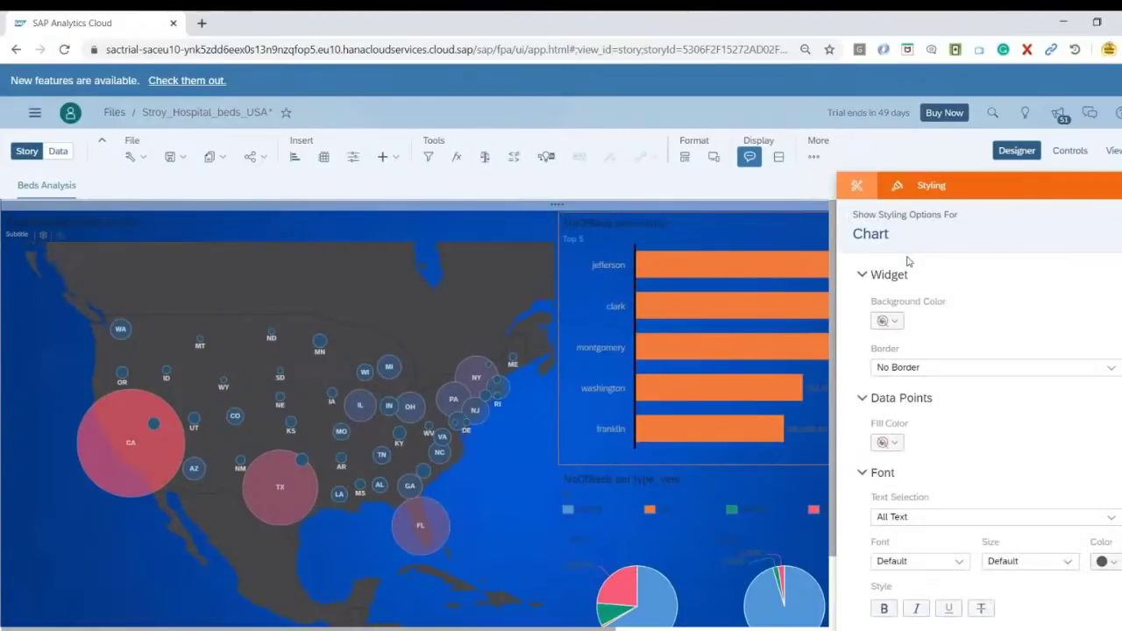
scroll(1059, 429, "down", 3)
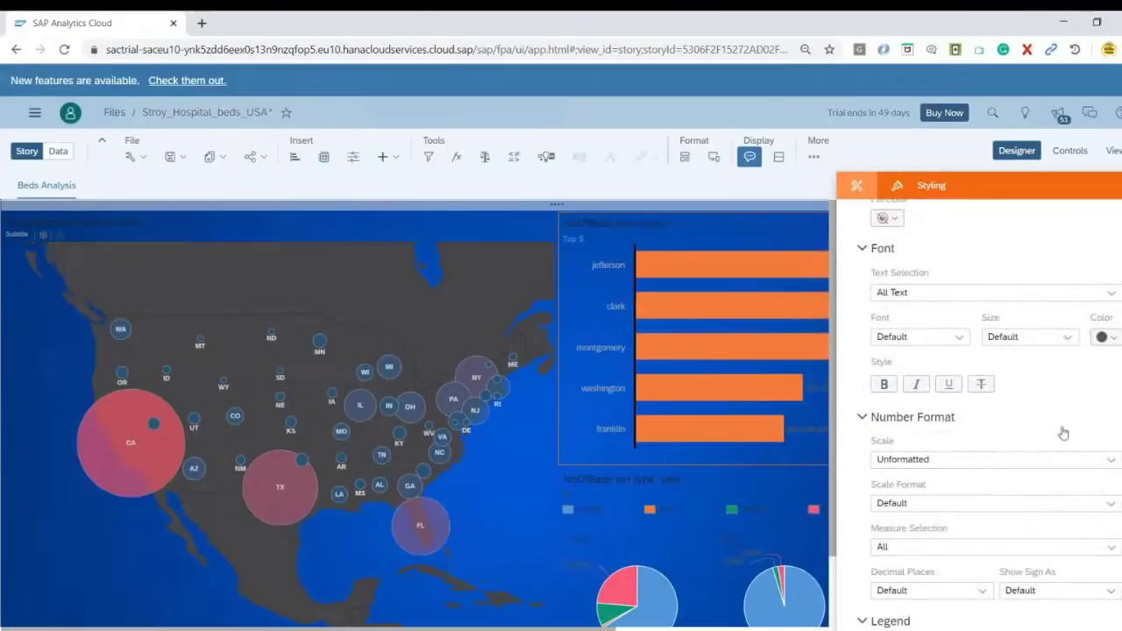
scroll(1047, 449, "down", 3)
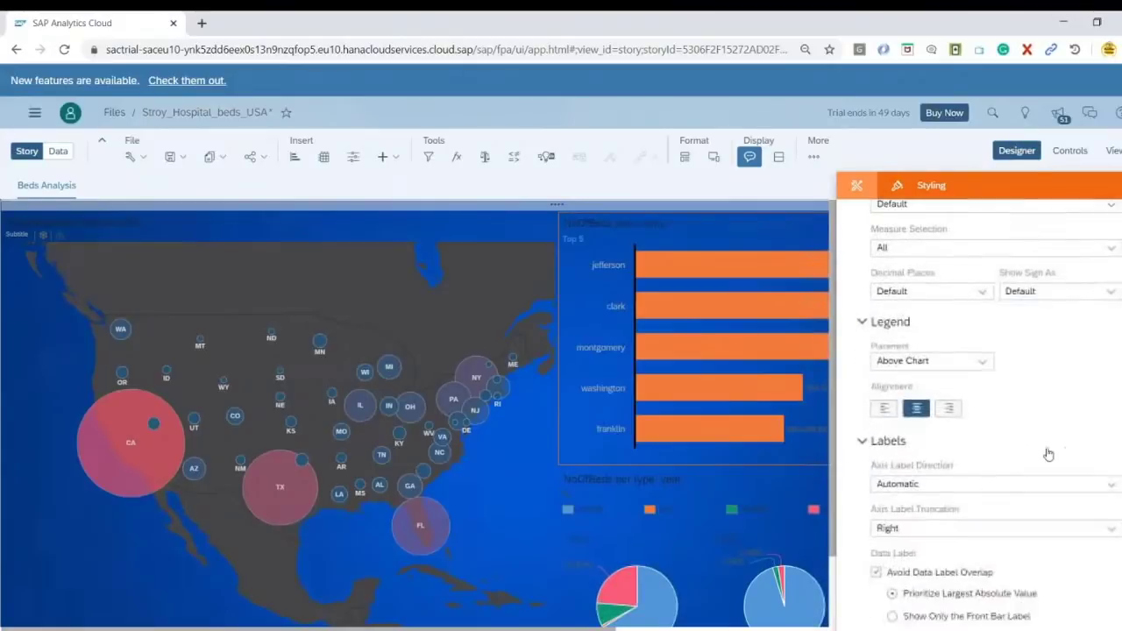
scroll(1052, 385, "up", 3)
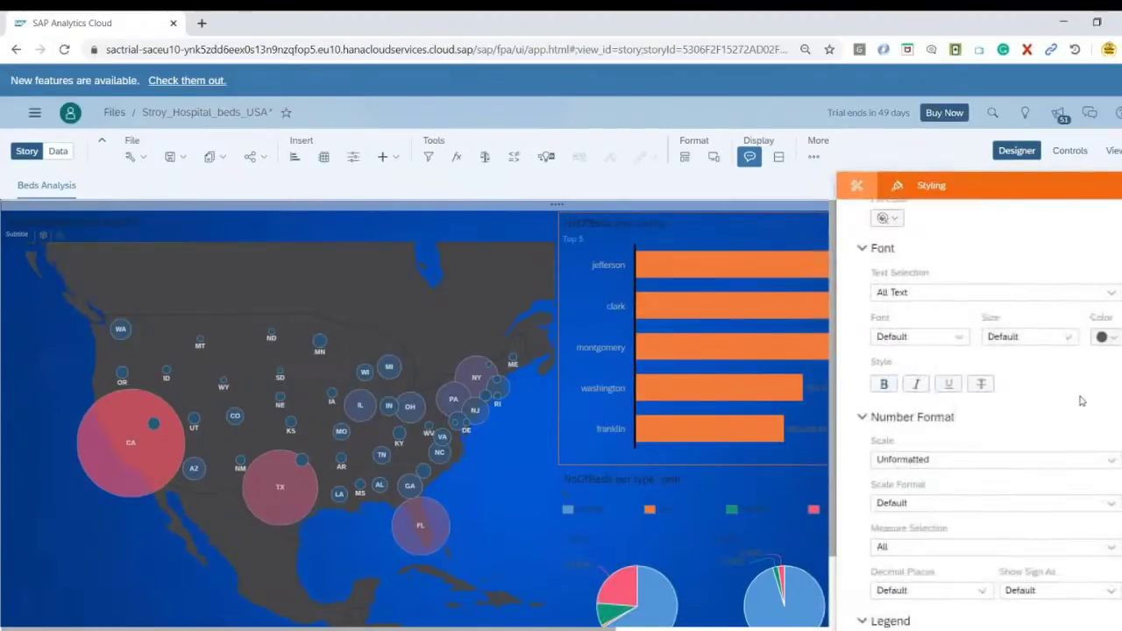
left_click(1104, 336)
left_click(1070, 361)
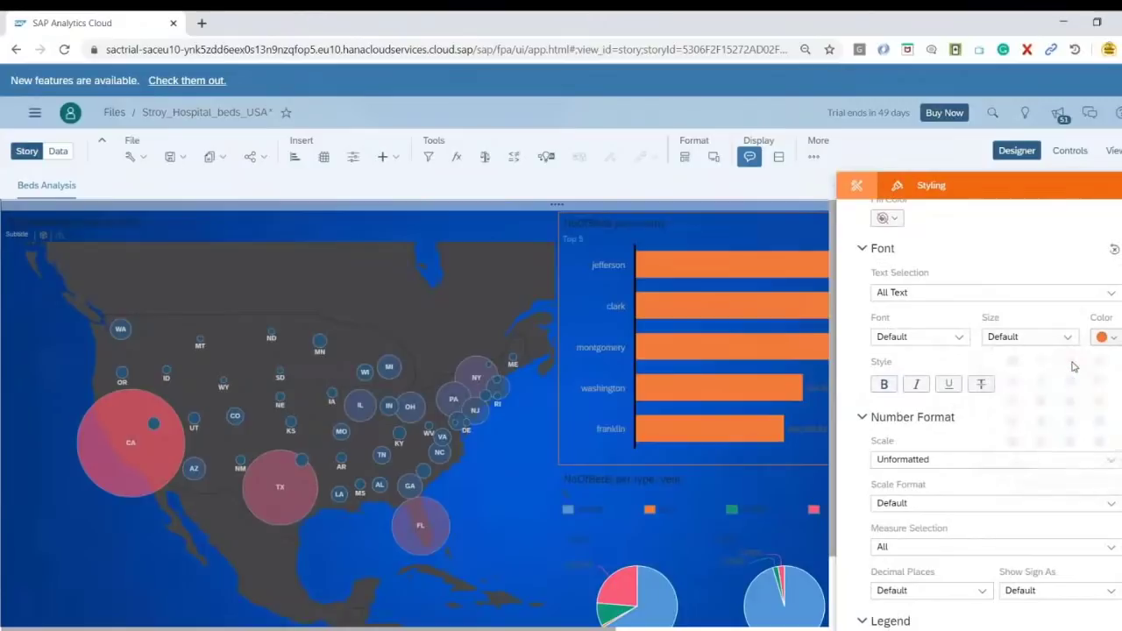
left_click(881, 387)
left_click(1067, 336)
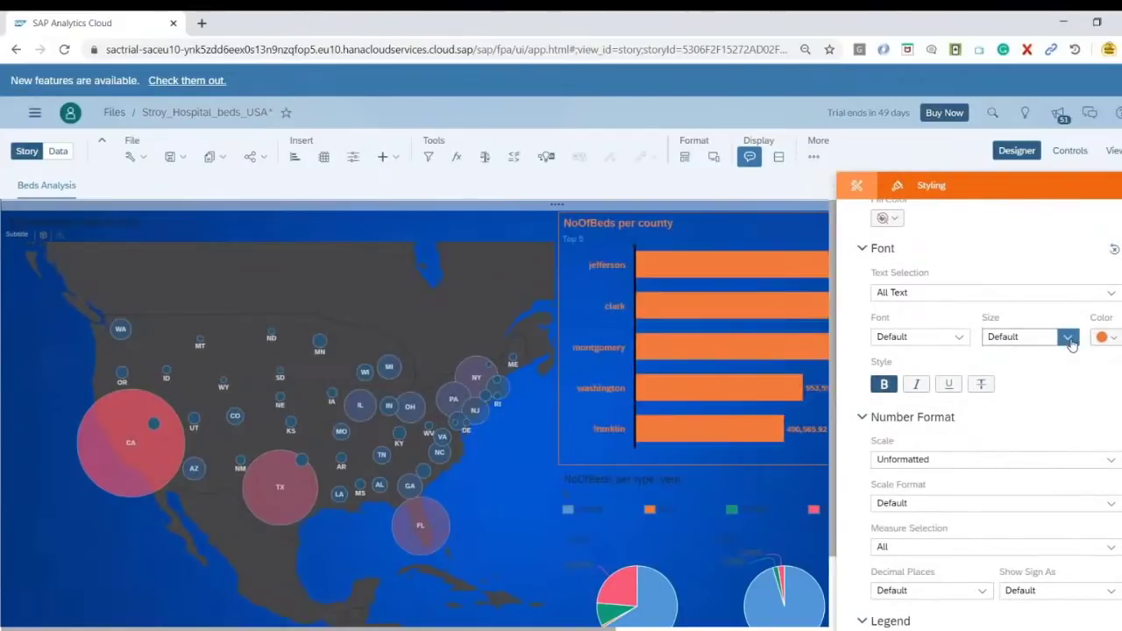
left_click(1017, 444)
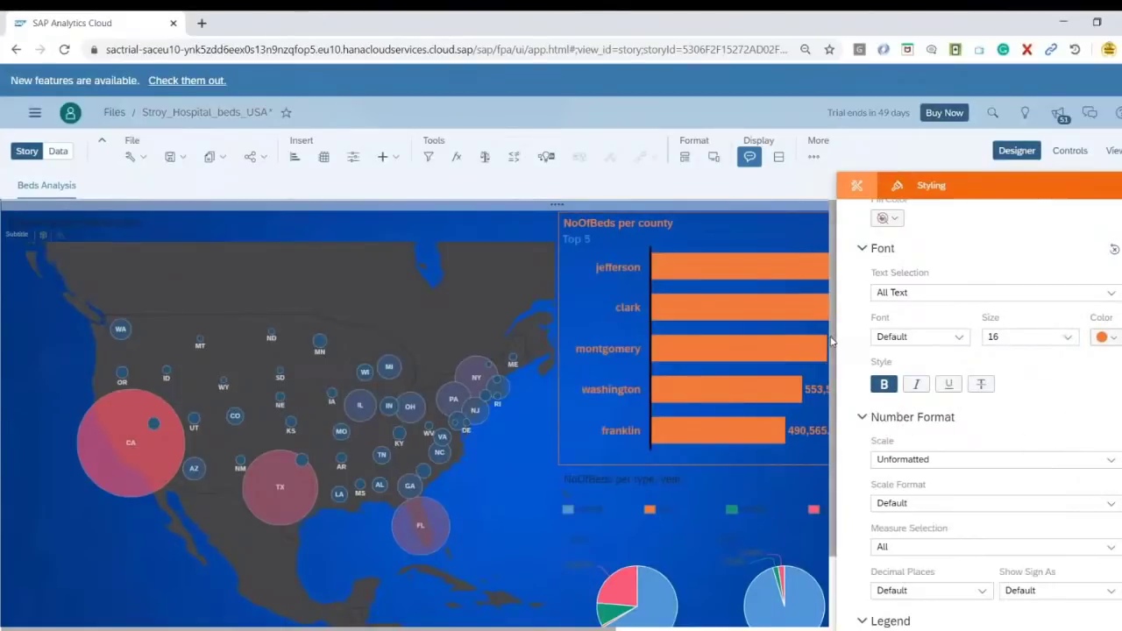
Format all text of the NoOfBeds per type, year chart as light red, bold and size 14
scroll(729, 412, "down", 2)
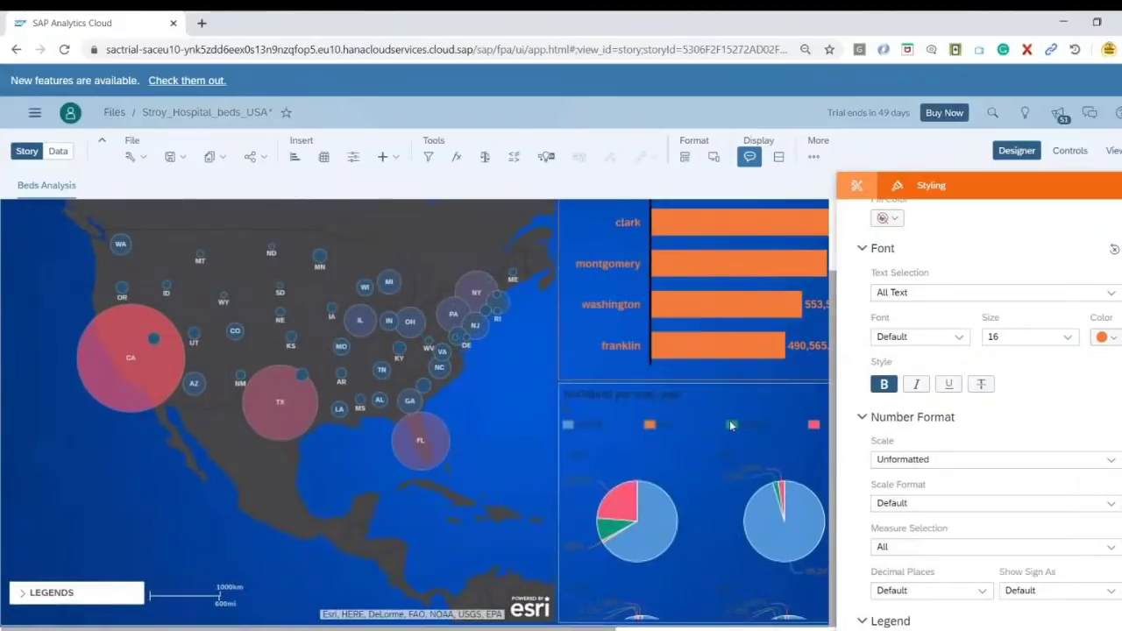
left_click(727, 400)
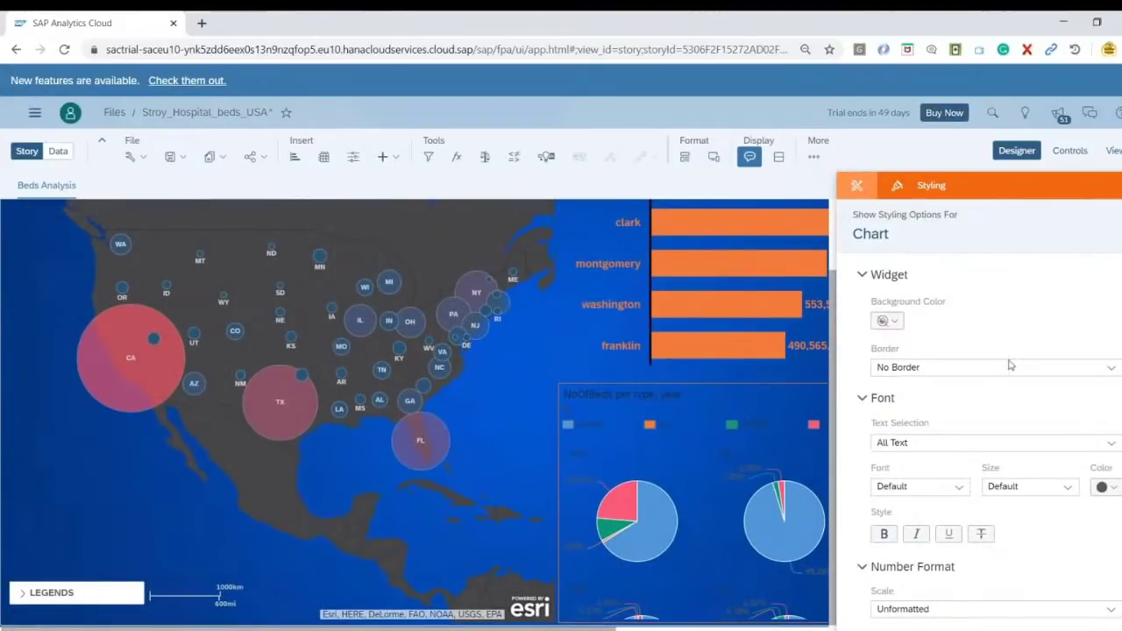
left_click(1118, 481)
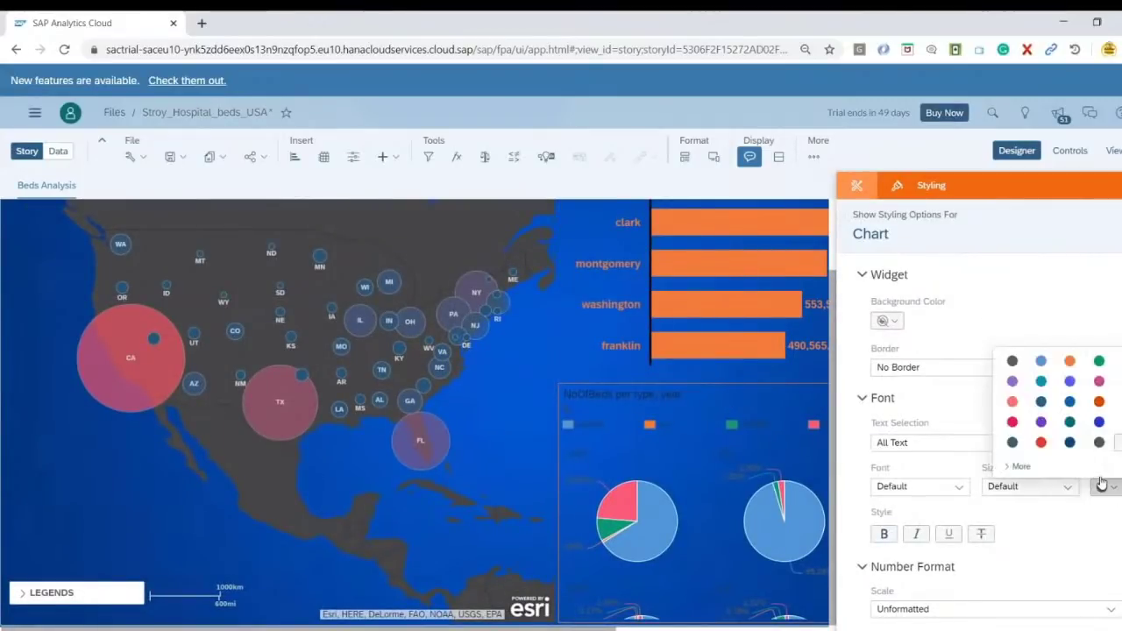
left_click(1011, 401)
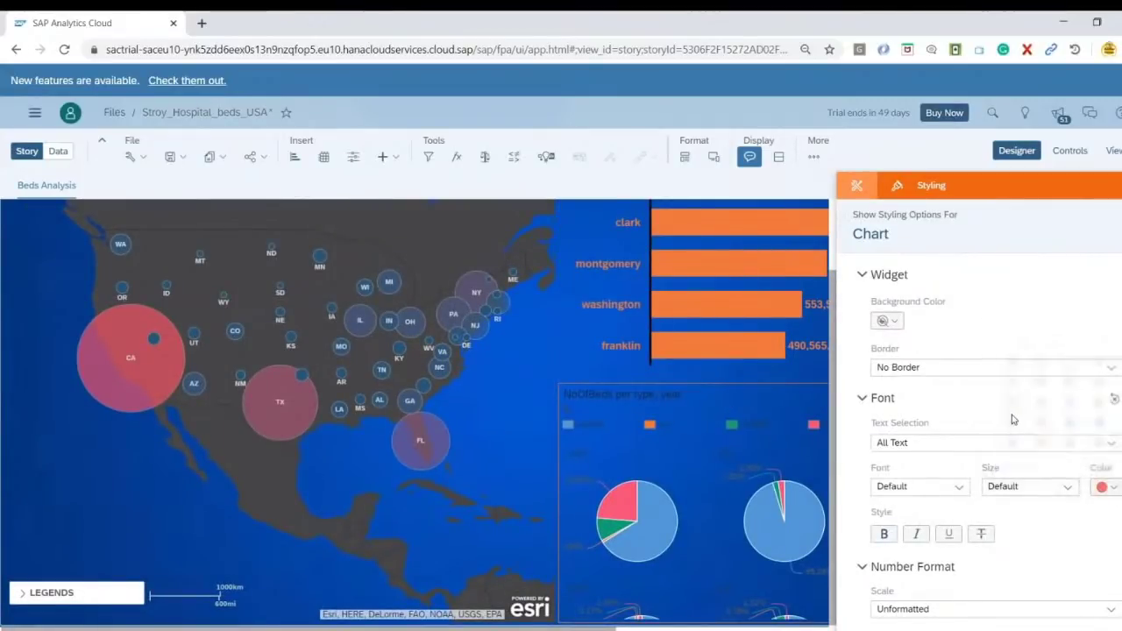
left_click(1067, 488)
left_click(1024, 571)
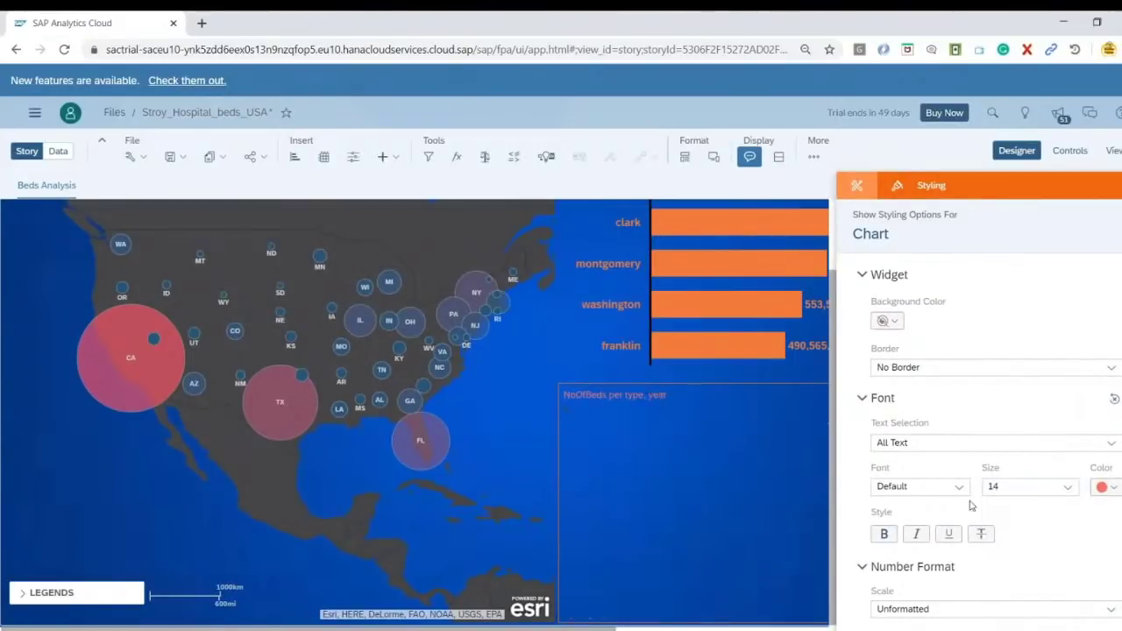
left_click(884, 534)
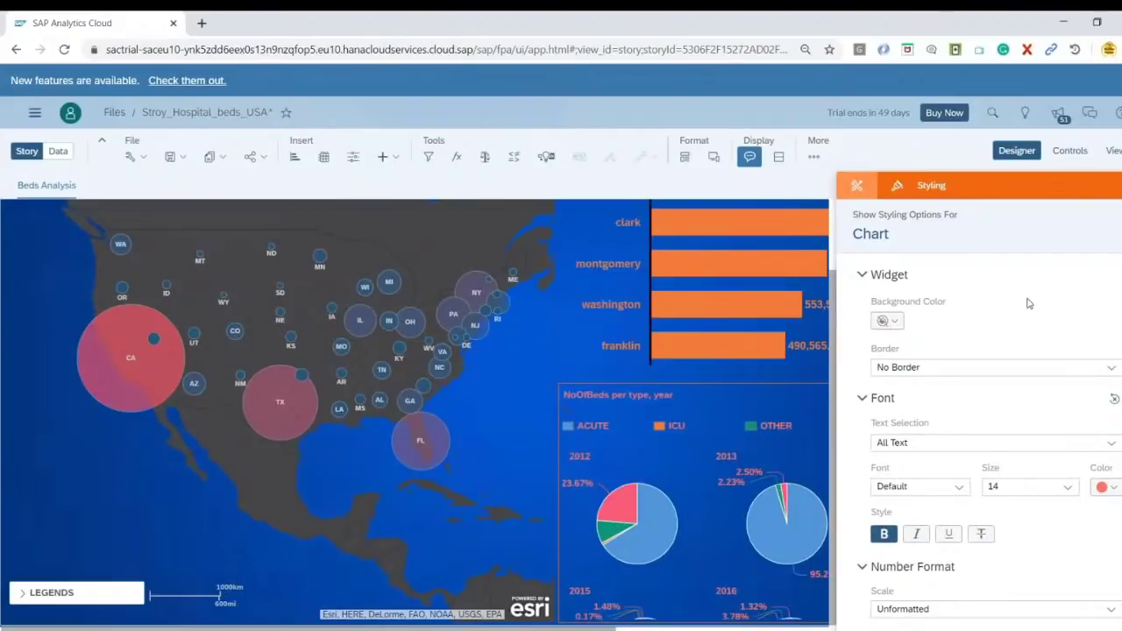
Close the Designer and look over the restyled charts, including the pies for the remaining years
left_click(1015, 152)
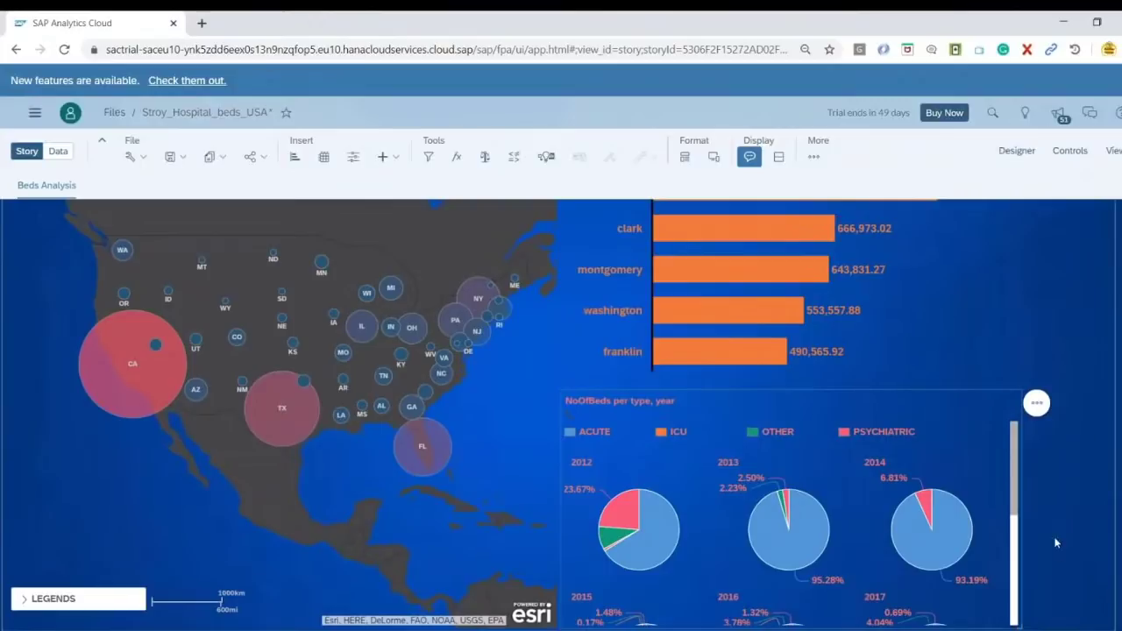
scroll(1053, 519, "up", 2)
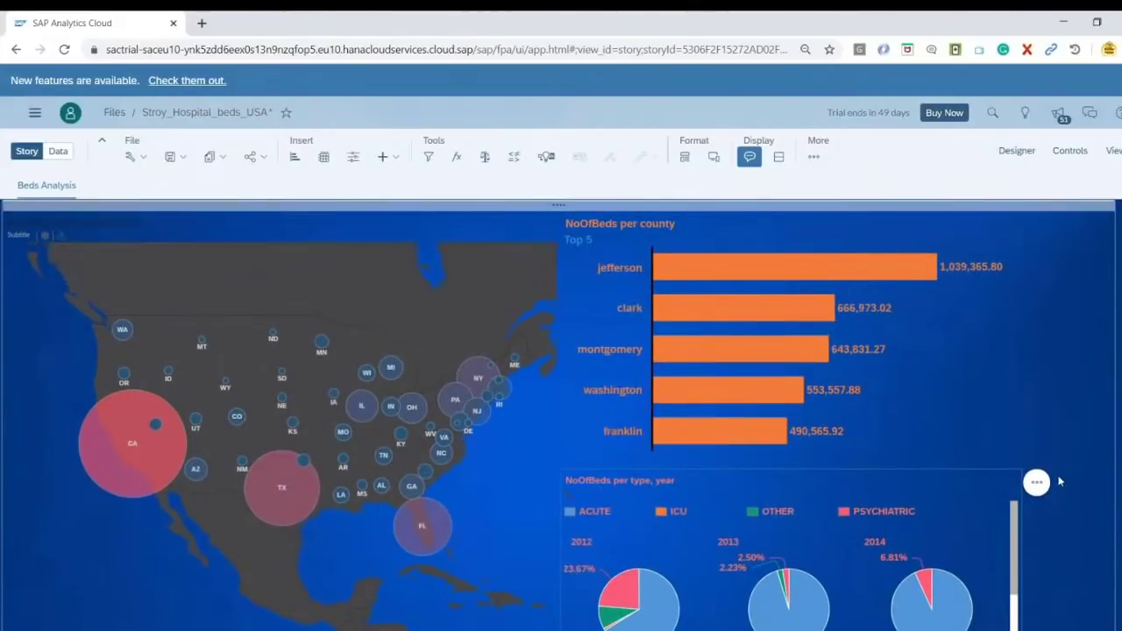
scroll(984, 537, "down", 2)
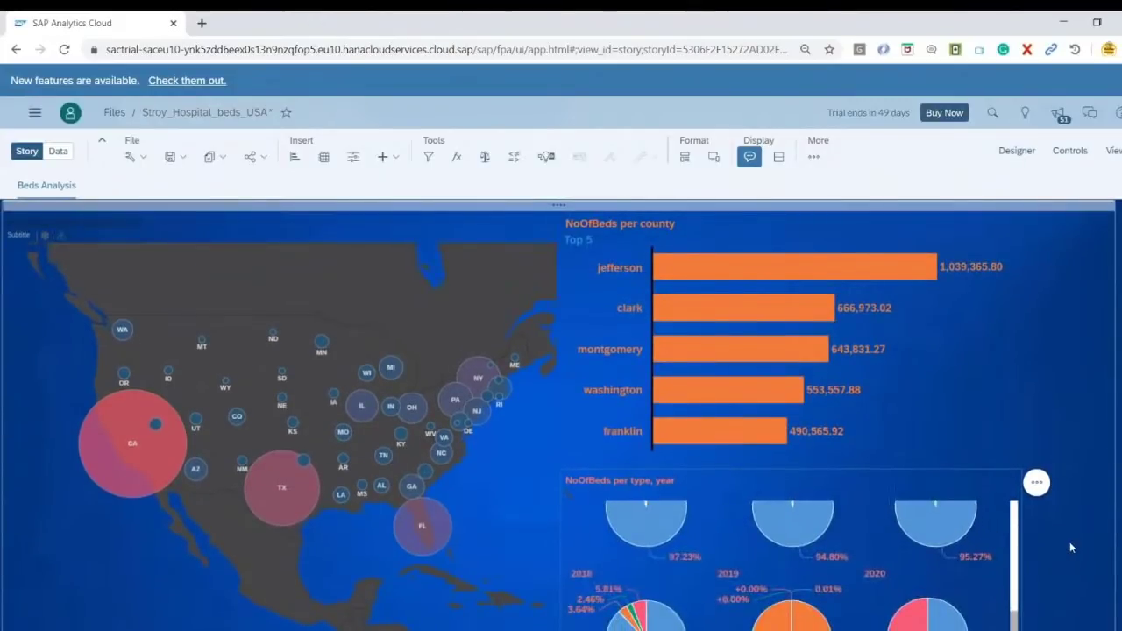
scroll(962, 570, "up", 3)
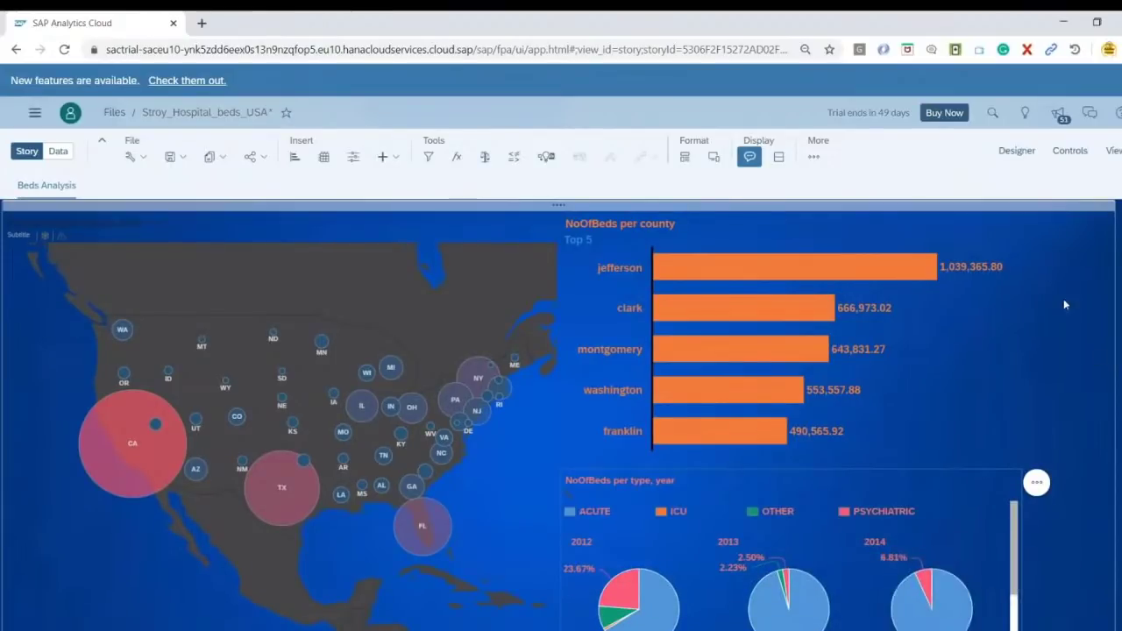